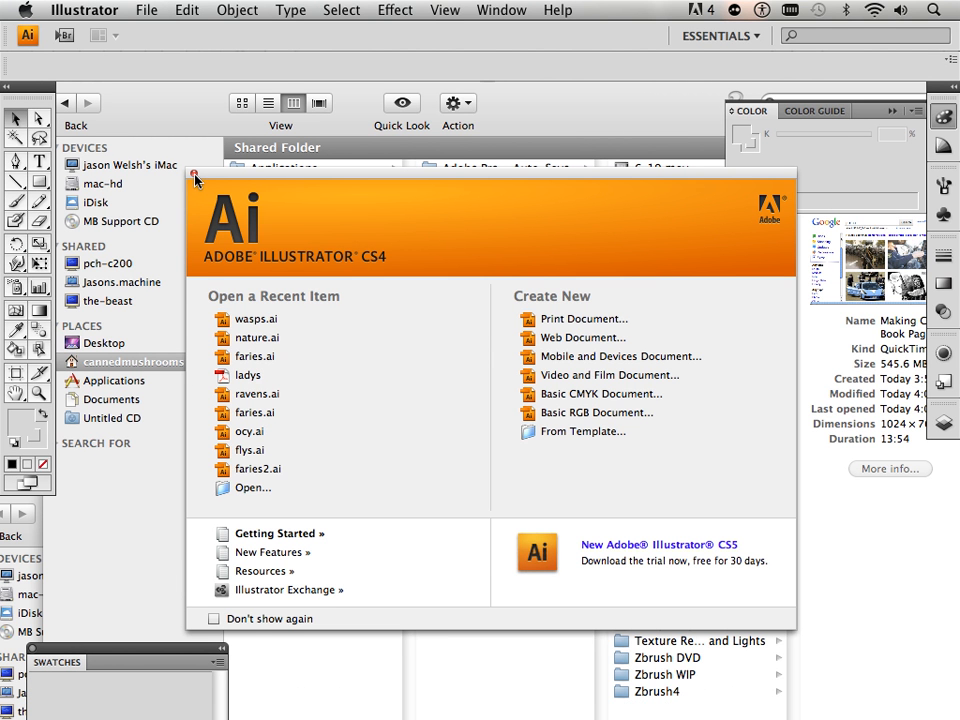
Open Firetruck.psd from the Desktop, importing it with its layers flattened to a single image.
{"action": "left_click", "coordinate": [151, 16]}
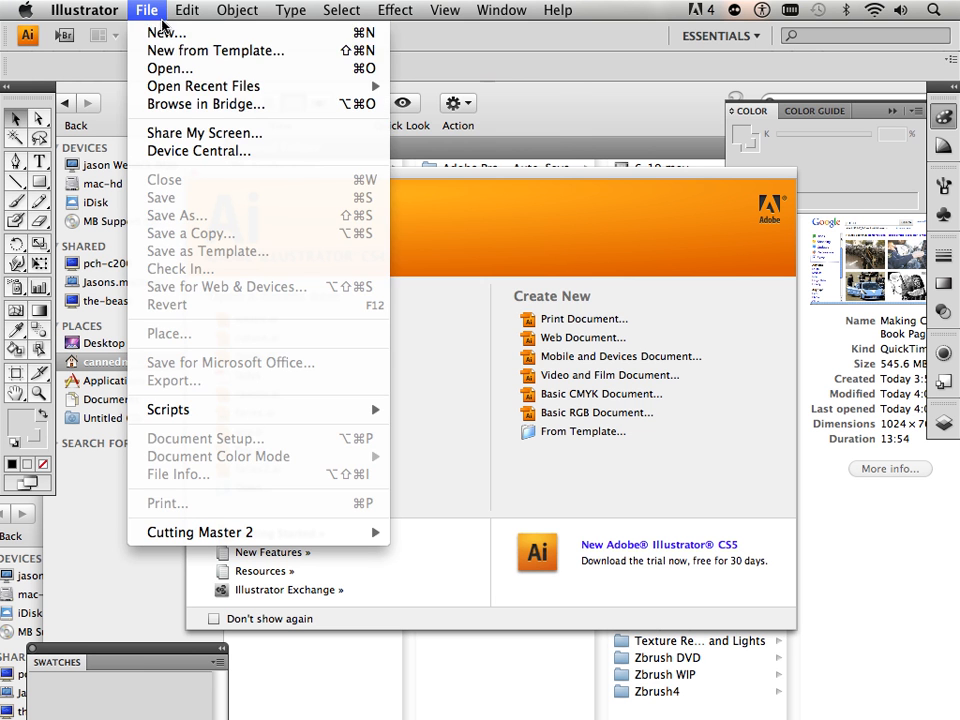
{"action": "left_click", "coordinate": [182, 69]}
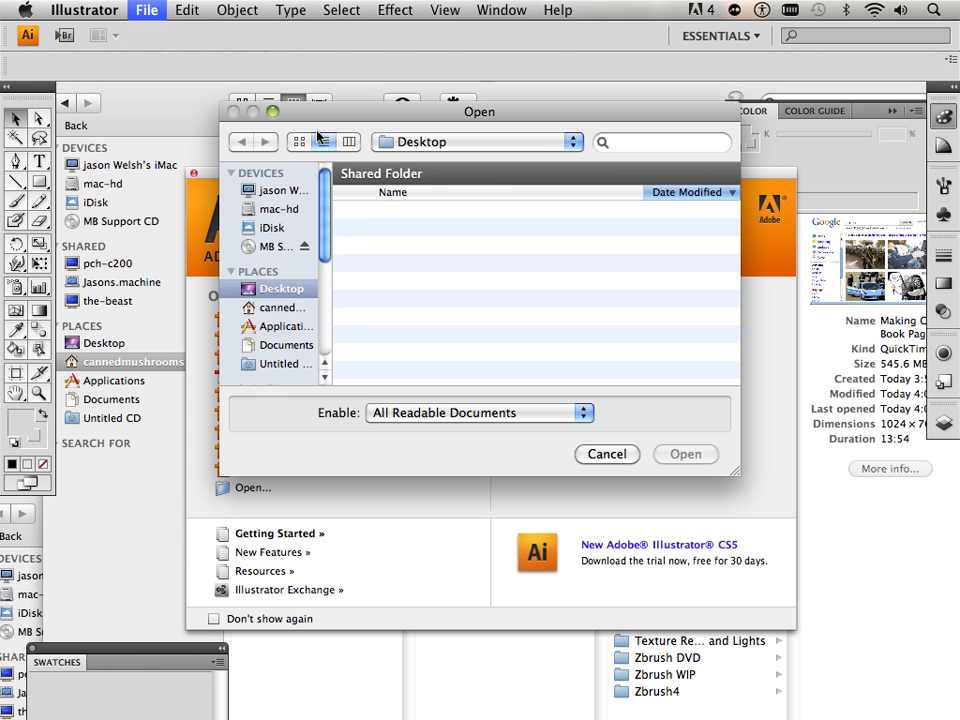
{"action": "left_click", "coordinate": [386, 211]}
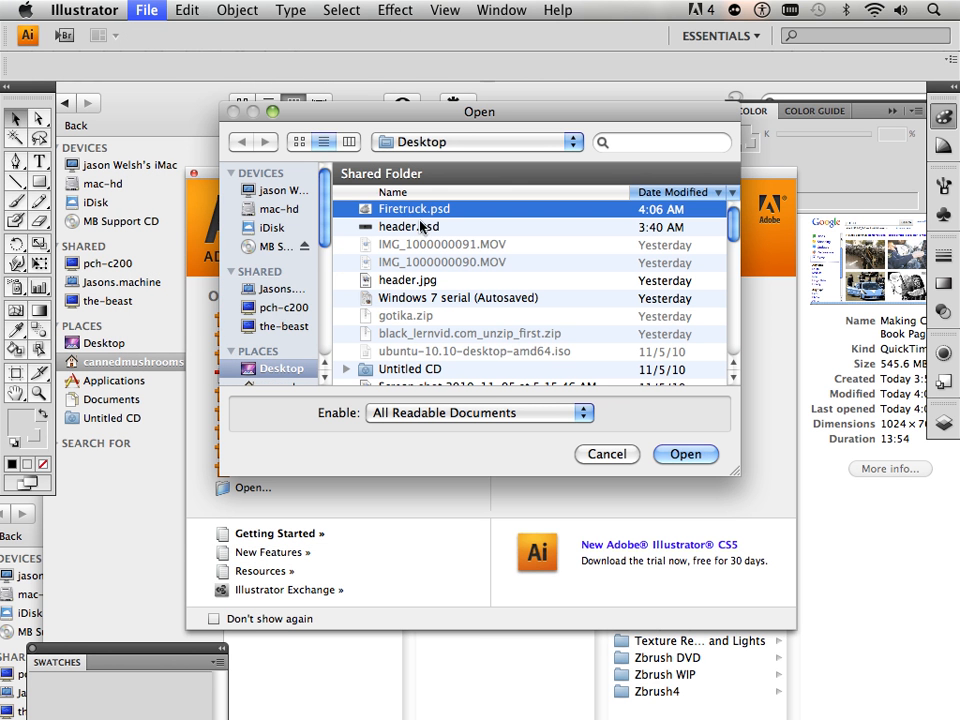
{"action": "left_click", "coordinate": [668, 455]}
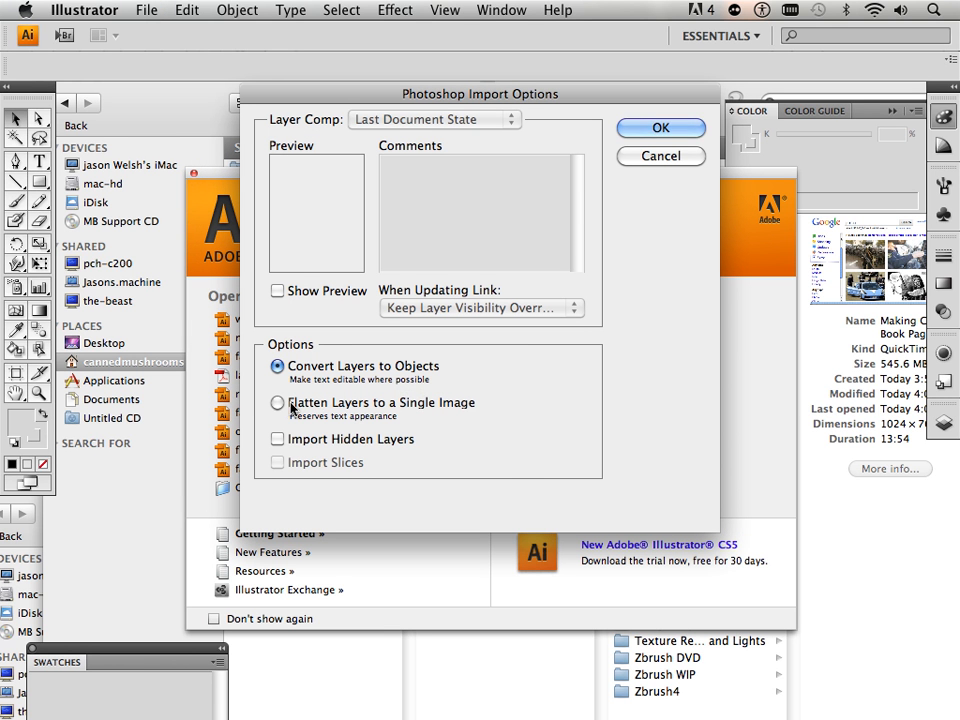
{"action": "left_click", "coordinate": [366, 406]}
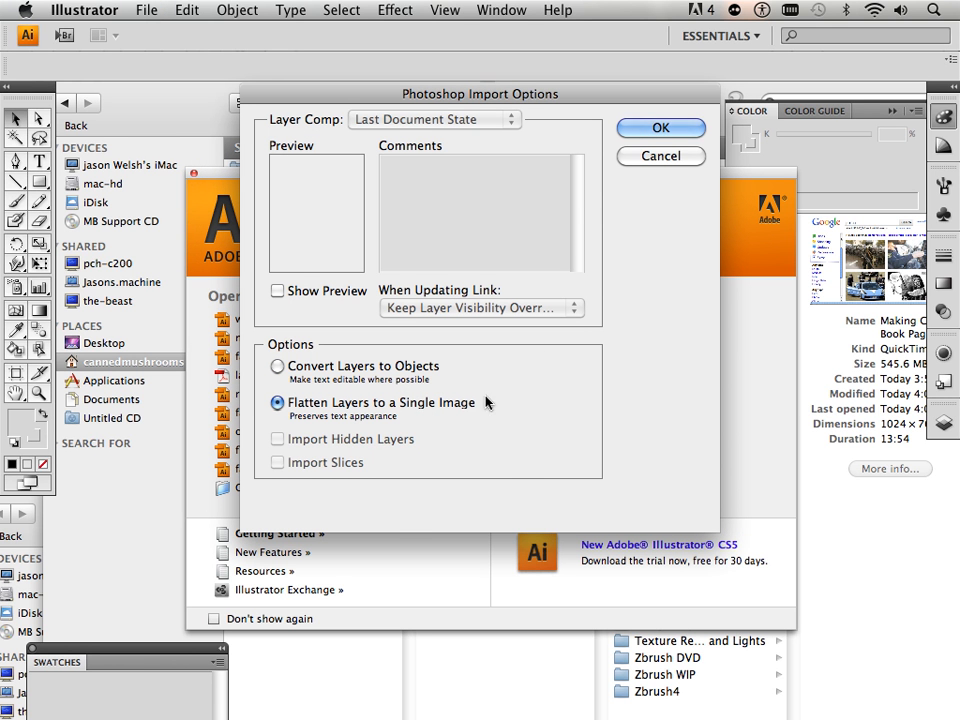
{"action": "left_click", "coordinate": [658, 130]}
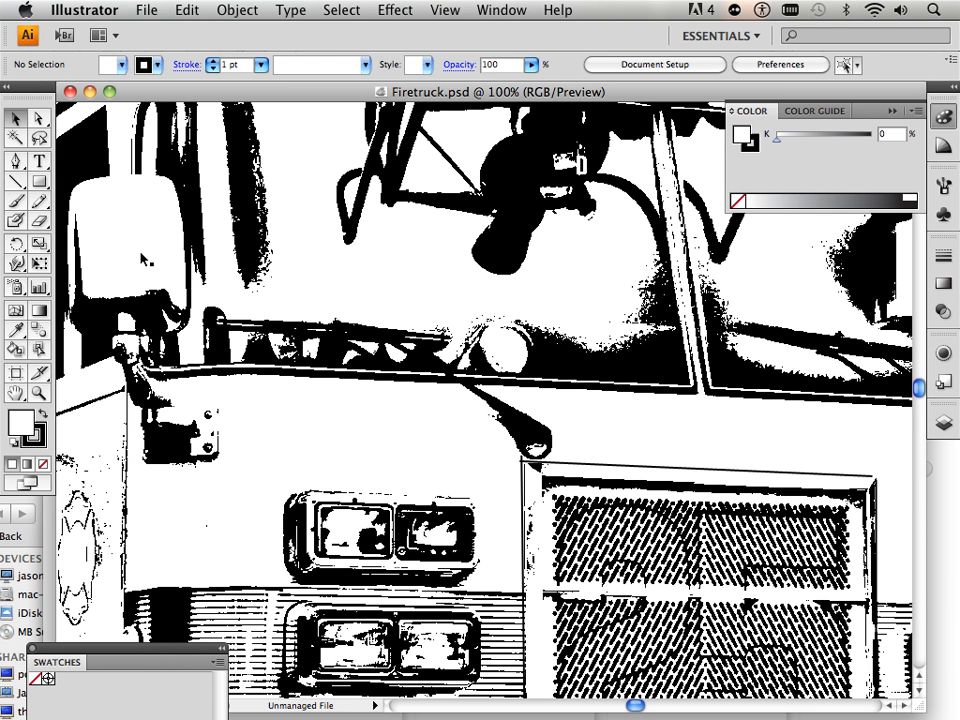
{"action": "left_click", "coordinate": [18, 183]}
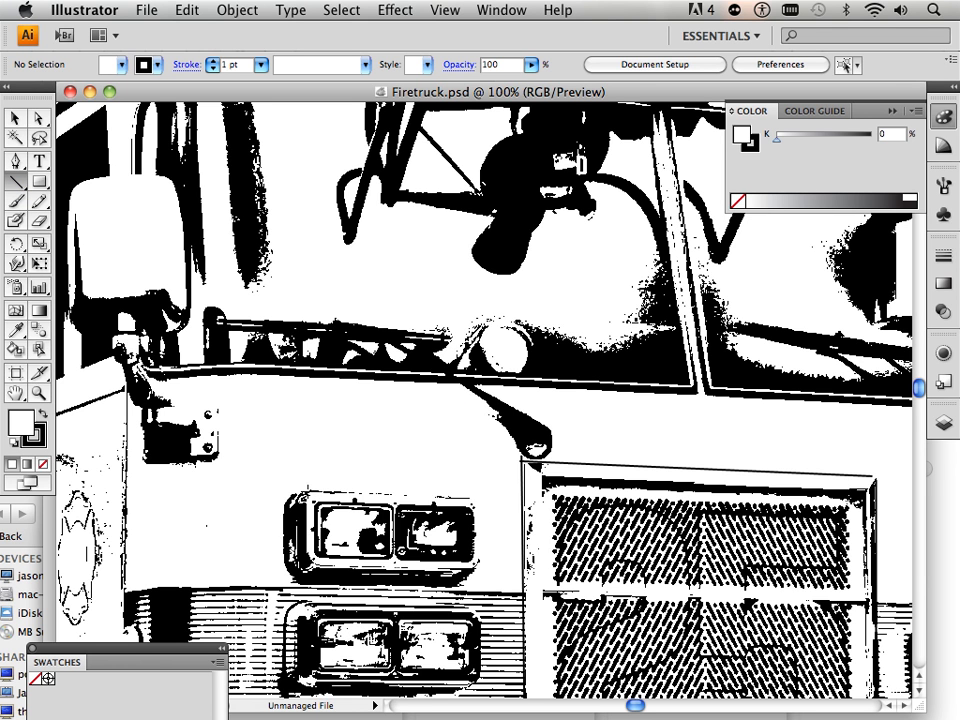
{"action": "left_click_drag", "start_coordinate": [300, 490], "coordinate": [472, 496]}
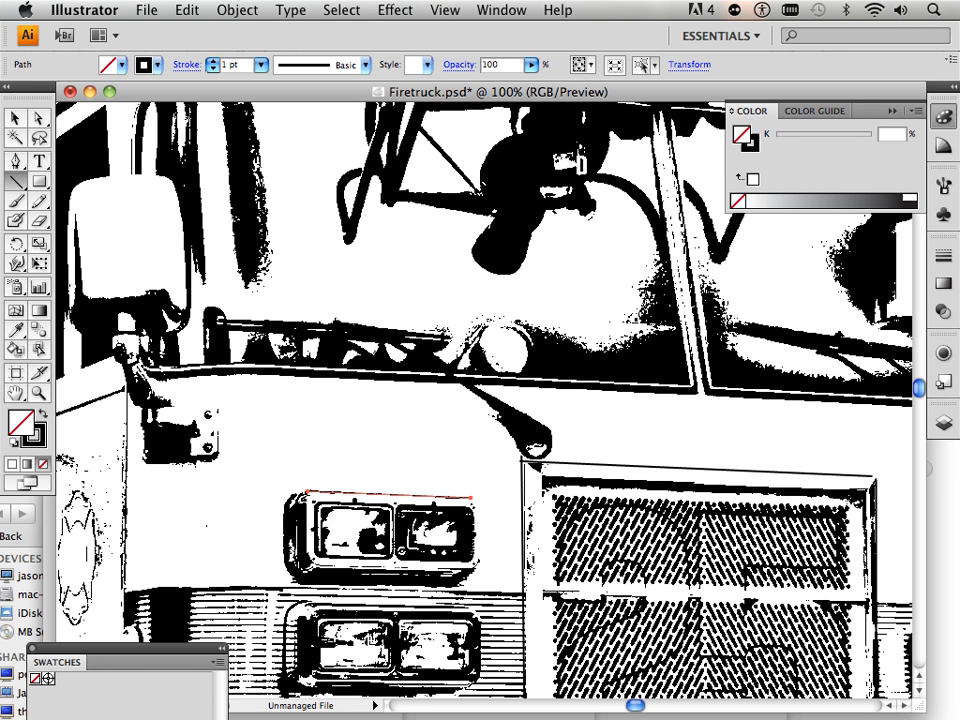
{"action": "key", "text": "super+z"}
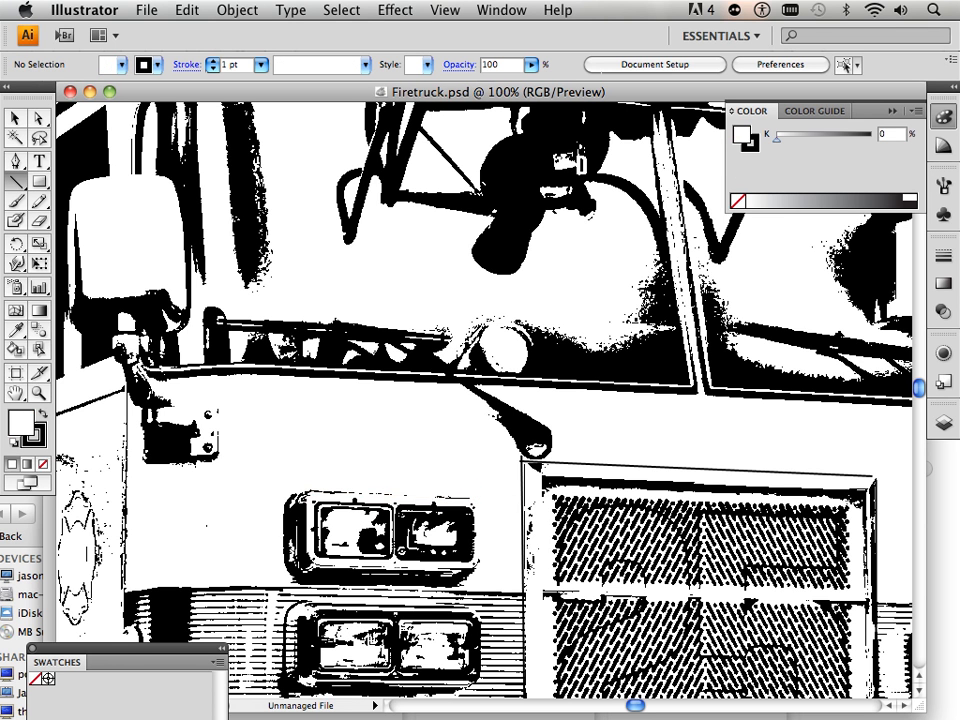
Select the fire truck image and convert it to vector artwork with Live Trace.
{"action": "left_click", "coordinate": [17, 117]}
{"action": "left_click", "coordinate": [345, 380]}
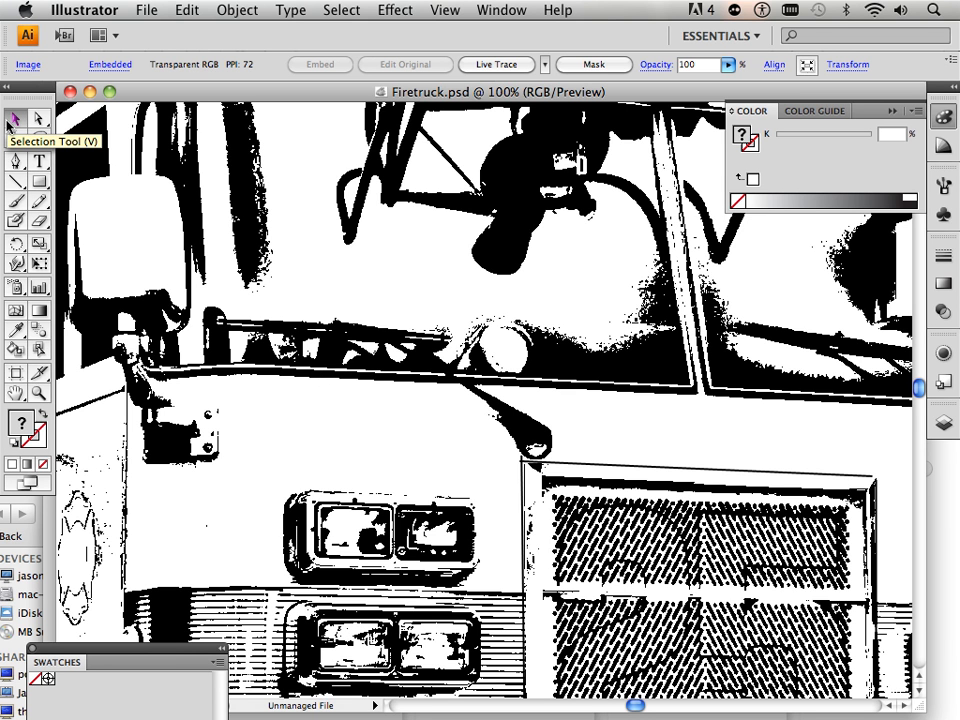
{"action": "left_click", "coordinate": [511, 66]}
{"action": "left_click", "coordinate": [662, 307]}
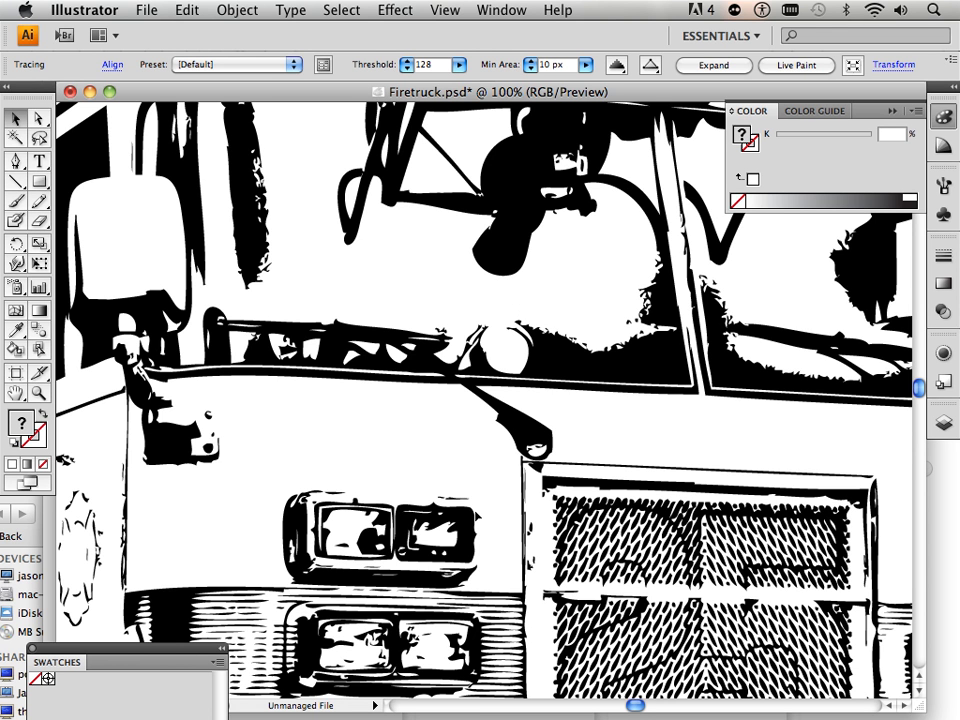
Raise the threshold of the fire truck tracing to 223.
{"action": "left_click", "coordinate": [458, 64]}
{"action": "left_click_drag", "start_coordinate": [422, 86], "coordinate": [430, 88]}
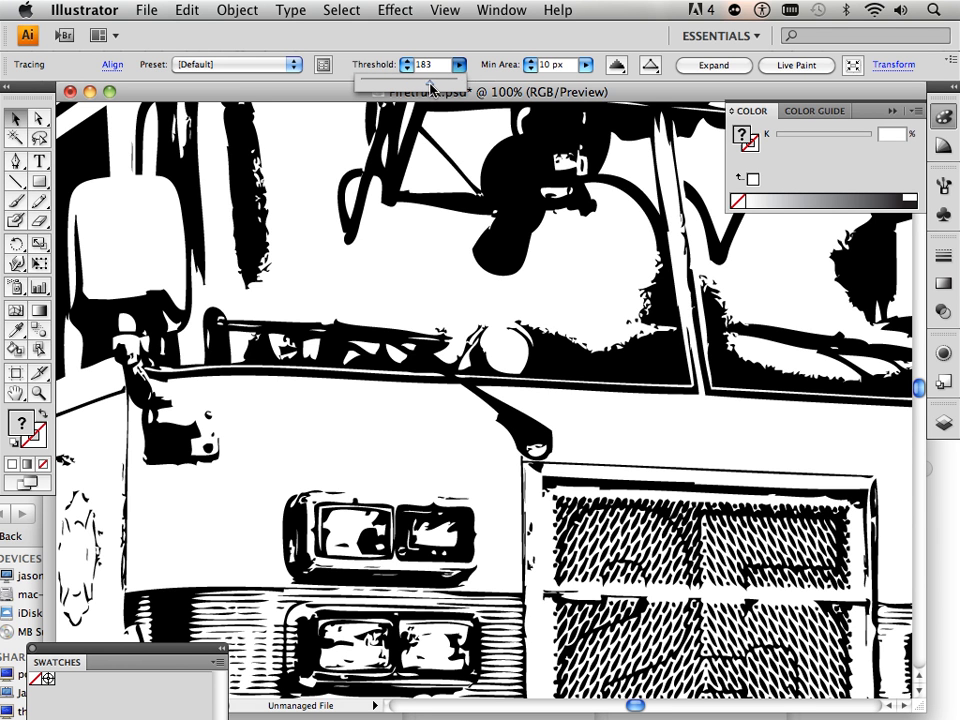
{"action": "left_click", "coordinate": [453, 235]}
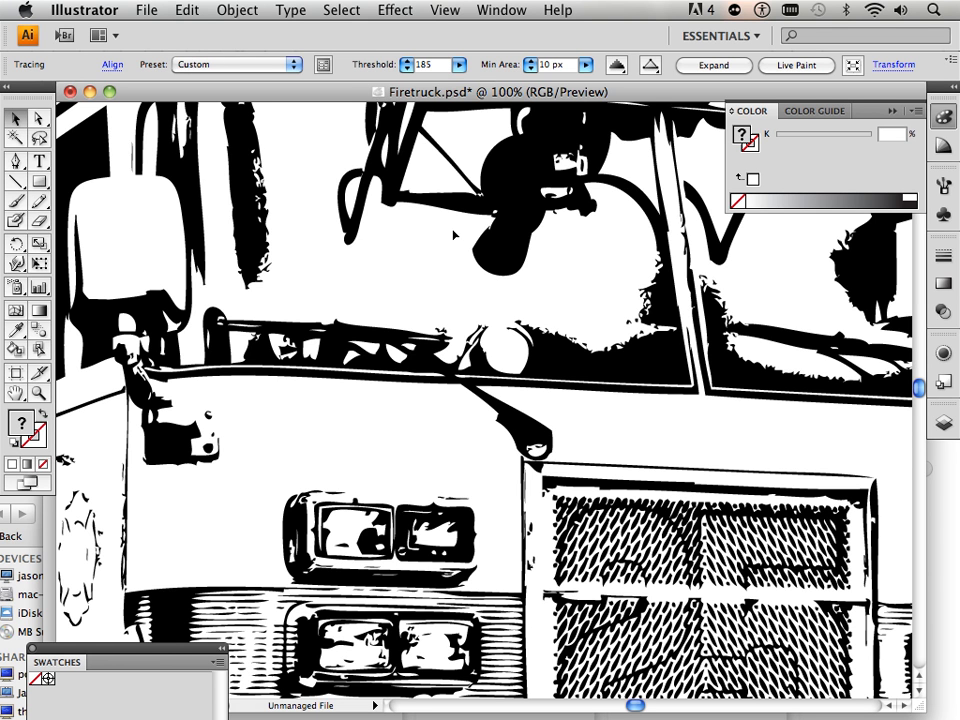
{"action": "left_click", "coordinate": [458, 64]}
{"action": "left_click_drag", "start_coordinate": [451, 87], "coordinate": [437, 343]}
{"action": "left_click", "coordinate": [434, 359]}
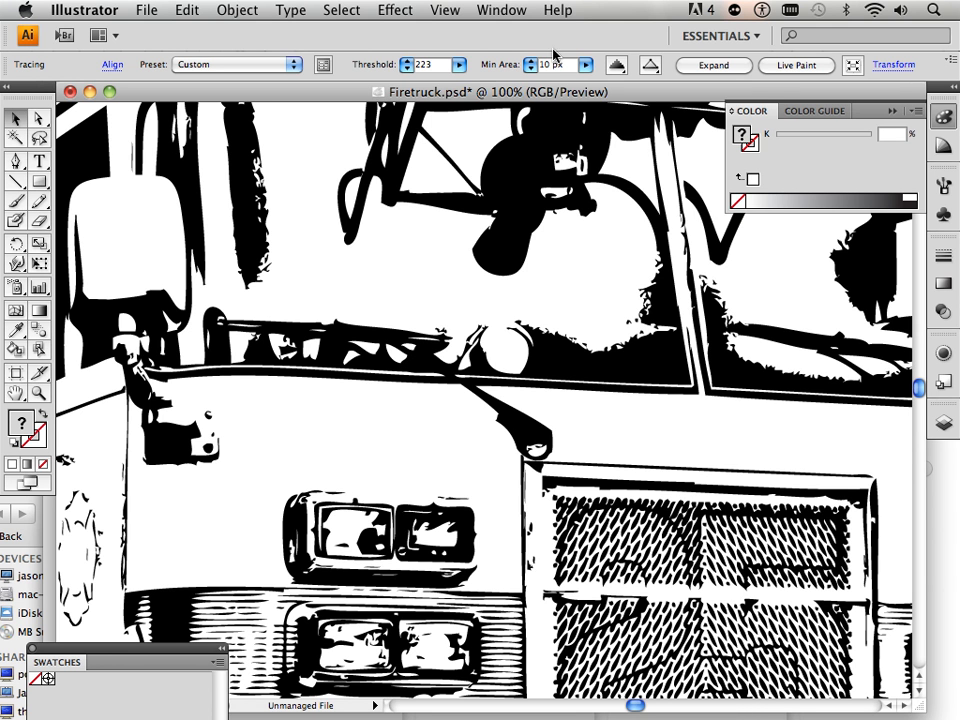
Show the Navigator and use it to check the whole tracing and the area around the headlights and grille.
{"action": "left_click", "coordinate": [501, 10]}
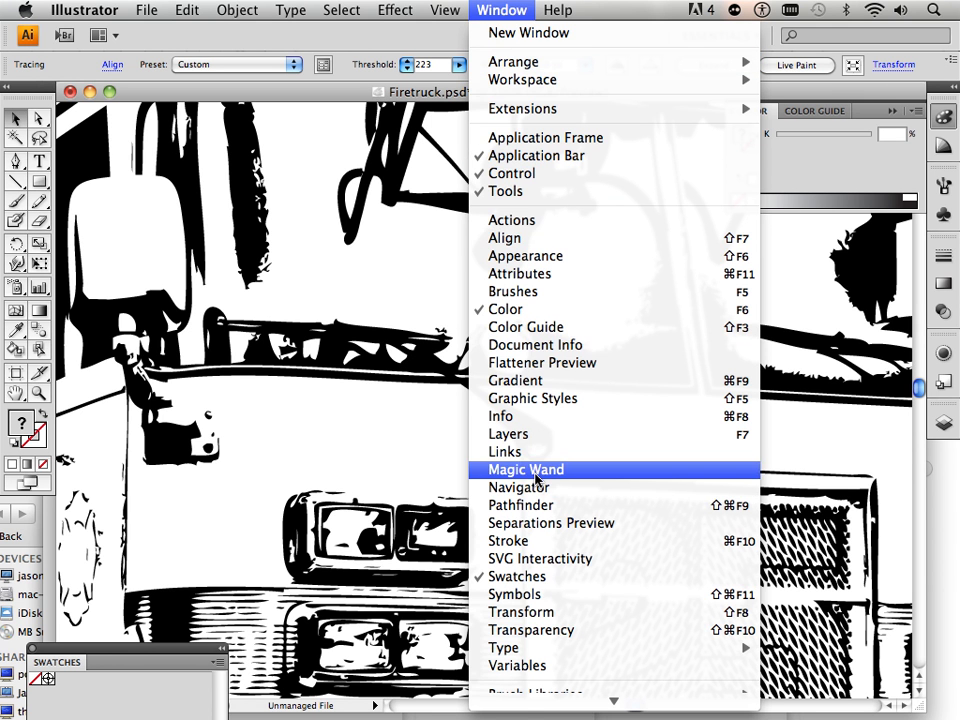
{"action": "left_click", "coordinate": [505, 487]}
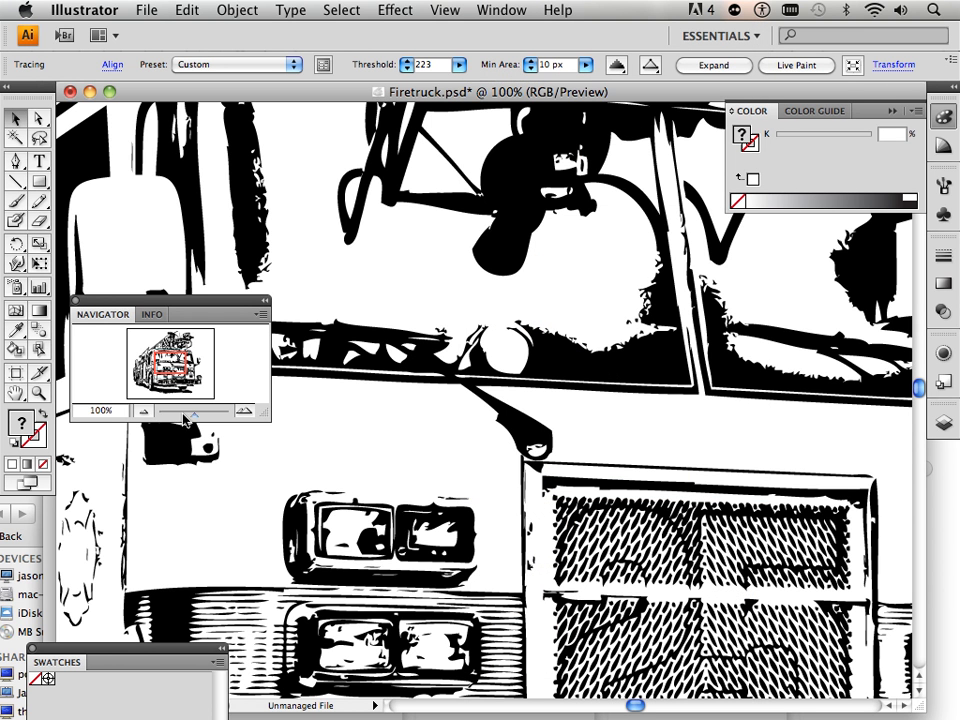
{"action": "left_click_drag", "start_coordinate": [194, 414], "coordinate": [180, 421]}
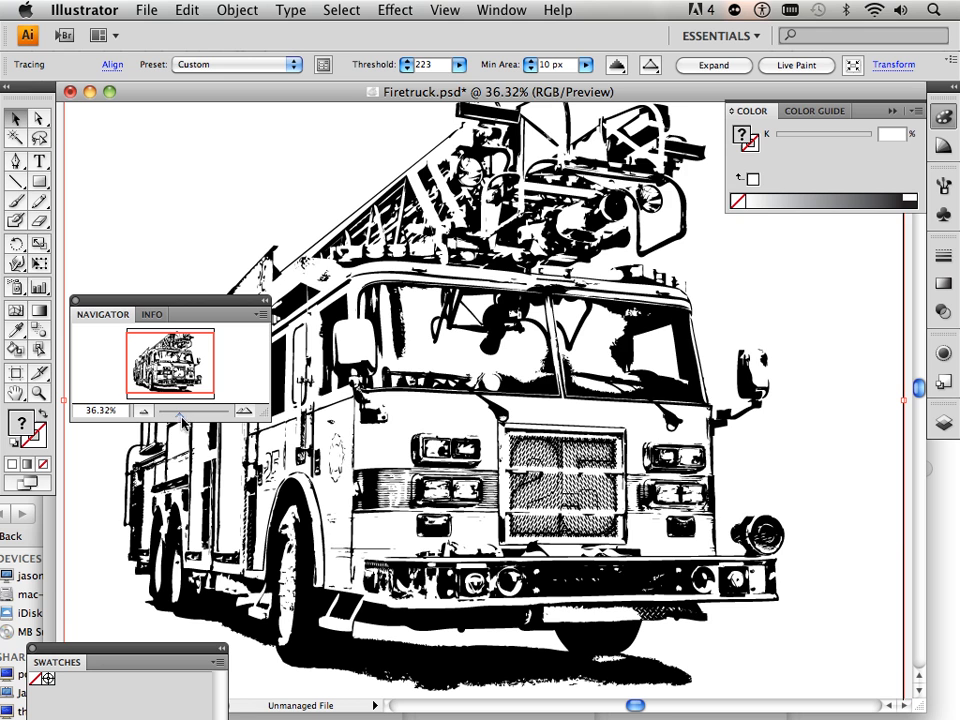
{"action": "left_click_drag", "start_coordinate": [180, 421], "coordinate": [195, 420]}
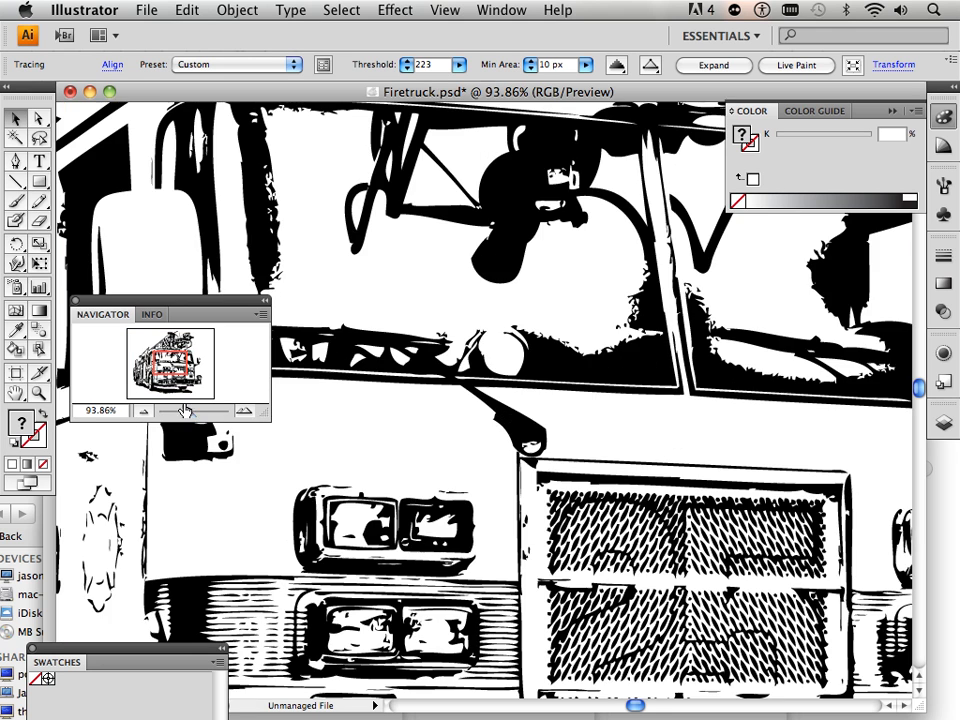
{"action": "mouse_move", "coordinate": [174, 364]}
{"action": "left_mouse_down"}
{"action": "mouse_move", "coordinate": [181, 375]}
{"action": "mouse_move", "coordinate": [170, 369]}
{"action": "left_mouse_up"}
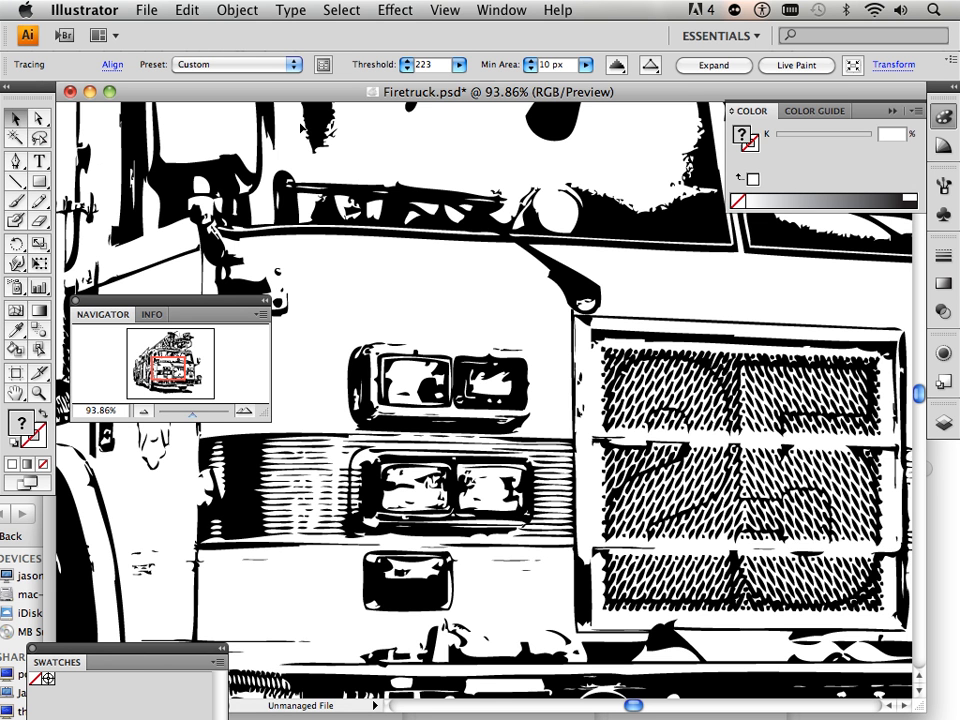
Expand the fire truck tracing into editable paths and deselect the artwork.
{"action": "left_click", "coordinate": [736, 68]}
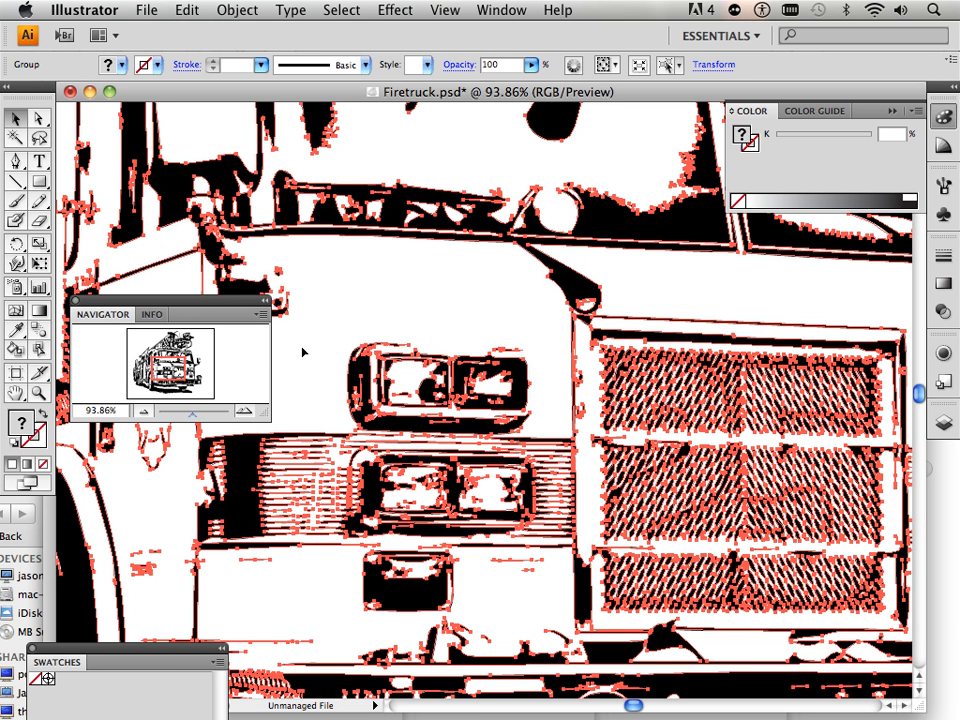
{"action": "left_click", "coordinate": [16, 181]}
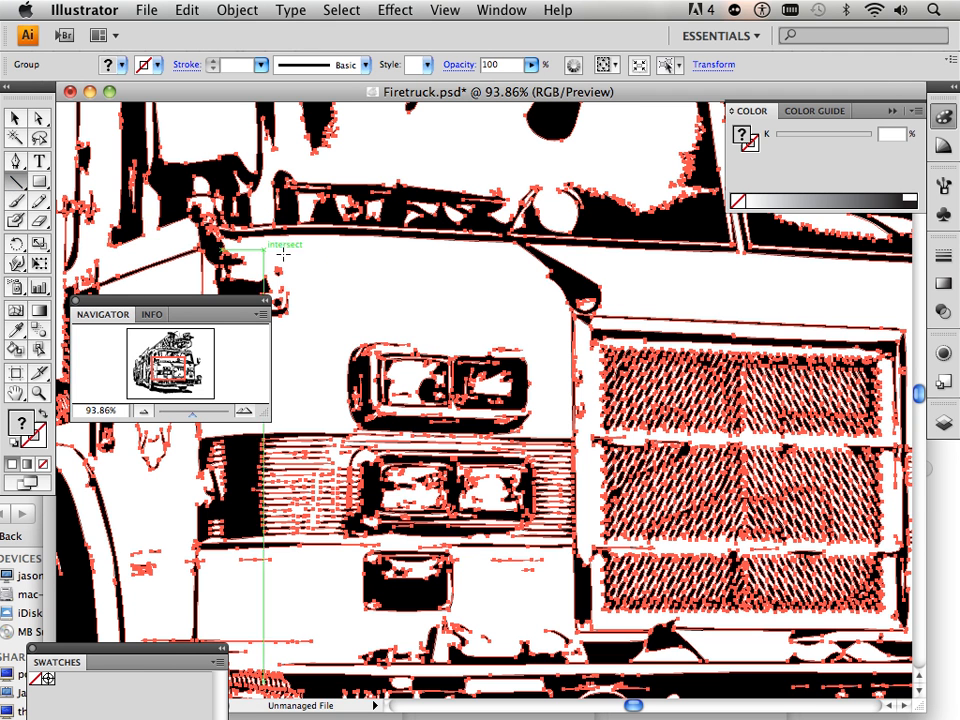
{"action": "left_click", "coordinate": [12, 118]}
{"action": "left_click_drag", "start_coordinate": [192, 418], "coordinate": [171, 418]}
{"action": "left_click", "coordinate": [272, 276]}
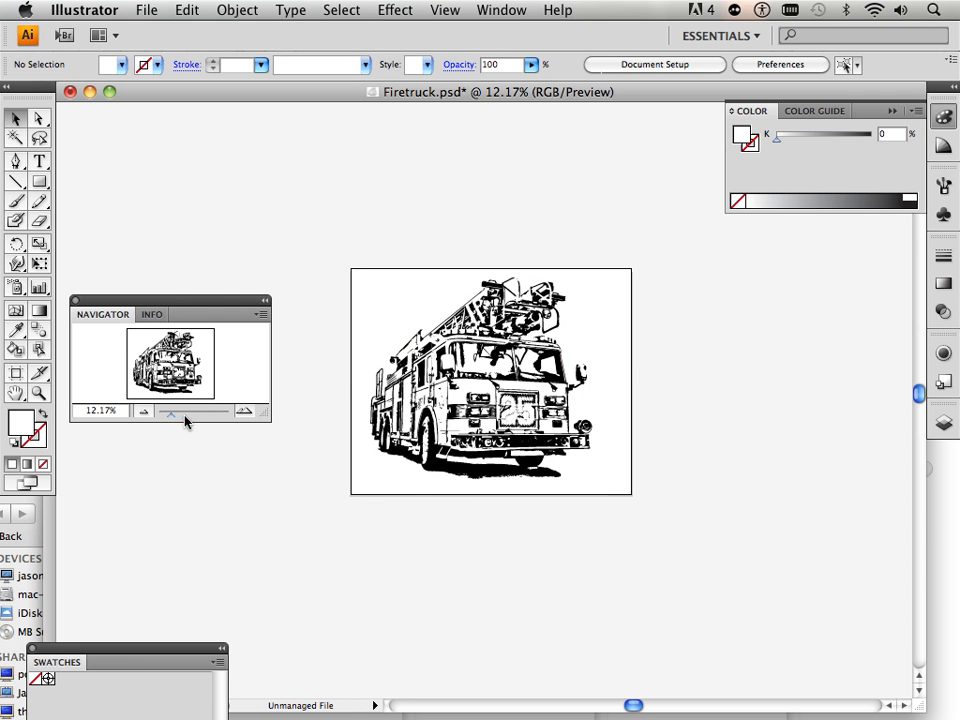
Add a 2.42 in line segment at 357.7° starting at the top edge of the upper headlight housing.
{"action": "left_click_drag", "start_coordinate": [172, 418], "coordinate": [193, 419]}
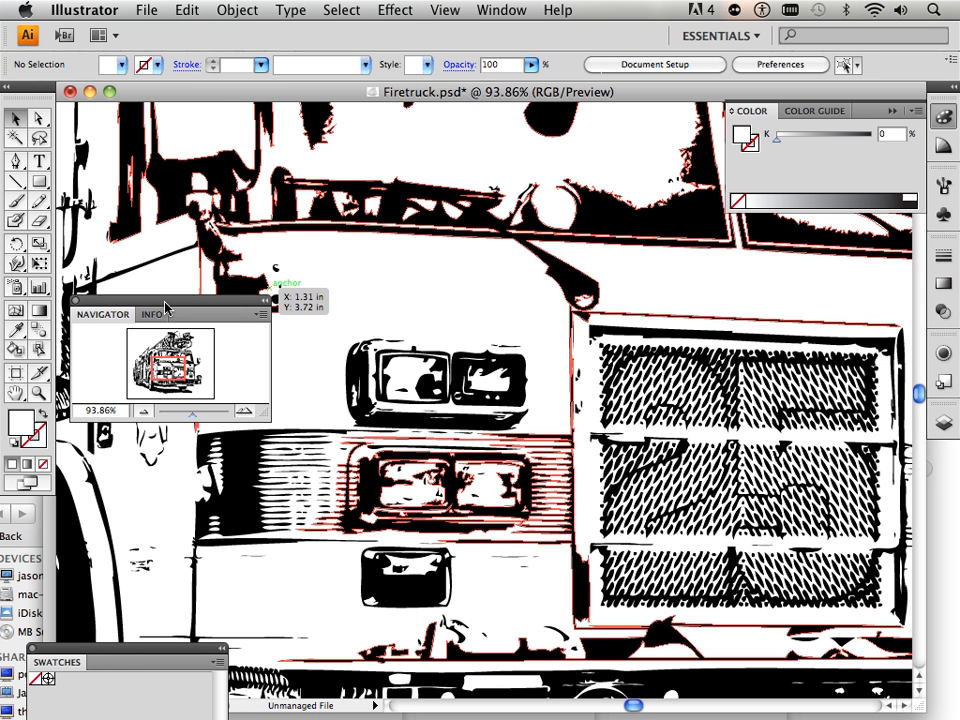
{"action": "left_click", "coordinate": [15, 160]}
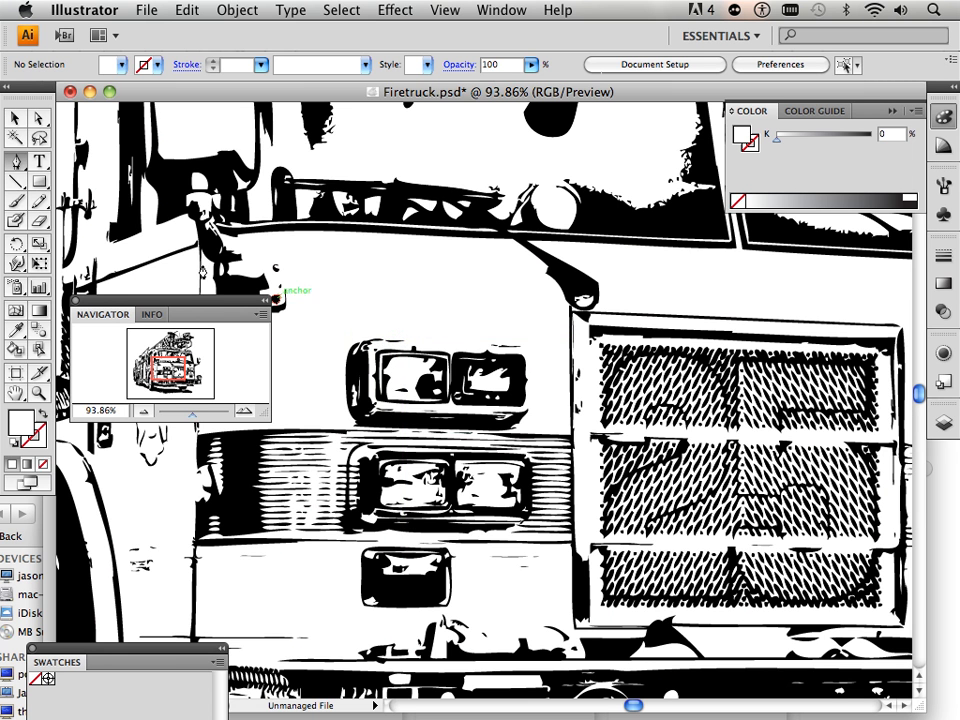
{"action": "left_click", "coordinate": [15, 181]}
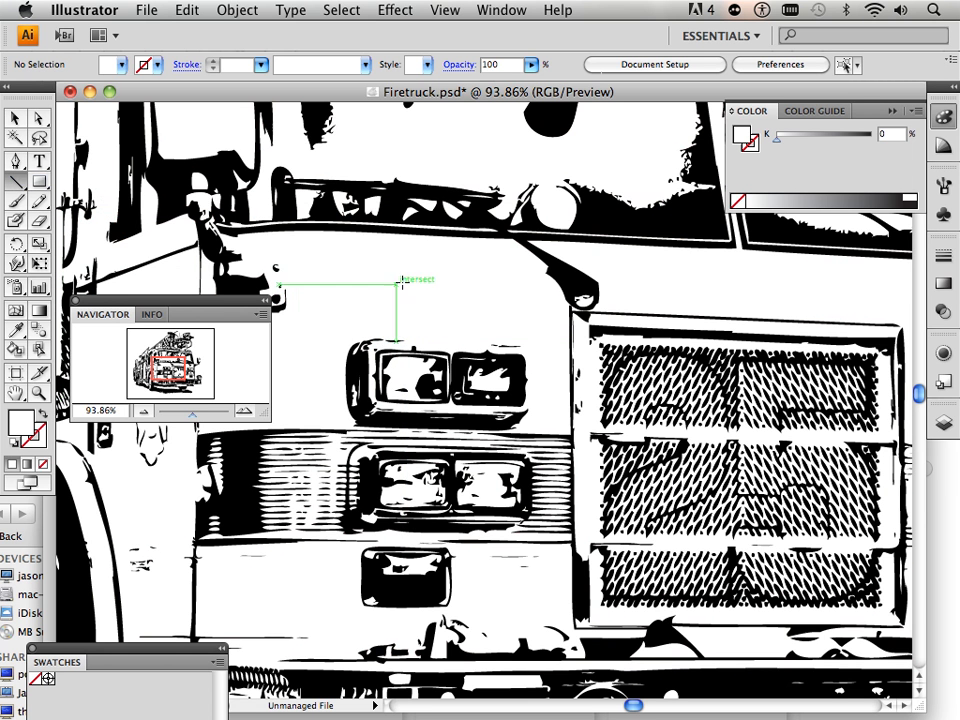
{"action": "left_click", "coordinate": [382, 341]}
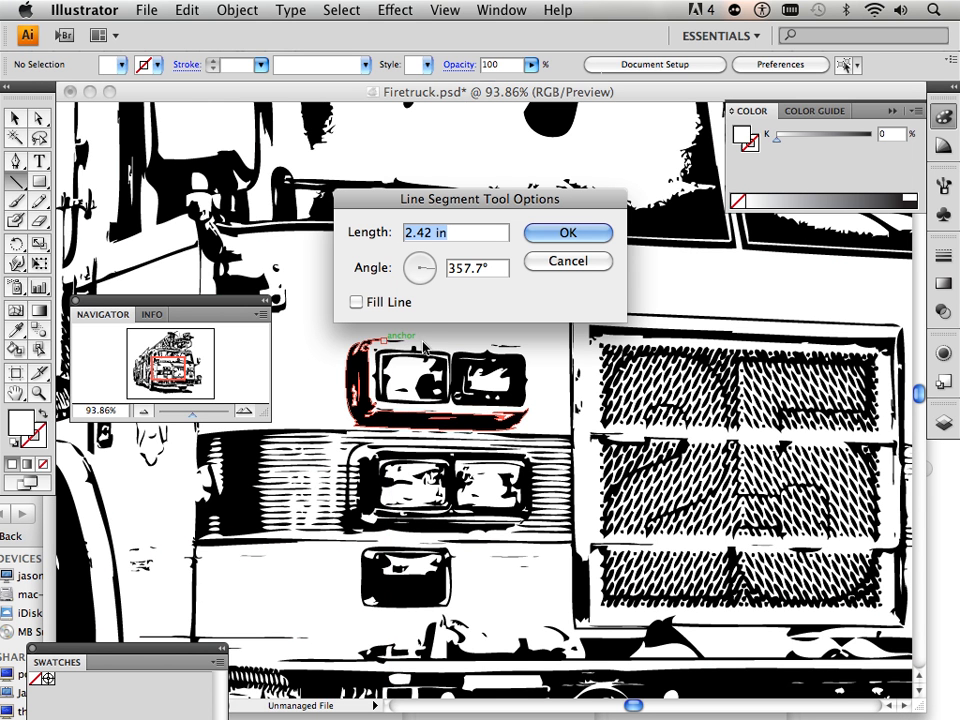
{"action": "left_click", "coordinate": [567, 233]}
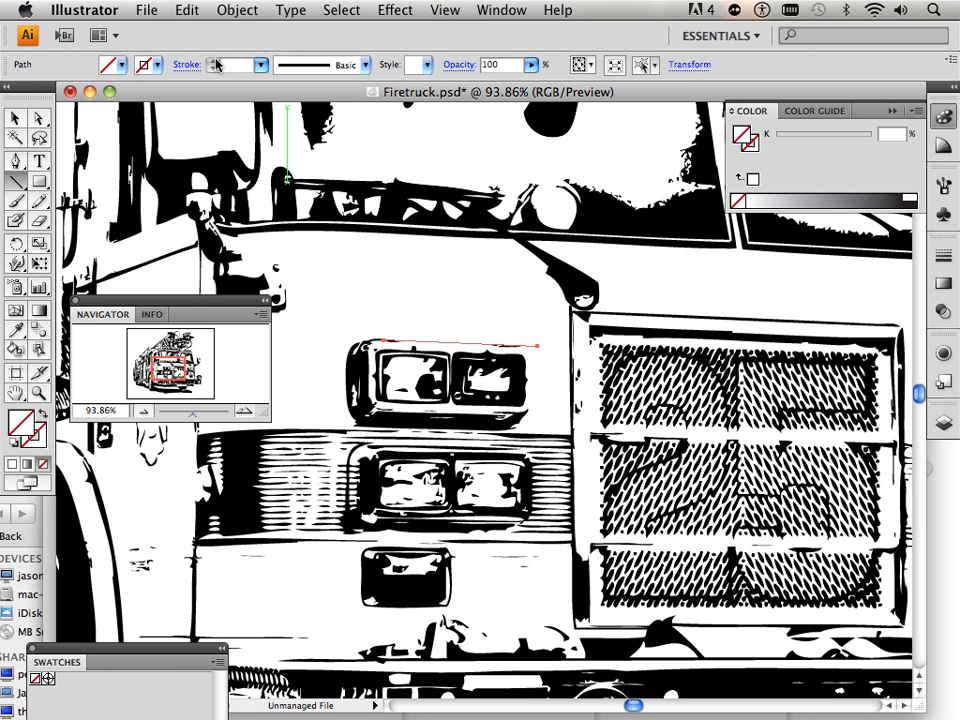
Give the new line a 0.25 pt stroke and pull its free end back to the headlight housing's corner.
{"action": "left_click", "coordinate": [260, 65]}
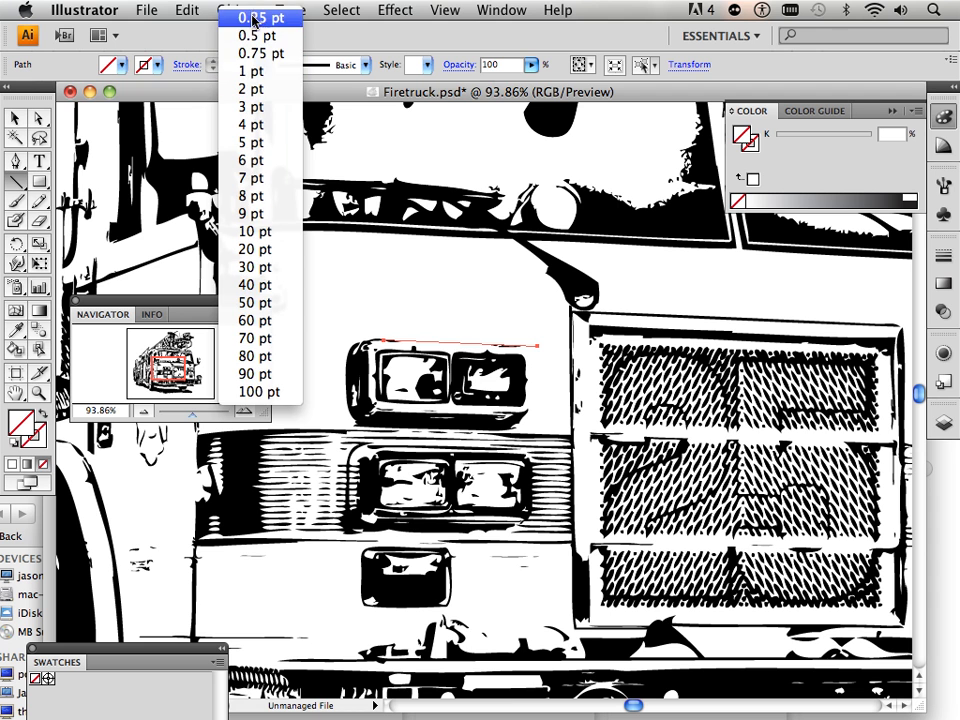
{"action": "left_click", "coordinate": [252, 18]}
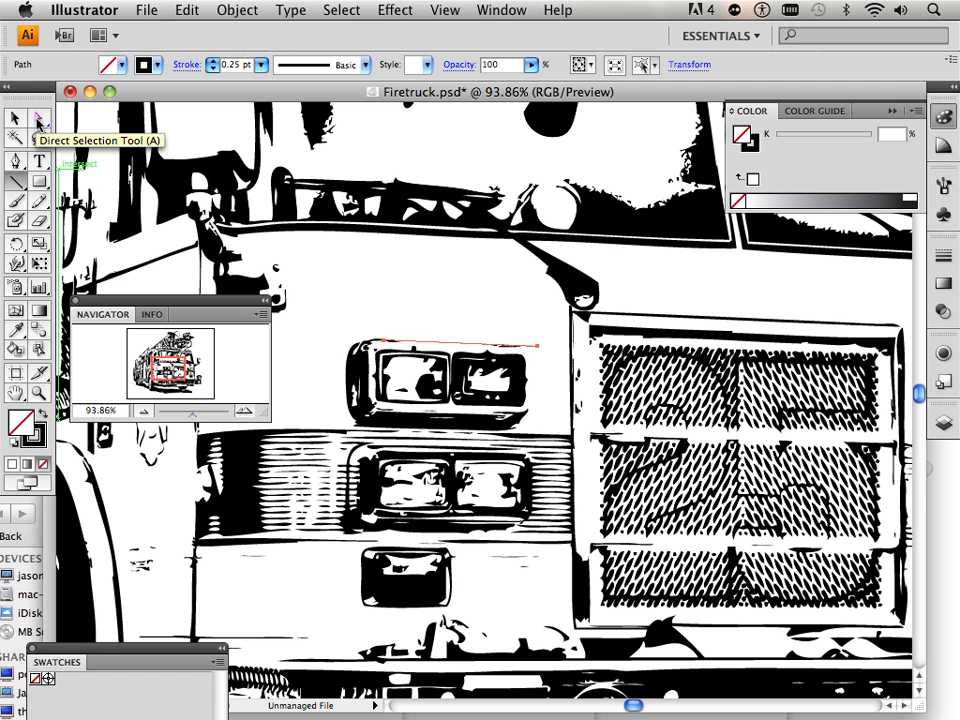
{"action": "left_click", "coordinate": [37, 118]}
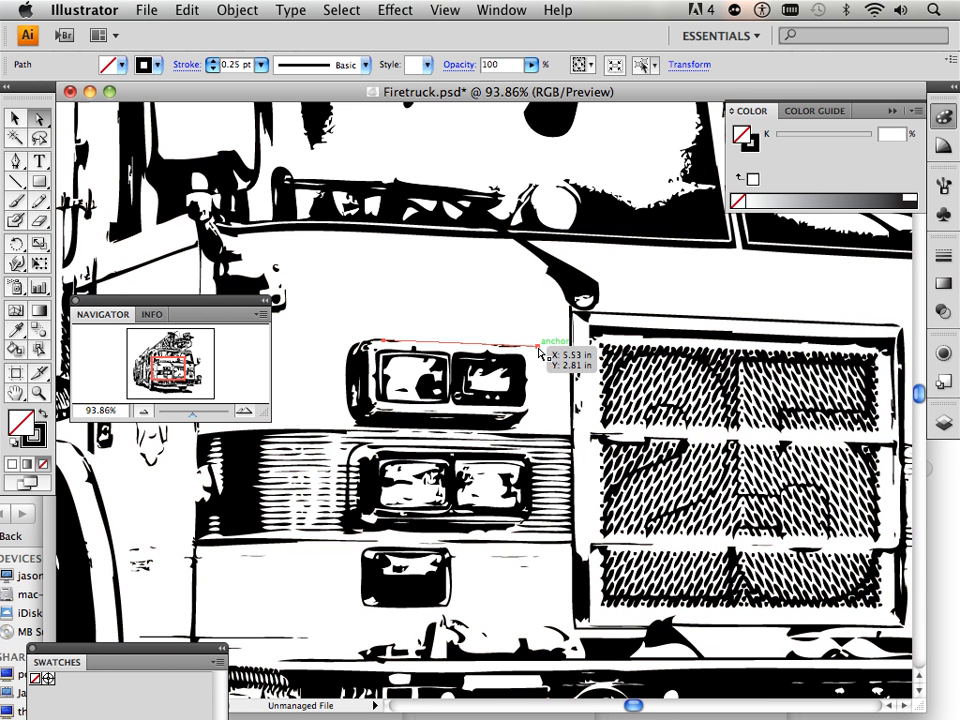
{"action": "left_click_drag", "start_coordinate": [540, 352], "coordinate": [519, 347]}
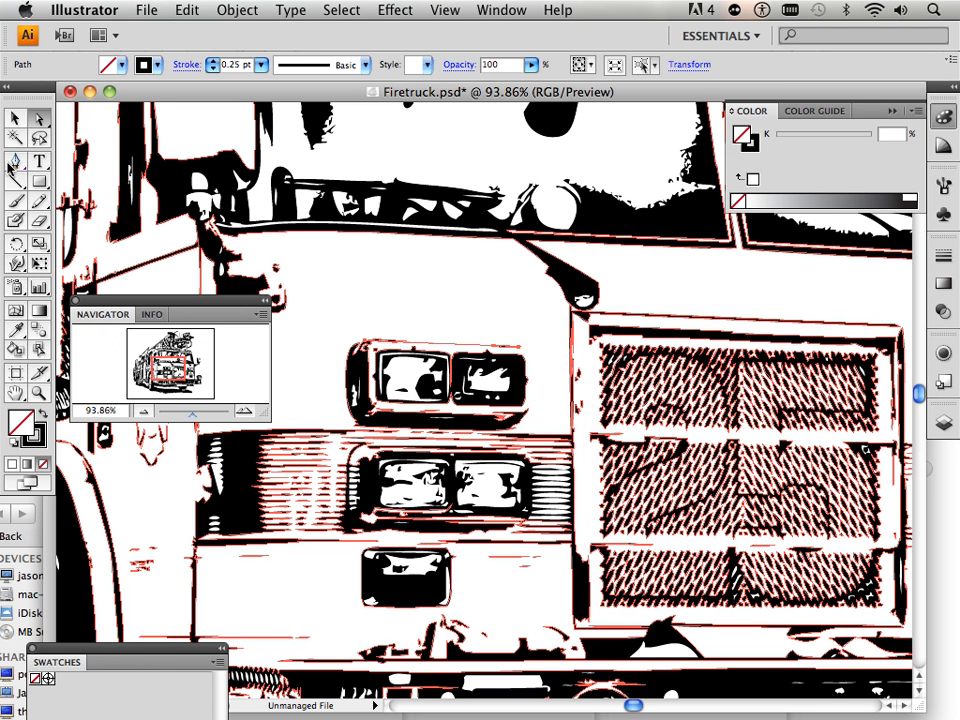
Draw the missing side edge and rounded corner of the upper headlight housing with the Pen tool, ending at the top line's endpoint.
{"action": "left_click", "coordinate": [14, 164]}
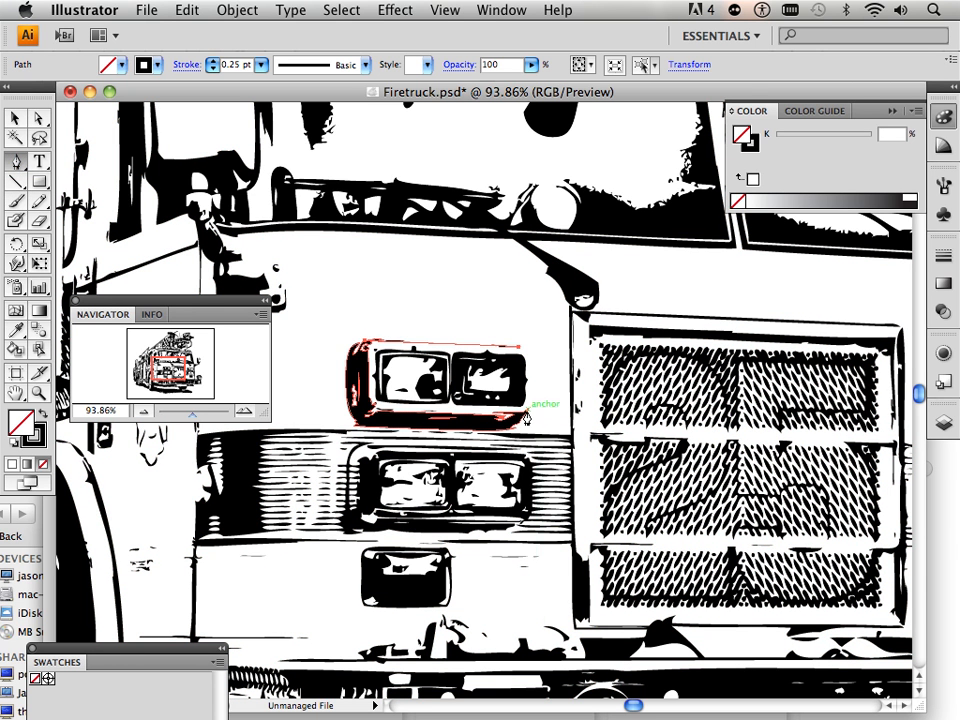
{"action": "left_click", "coordinate": [530, 409]}
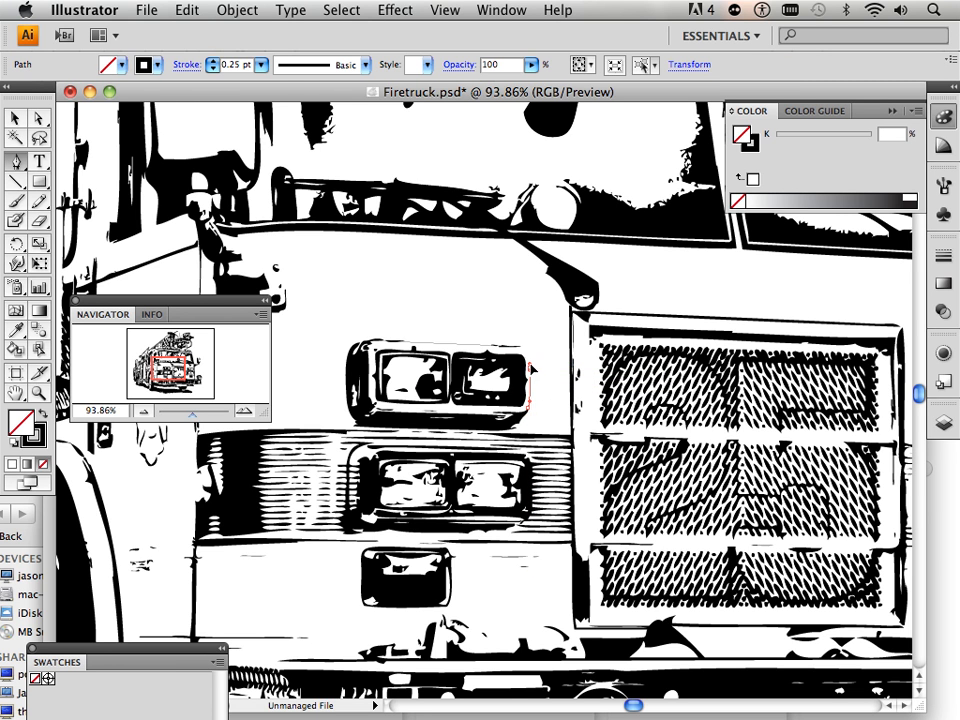
{"action": "left_click", "coordinate": [528, 358]}
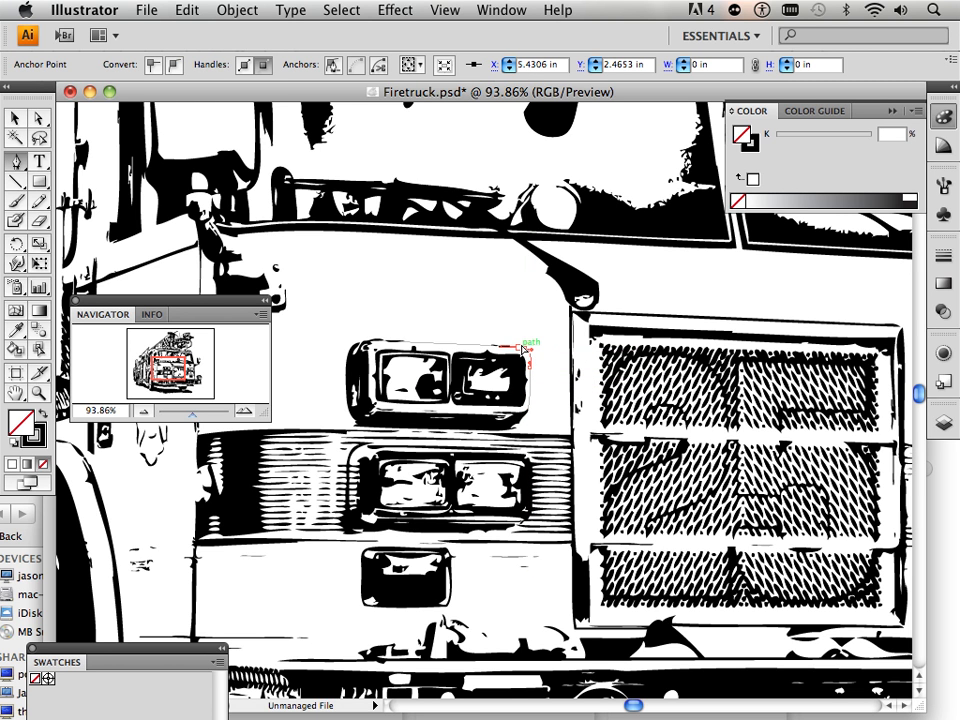
{"action": "left_click", "coordinate": [518, 347]}
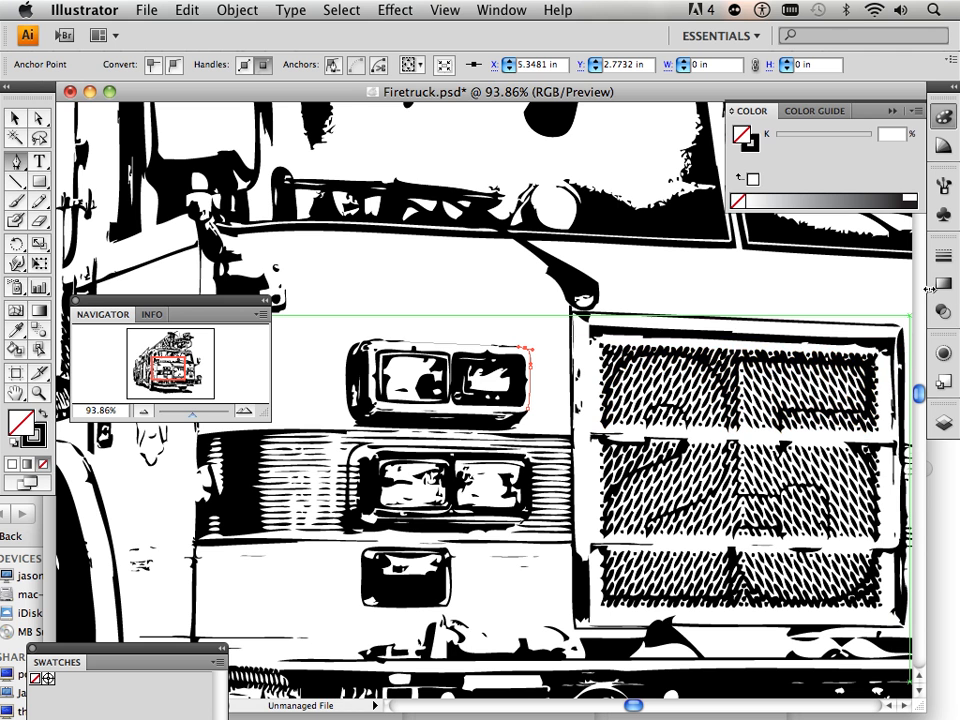
Set the new side edge's stroke weight to 0.25 pt and display the document's brushes.
{"action": "left_click", "coordinate": [942, 260]}
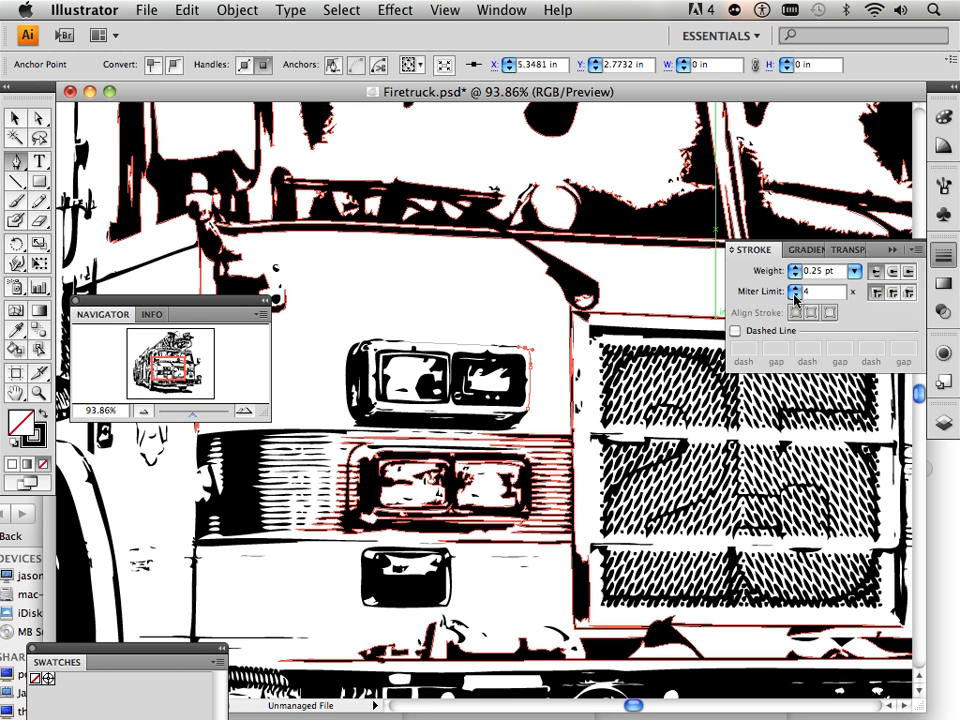
{"action": "left_click", "coordinate": [853, 274]}
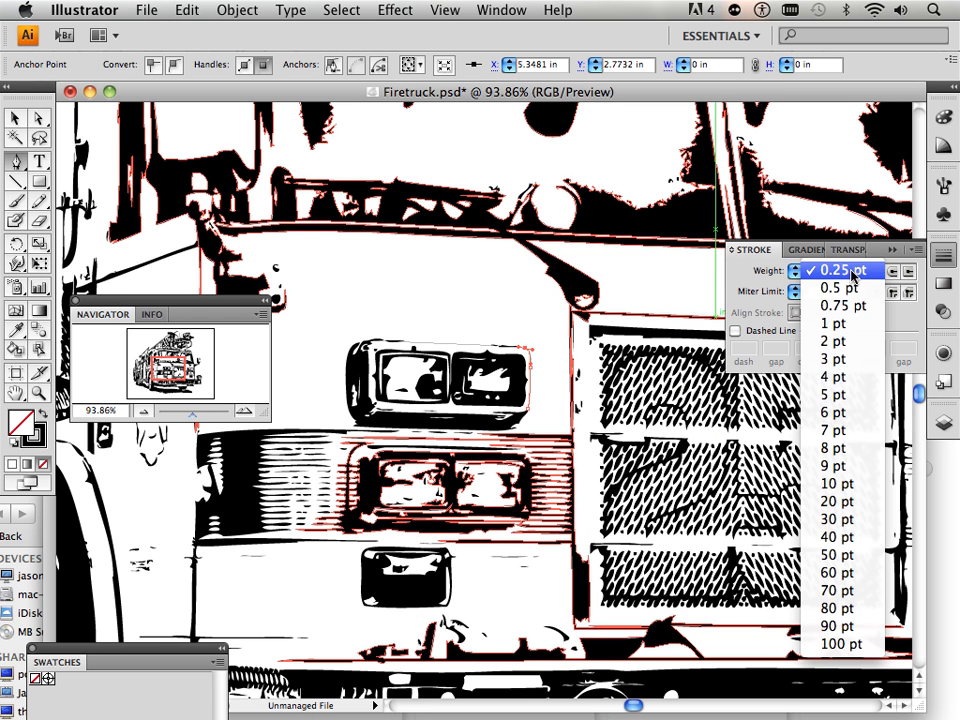
{"action": "left_click", "coordinate": [853, 270]}
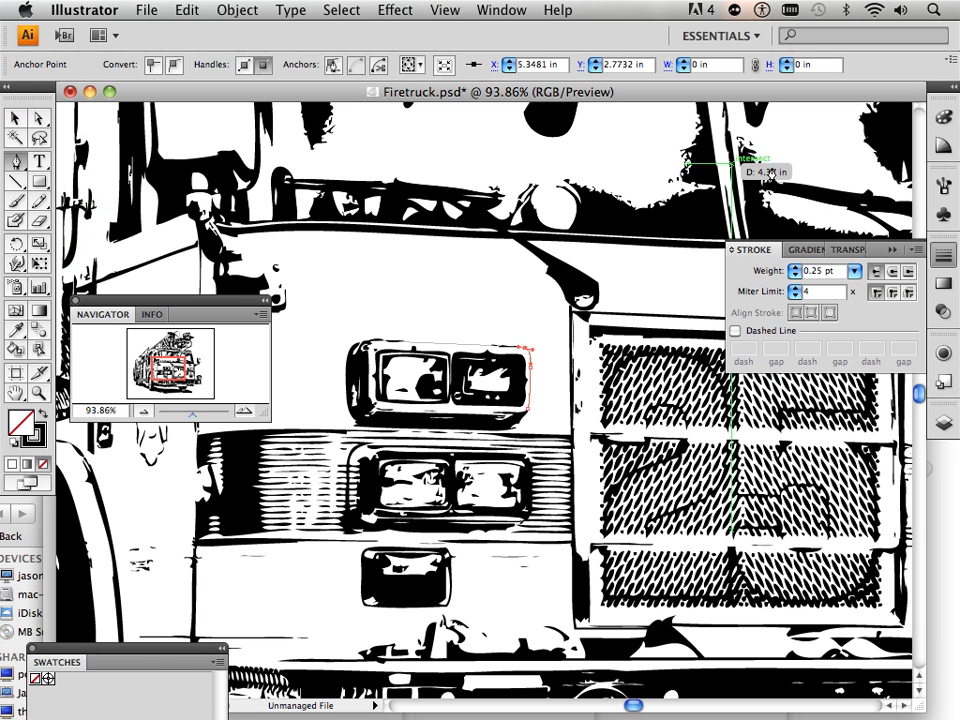
{"action": "left_click", "coordinate": [943, 186]}
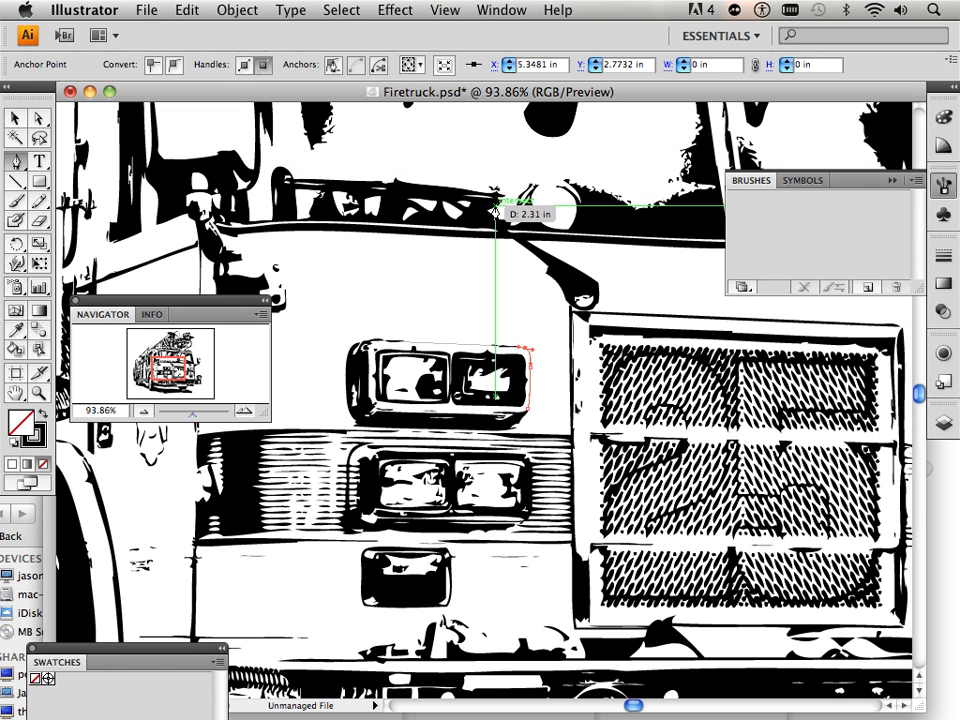
{"action": "key", "text": "v"}
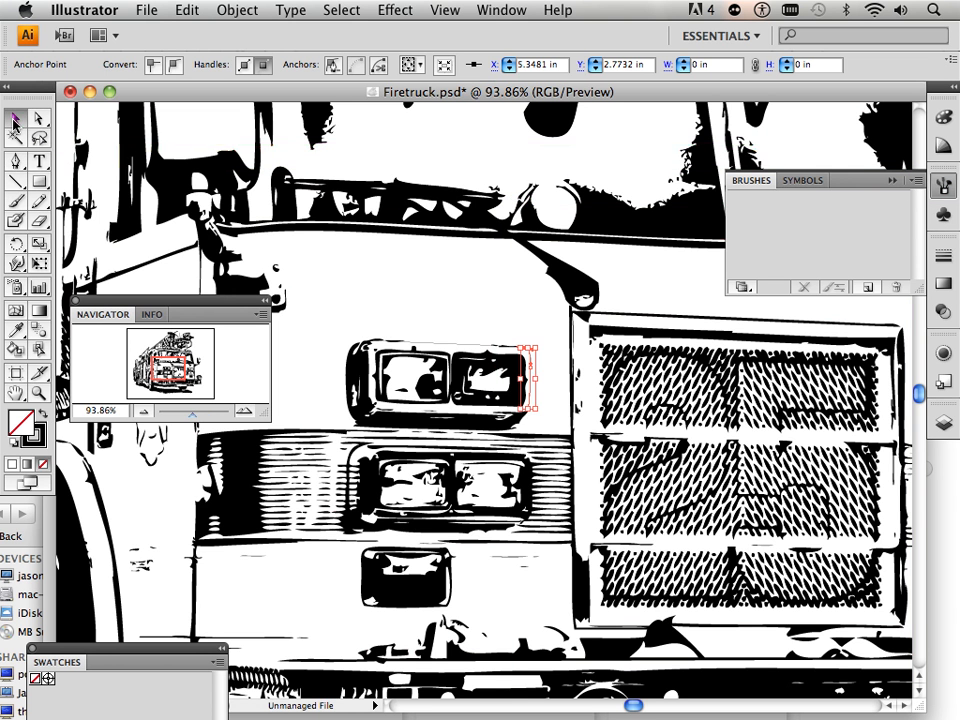
{"action": "key", "text": "super+a"}
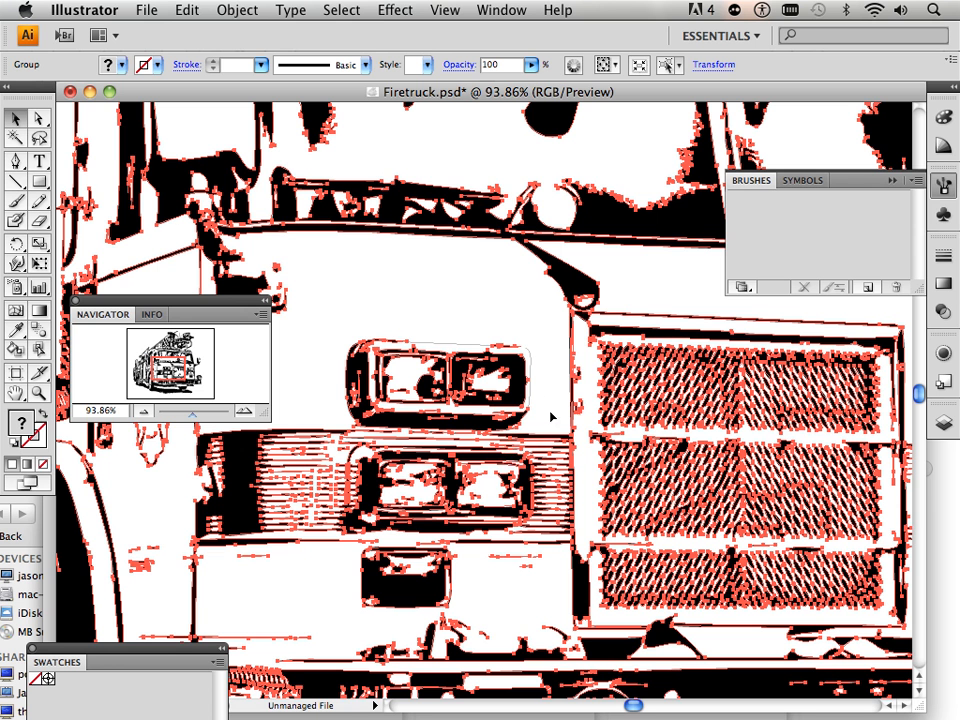
{"action": "left_click", "coordinate": [531, 367]}
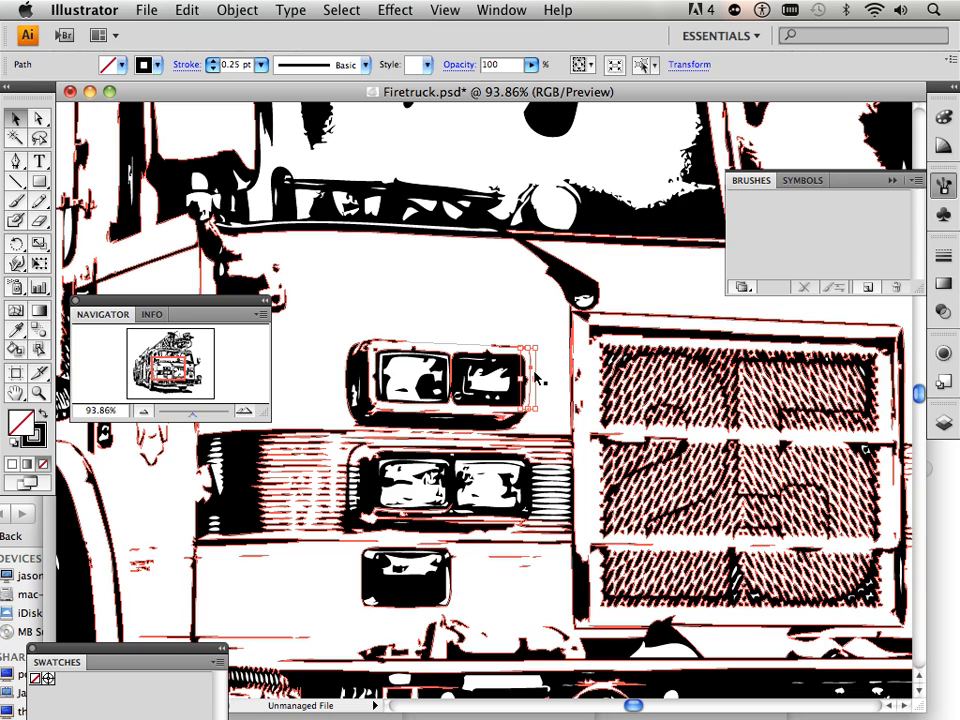
{"action": "left_click", "coordinate": [378, 285]}
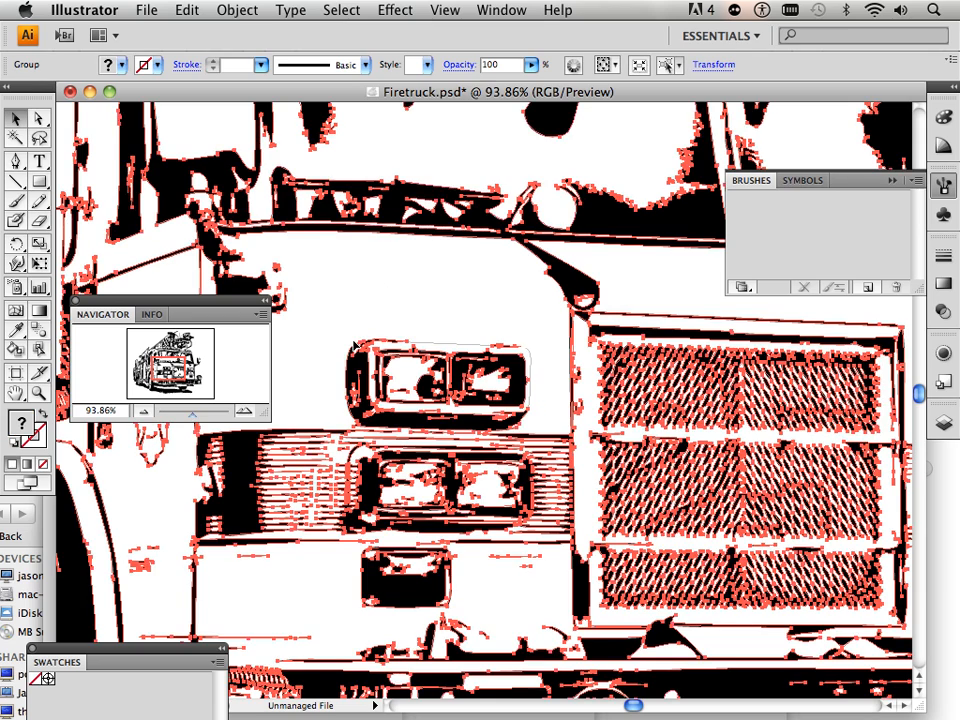
Move the curved side edge of the upper headlight housing so its top end meets the traced top edge.
{"action": "left_click_drag", "start_coordinate": [192, 414], "coordinate": [210, 415]}
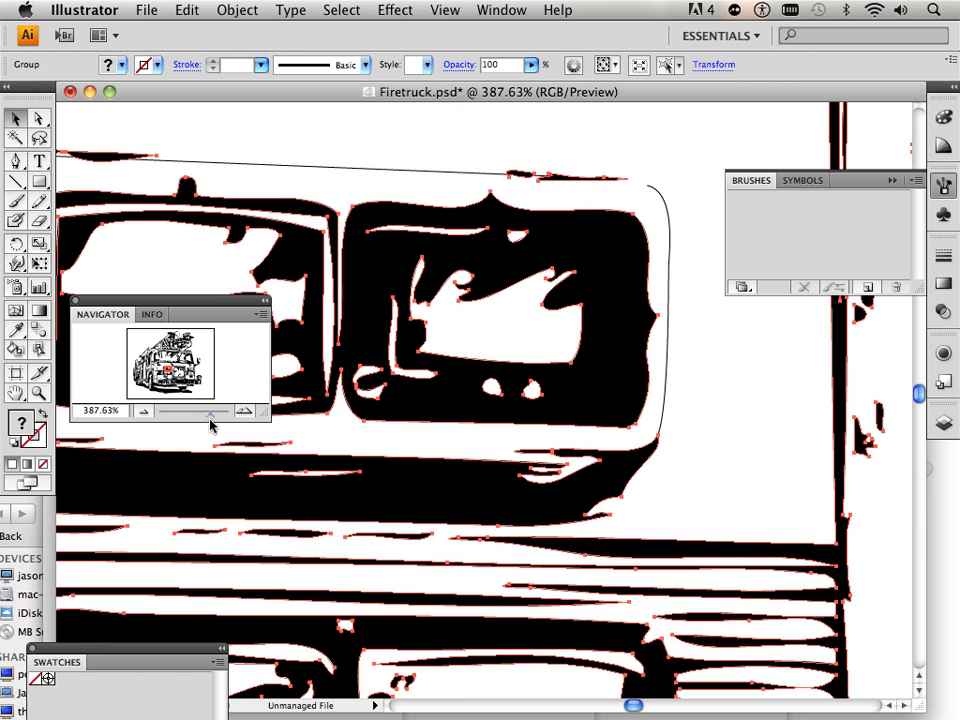
{"action": "left_click", "coordinate": [649, 185]}
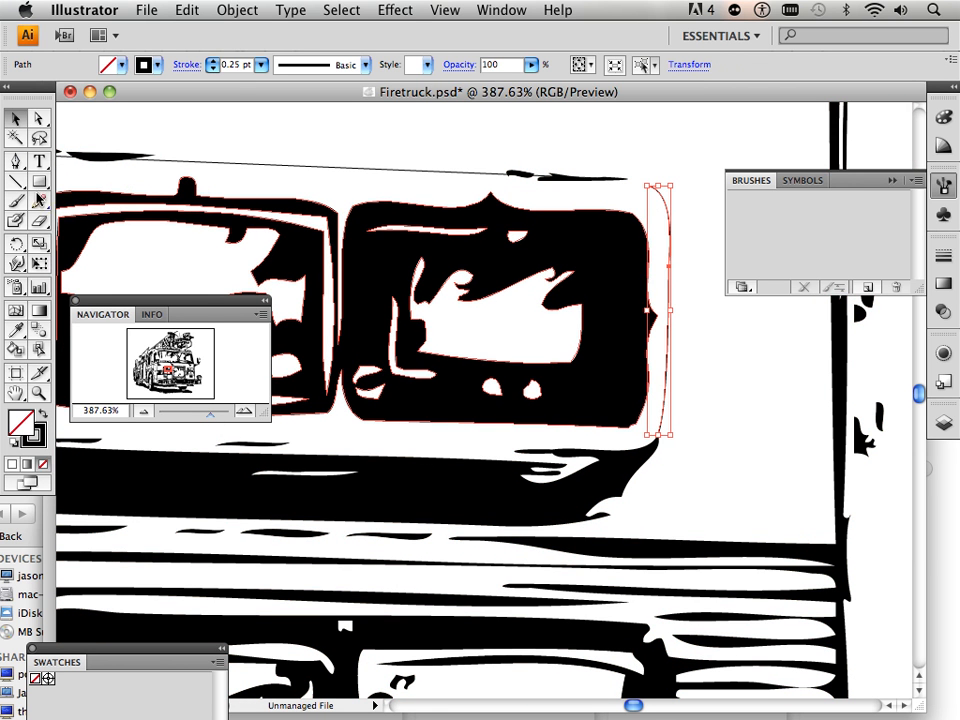
{"action": "left_click", "coordinate": [39, 118]}
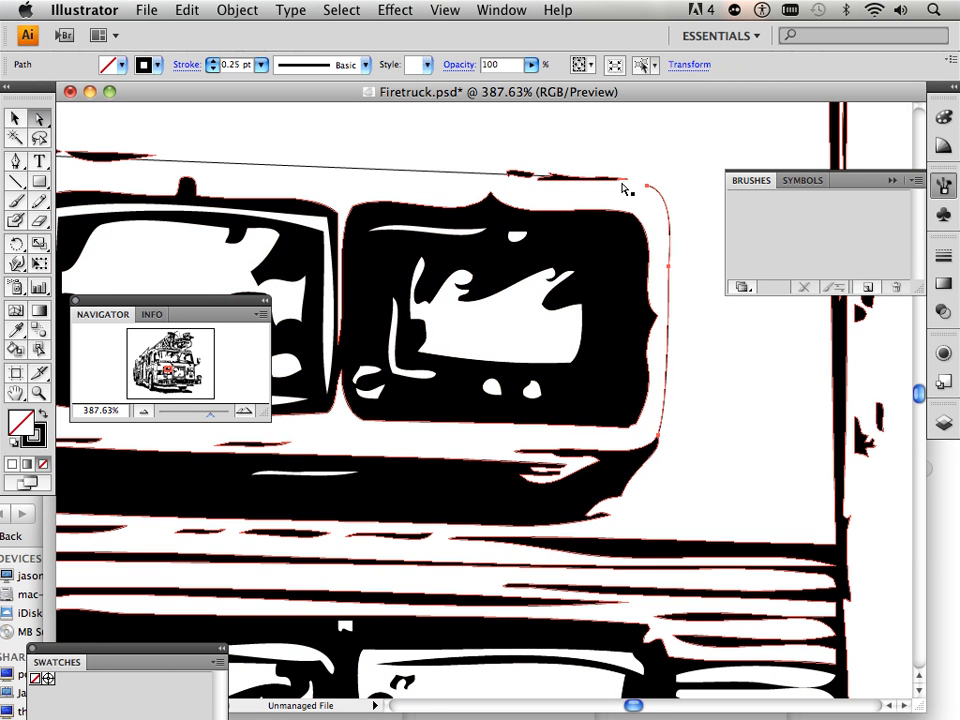
{"action": "left_click_drag", "start_coordinate": [648, 186], "coordinate": [629, 192]}
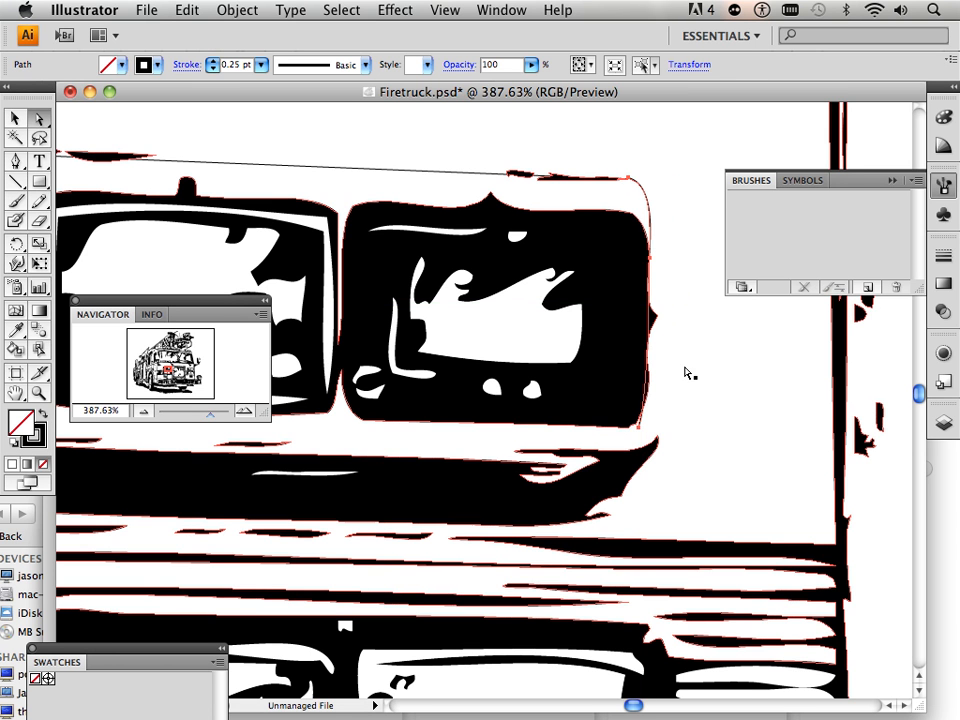
Pull the side edge's lower anchor back to the housing's bottom corner and its middle anchor outward to about X 5.42 in.
{"action": "left_click", "coordinate": [643, 429]}
{"action": "left_click_drag", "start_coordinate": [643, 429], "coordinate": [656, 431]}
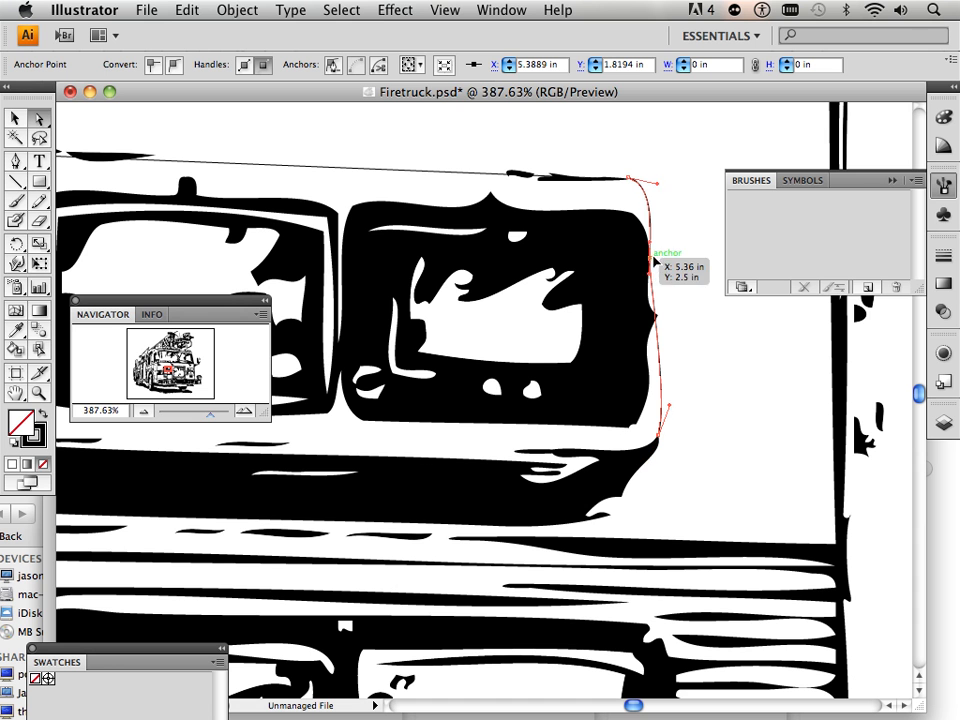
{"action": "left_click_drag", "start_coordinate": [652, 262], "coordinate": [664, 262]}
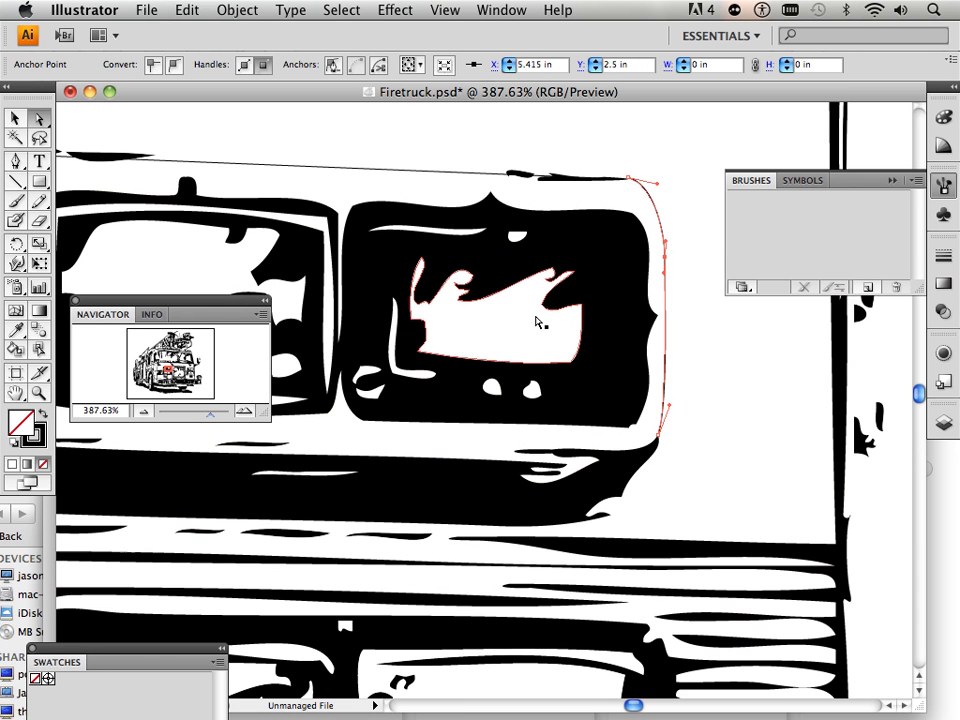
Move the top line's endpoint onto the upper end of the curved side edge, at about X 5.27 in, Y 2.80 in.
{"action": "left_click", "coordinate": [267, 168]}
{"action": "left_click_drag", "start_coordinate": [267, 167], "coordinate": [270, 163]}
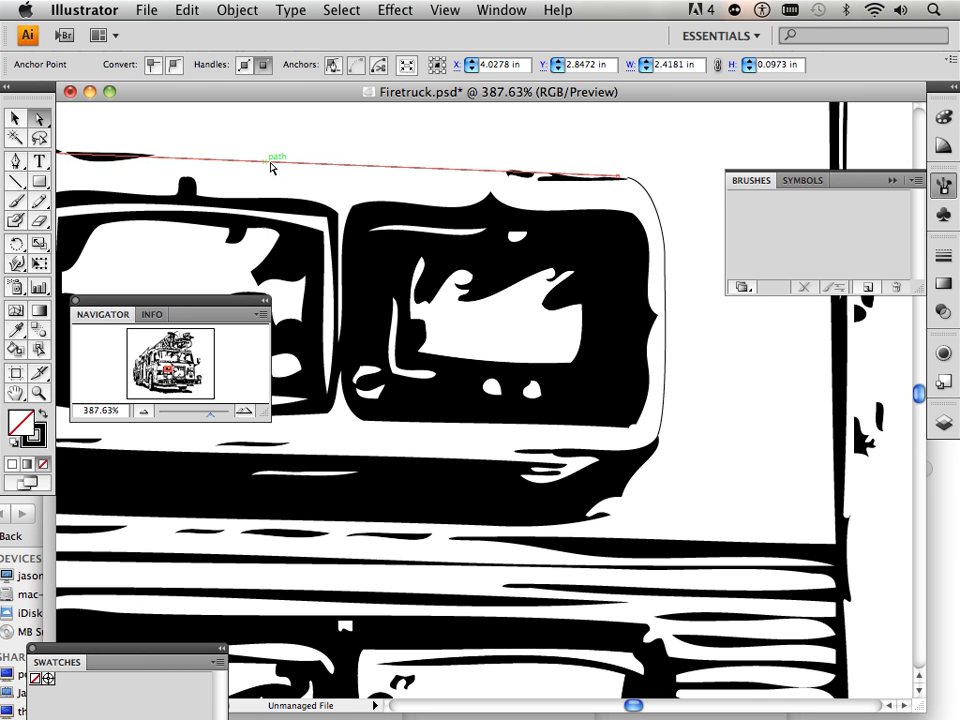
{"action": "left_click_drag", "start_coordinate": [627, 181], "coordinate": [629, 180]}
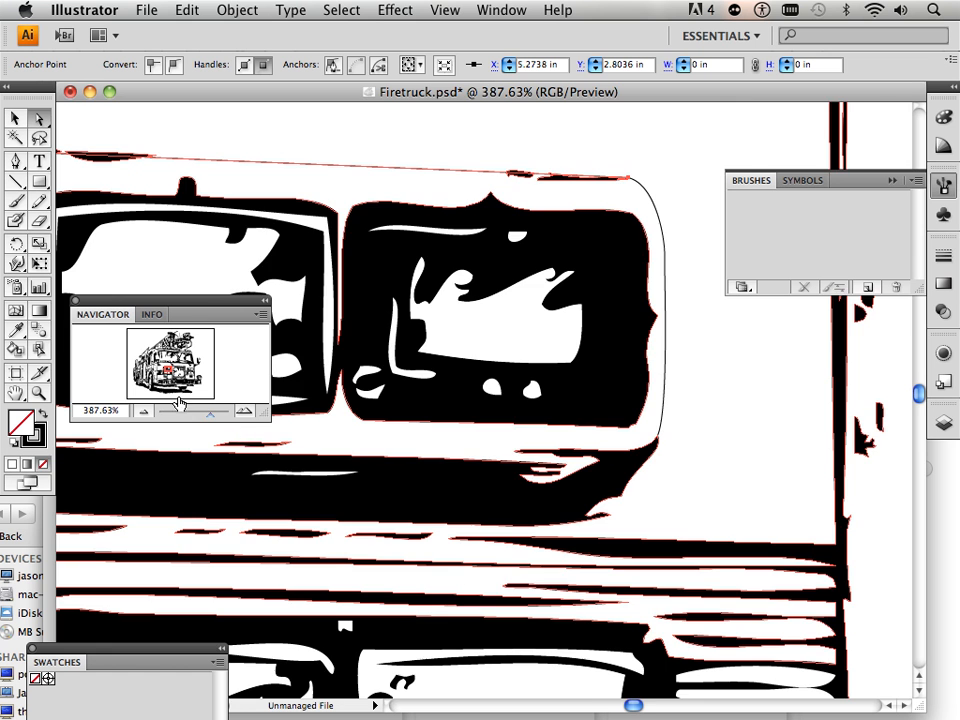
Move the top line's opposite endpoint inward onto the housing's traced corner, at about X 2.96 in, Y 2.91 in.
{"action": "left_click_drag", "start_coordinate": [170, 374], "coordinate": [159, 367]}
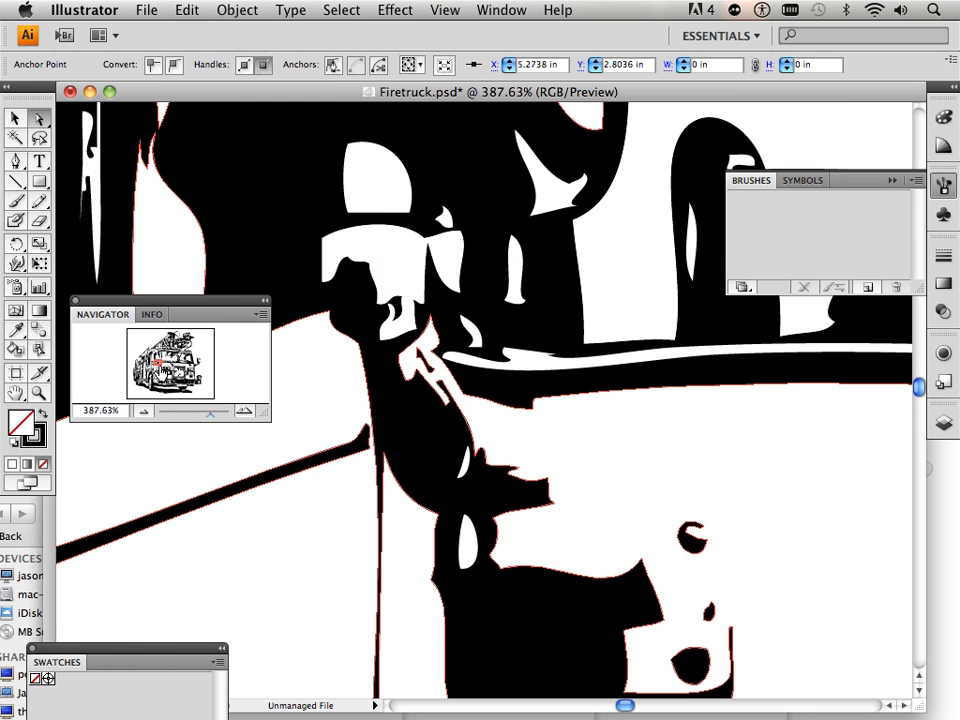
{"action": "left_click_drag", "start_coordinate": [211, 414], "coordinate": [210, 414]}
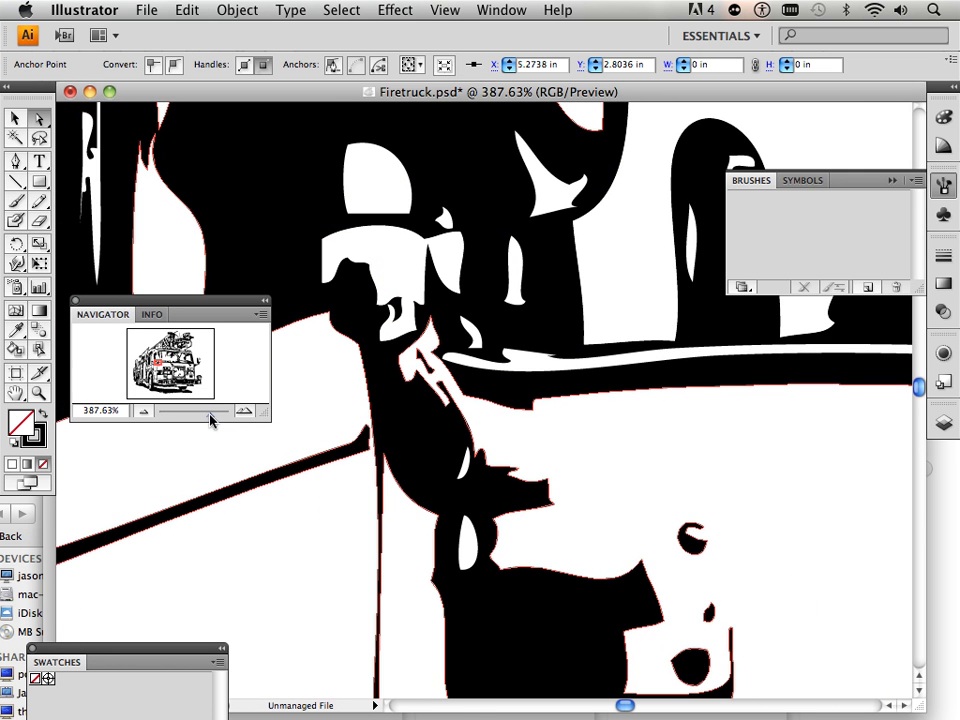
{"action": "mouse_move", "coordinate": [157, 363]}
{"action": "left_mouse_down"}
{"action": "mouse_move", "coordinate": [192, 376]}
{"action": "mouse_move", "coordinate": [167, 371]}
{"action": "left_mouse_up"}
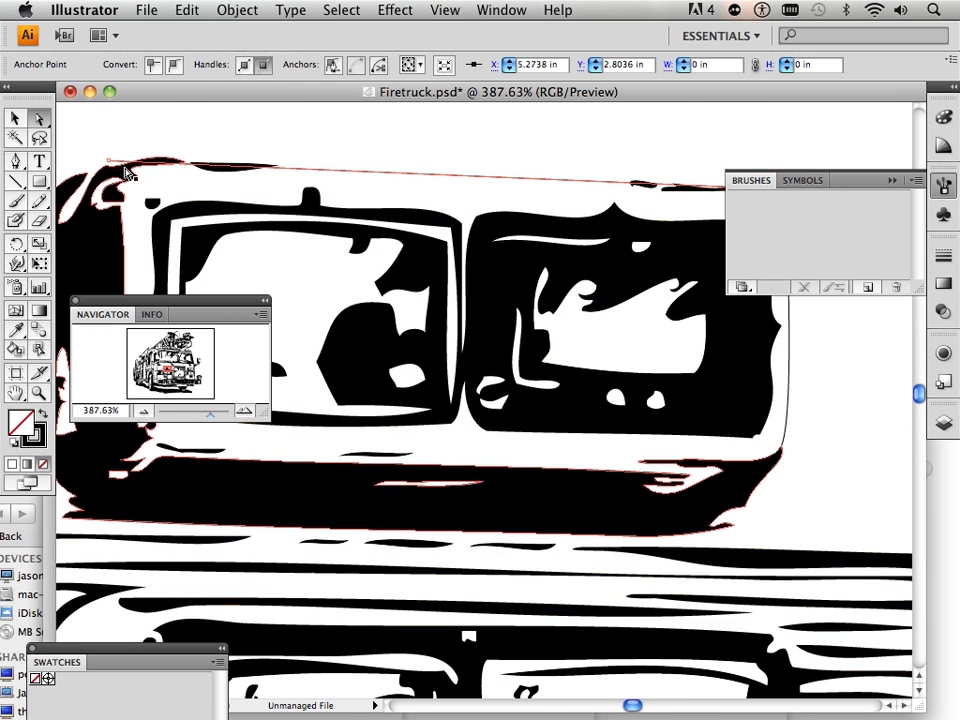
{"action": "left_click_drag", "start_coordinate": [110, 162], "coordinate": [148, 162]}
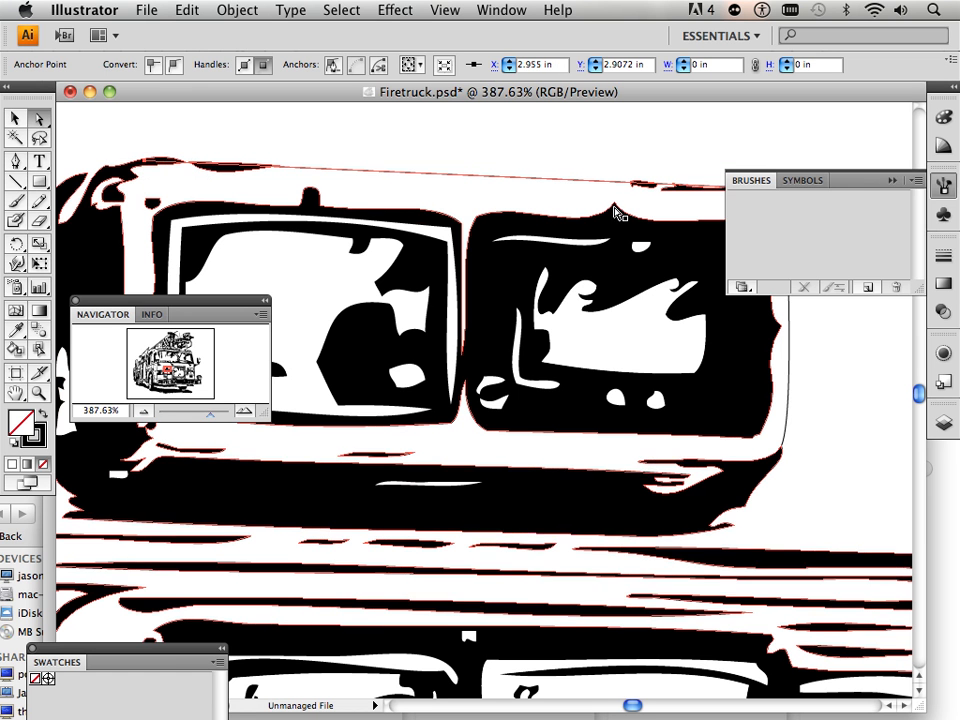
Make the whole top line the active selection and open the Artistic_Ink brush library.
{"action": "left_click", "coordinate": [892, 181]}
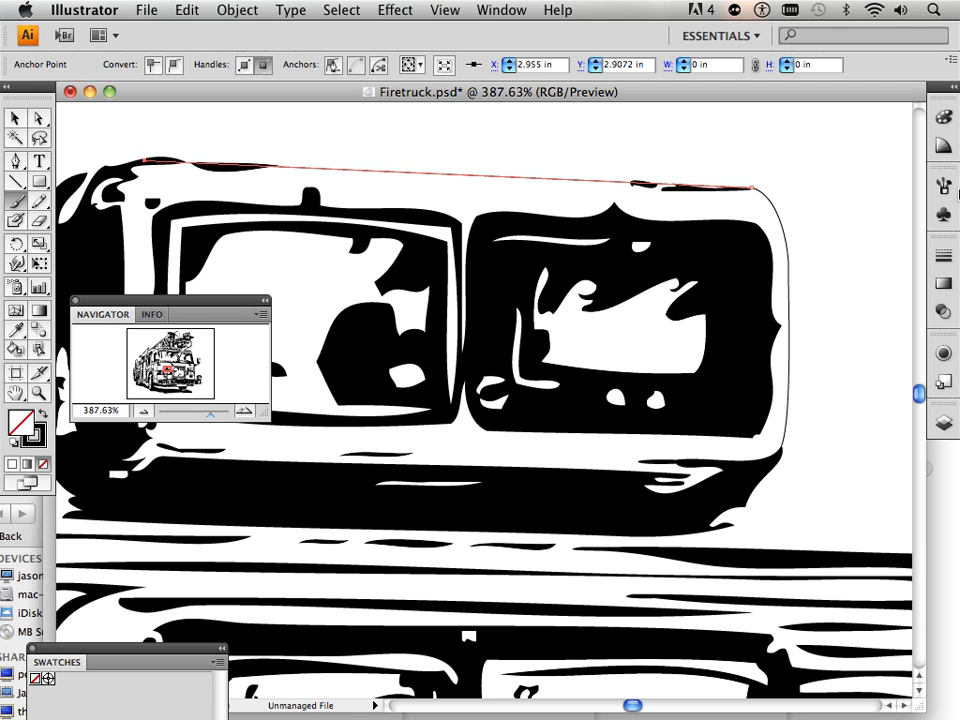
{"action": "left_click", "coordinate": [942, 186]}
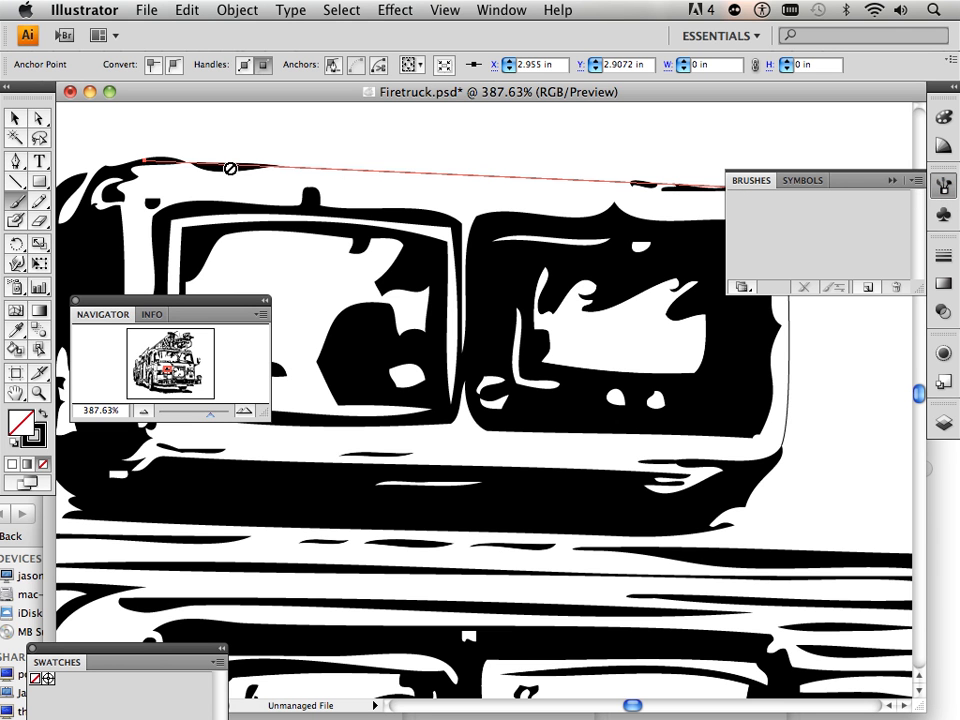
{"action": "left_click", "coordinate": [17, 119]}
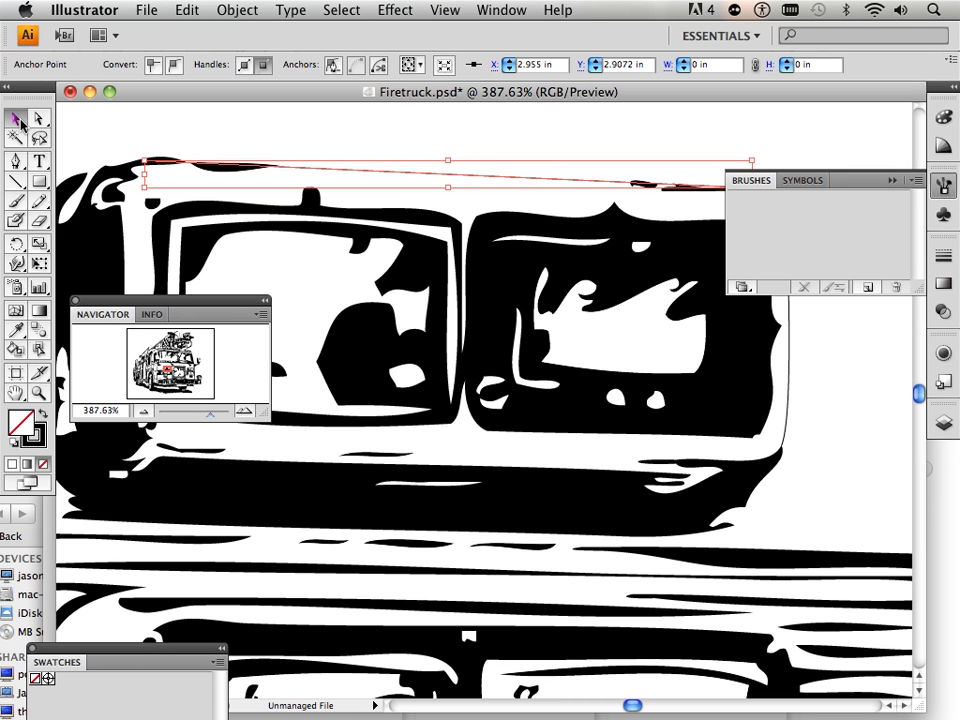
{"action": "left_click", "coordinate": [915, 181]}
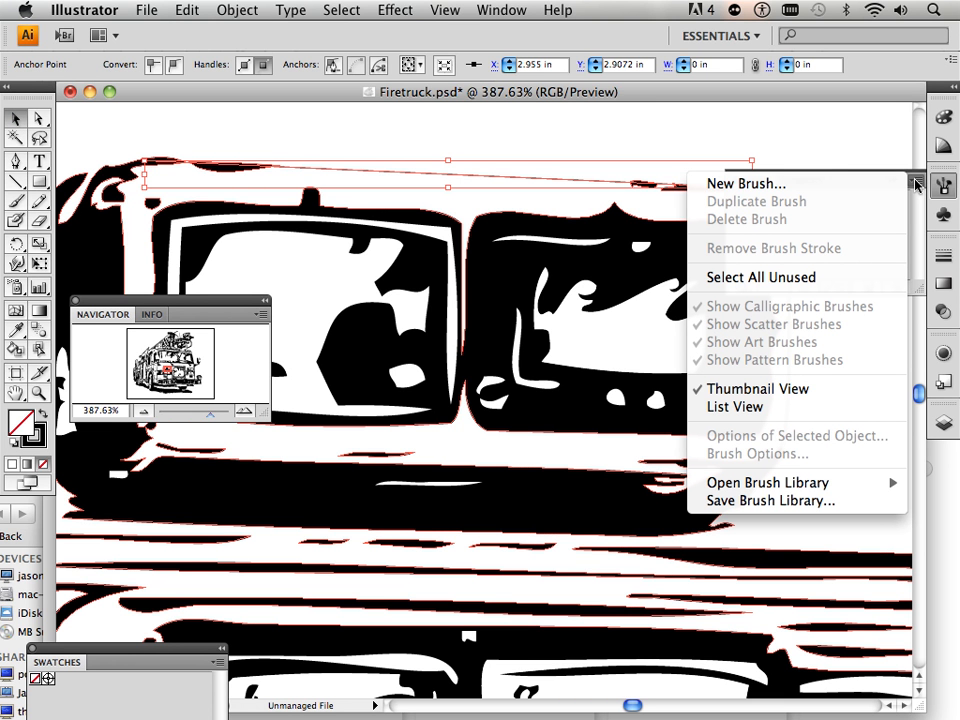
{"action": "mouse_move", "coordinate": [818, 491]}
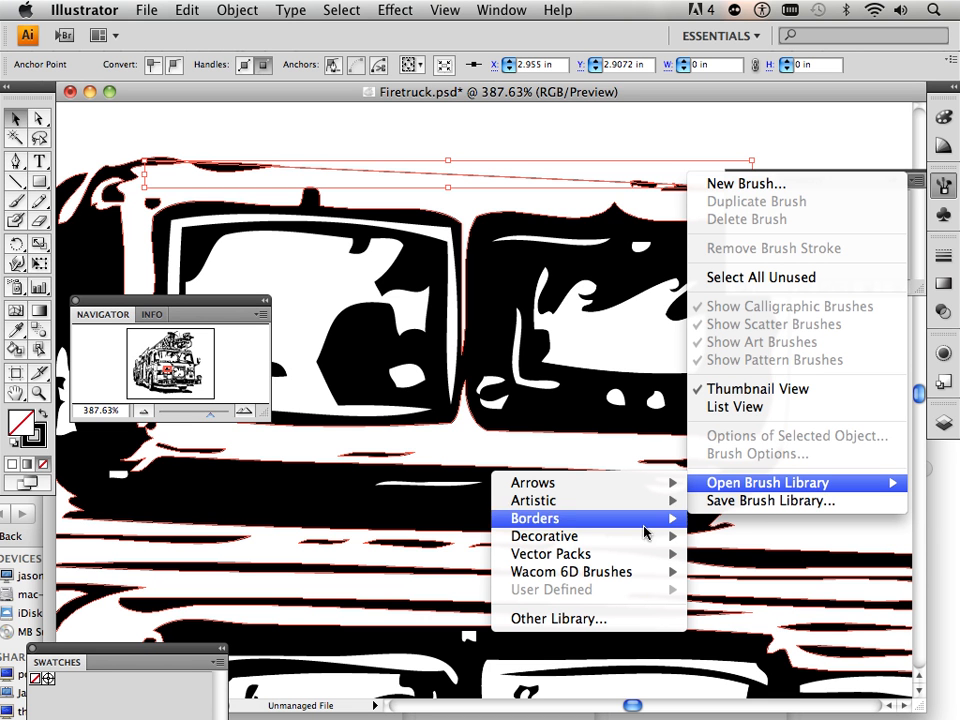
{"action": "mouse_move", "coordinate": [613, 541]}
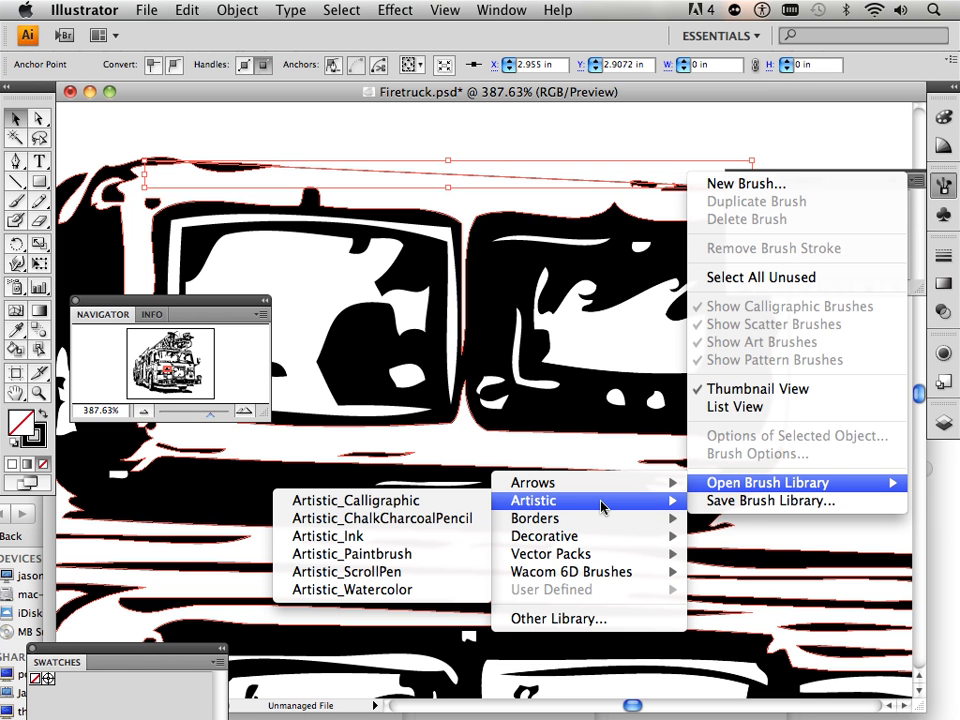
{"action": "left_click", "coordinate": [355, 537]}
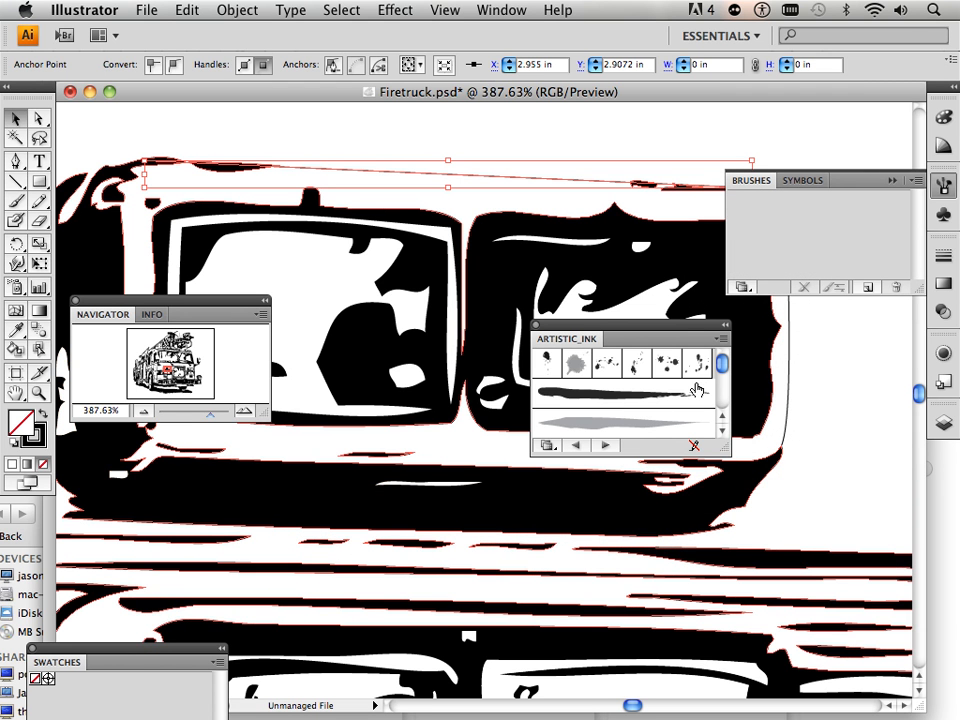
Try the Tapered Stroke ink brush on the headlight housing's top line, then undo it.
{"action": "left_click_drag", "start_coordinate": [720, 365], "coordinate": [719, 400]}
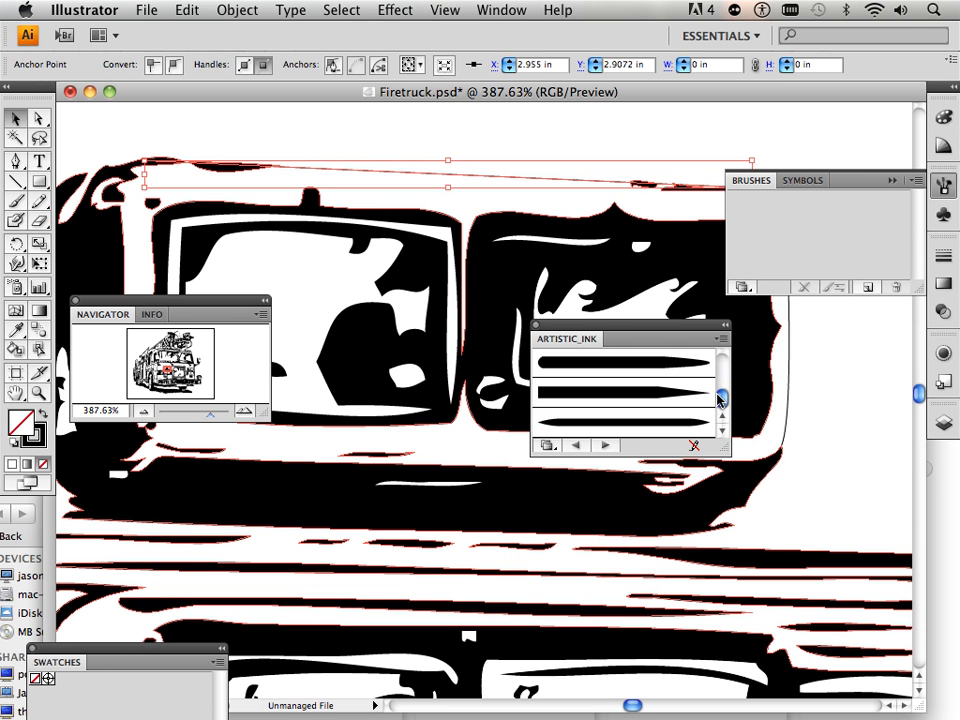
{"action": "left_click", "coordinate": [669, 425]}
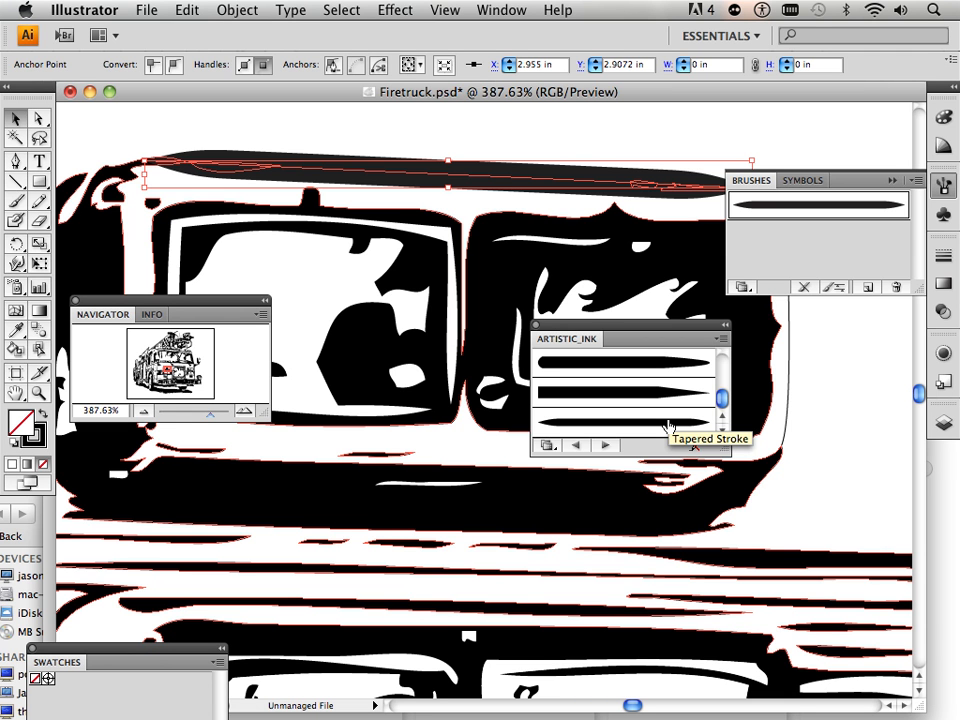
{"action": "key", "text": "super+z"}
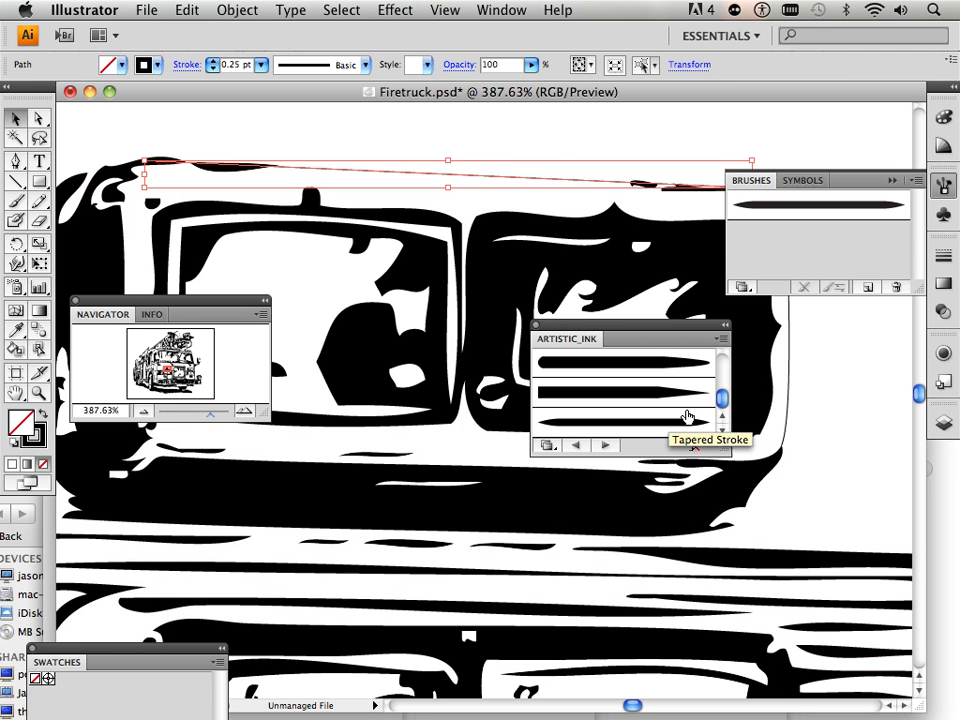
{"action": "left_click_drag", "start_coordinate": [724, 400], "coordinate": [727, 362]}
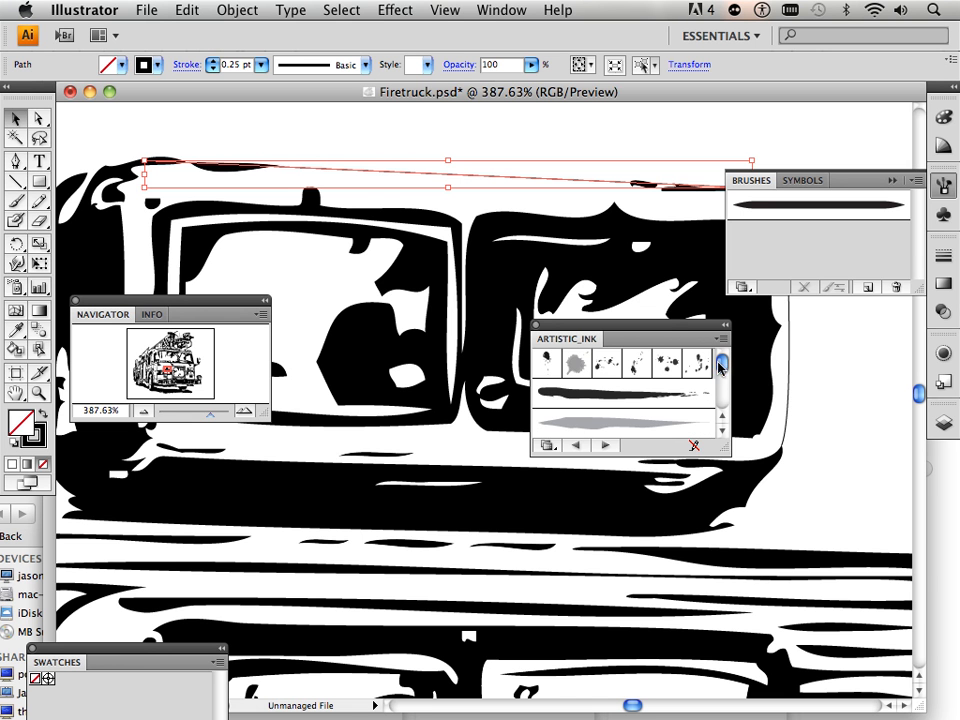
{"action": "left_click", "coordinate": [870, 287]}
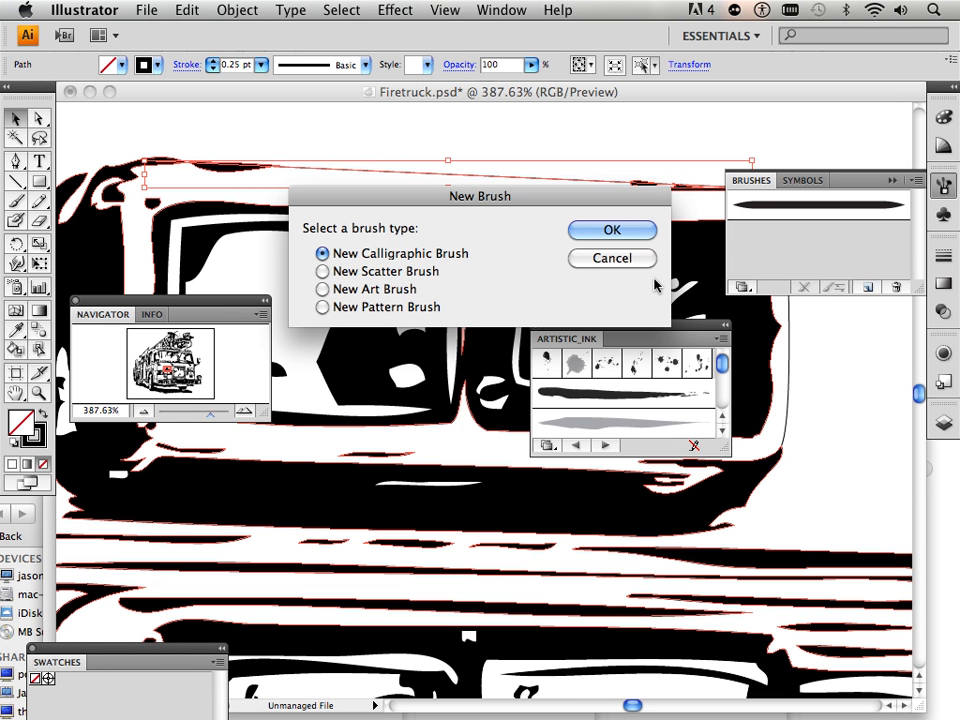
{"action": "left_click", "coordinate": [618, 262]}
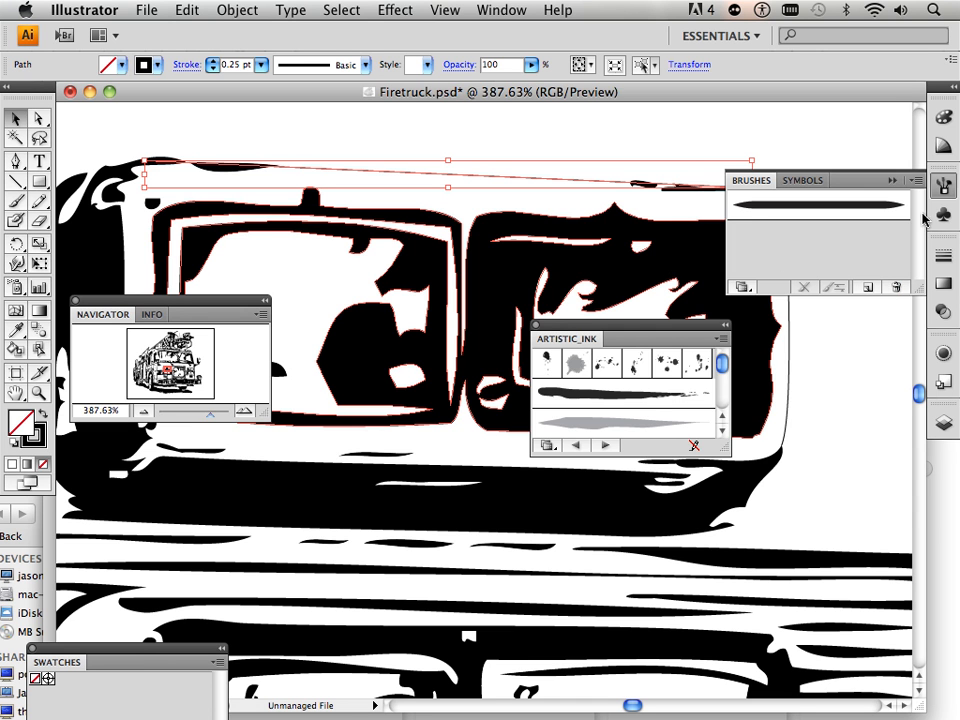
Open the 6d Art Pen Brushes.ai brush library from the Wacom 6D Brushes folder.
{"action": "left_click", "coordinate": [913, 181]}
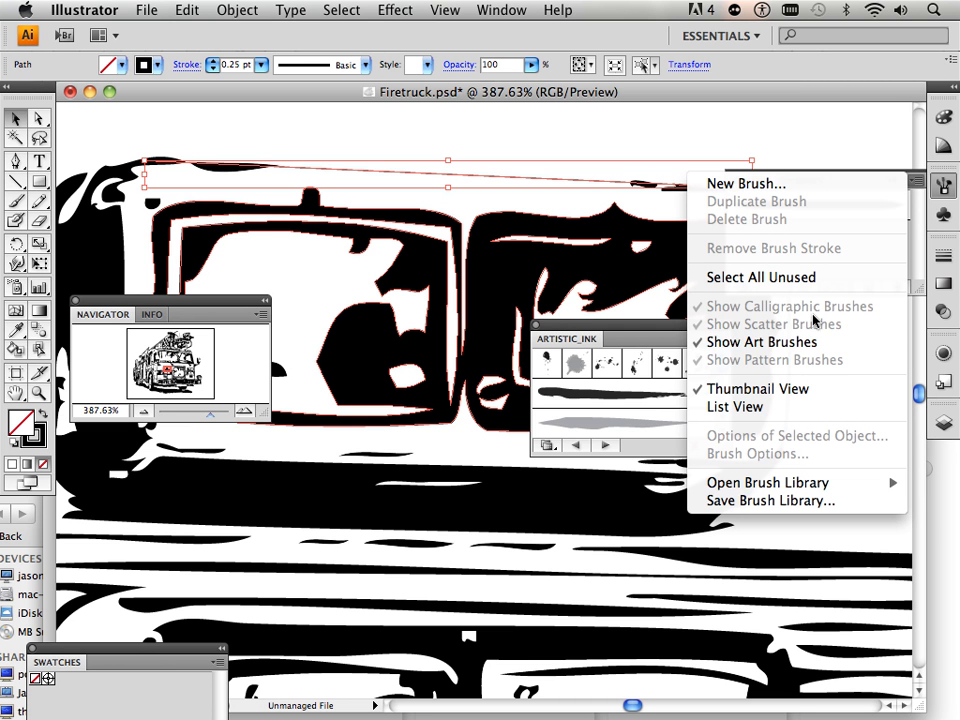
{"action": "mouse_move", "coordinate": [712, 487]}
{"action": "mouse_move", "coordinate": [665, 488]}
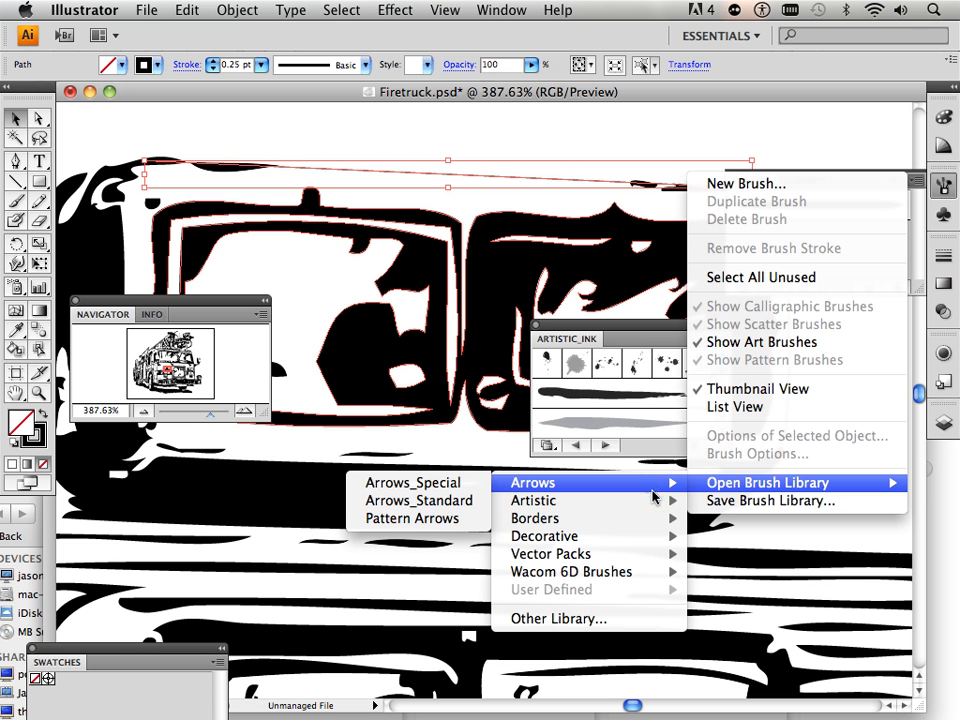
{"action": "mouse_move", "coordinate": [648, 508]}
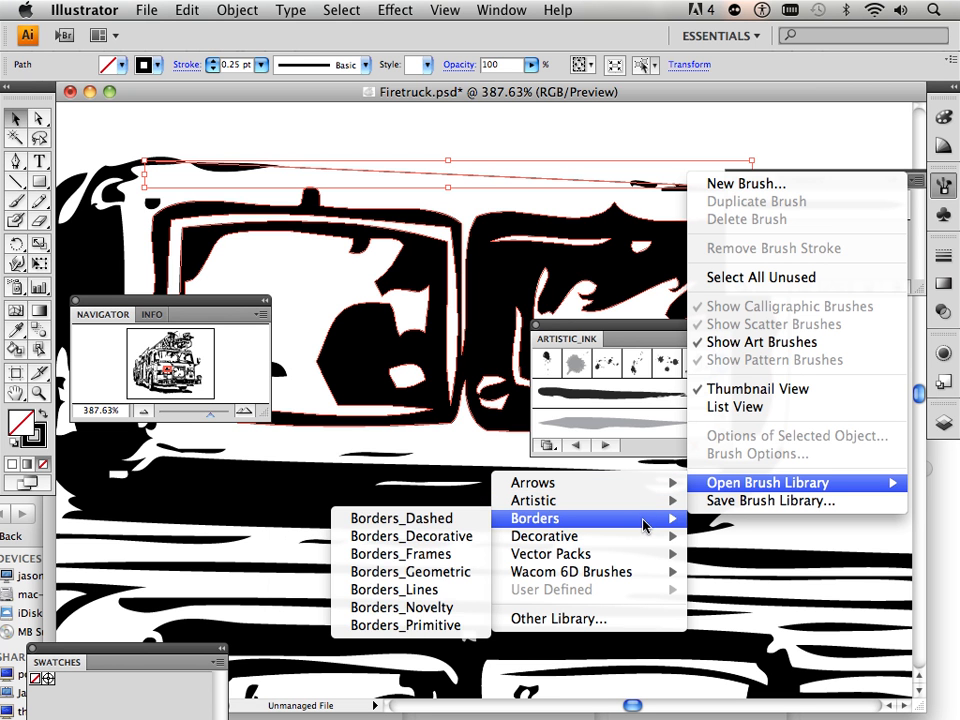
{"action": "left_click", "coordinate": [605, 620]}
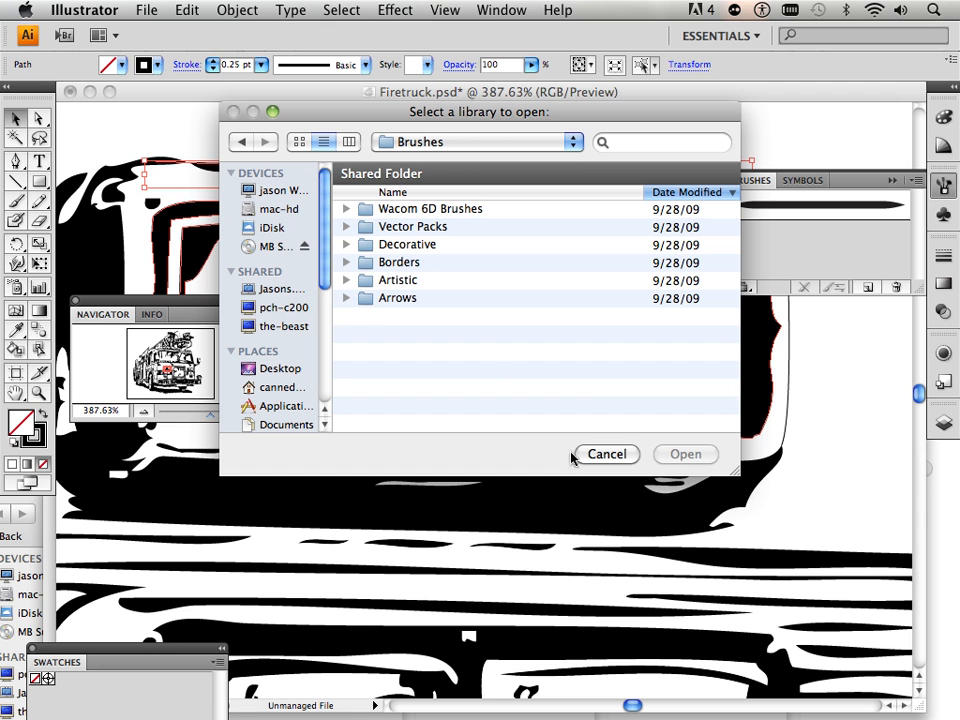
{"action": "left_click", "coordinate": [346, 209]}
{"action": "left_click", "coordinate": [446, 228]}
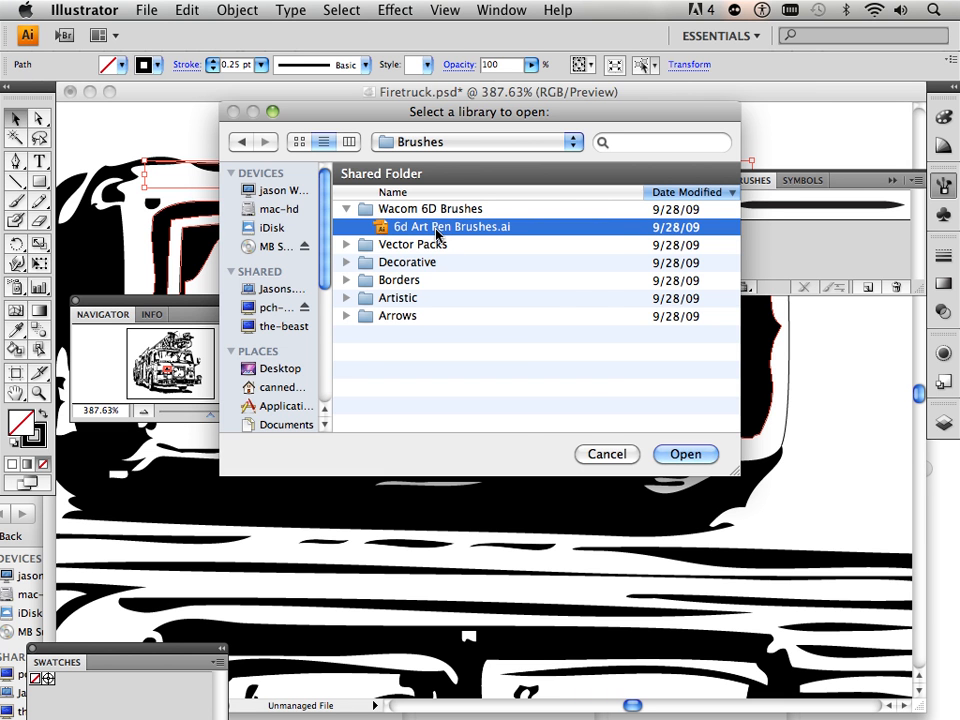
{"action": "double_click", "coordinate": [437, 234]}
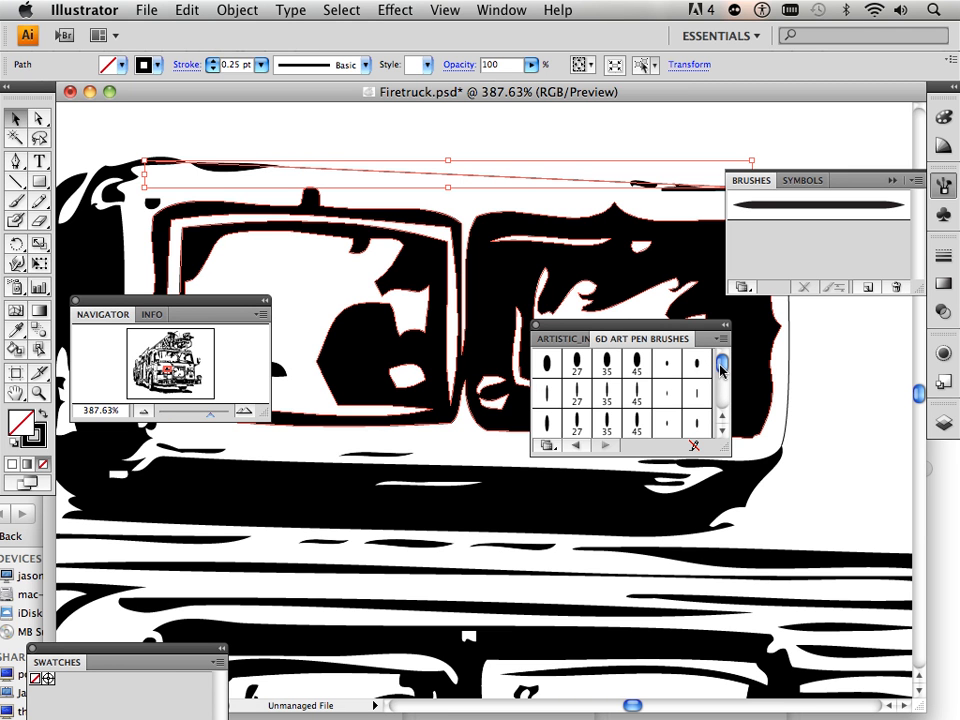
Try several 6d Art Pen brushes on the headlight housing's top line, including medium 9pt, and finish with light 5pt.
{"action": "mouse_move", "coordinate": [721, 369]}
{"action": "left_mouse_down"}
{"action": "mouse_move", "coordinate": [723, 392]}
{"action": "mouse_move", "coordinate": [722, 352]}
{"action": "left_mouse_up"}
{"action": "left_click", "coordinate": [665, 368]}
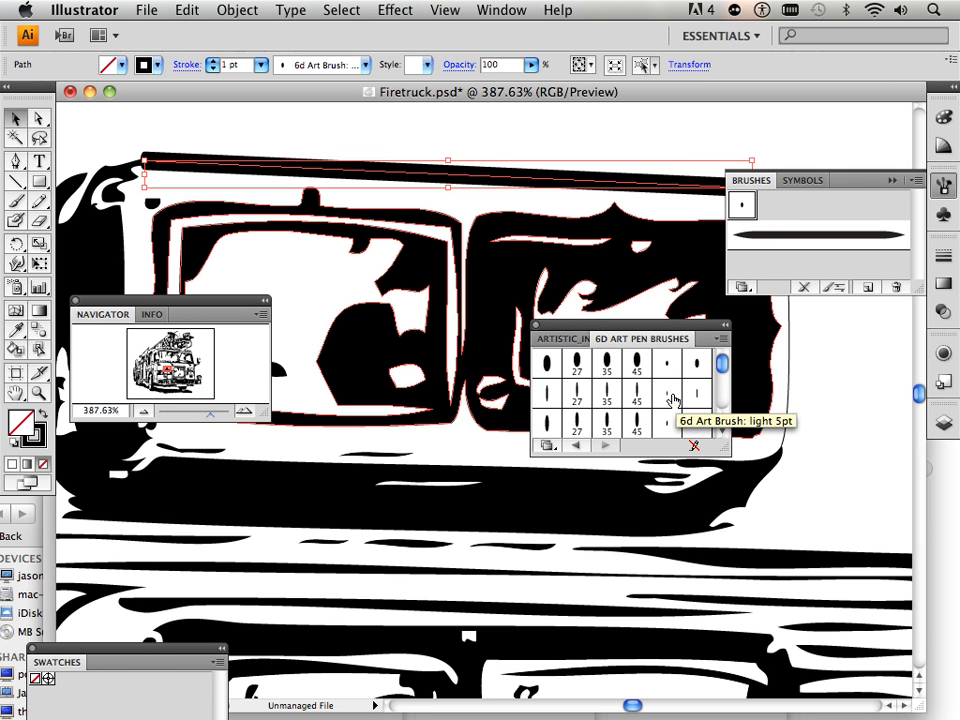
{"action": "left_click", "coordinate": [696, 372]}
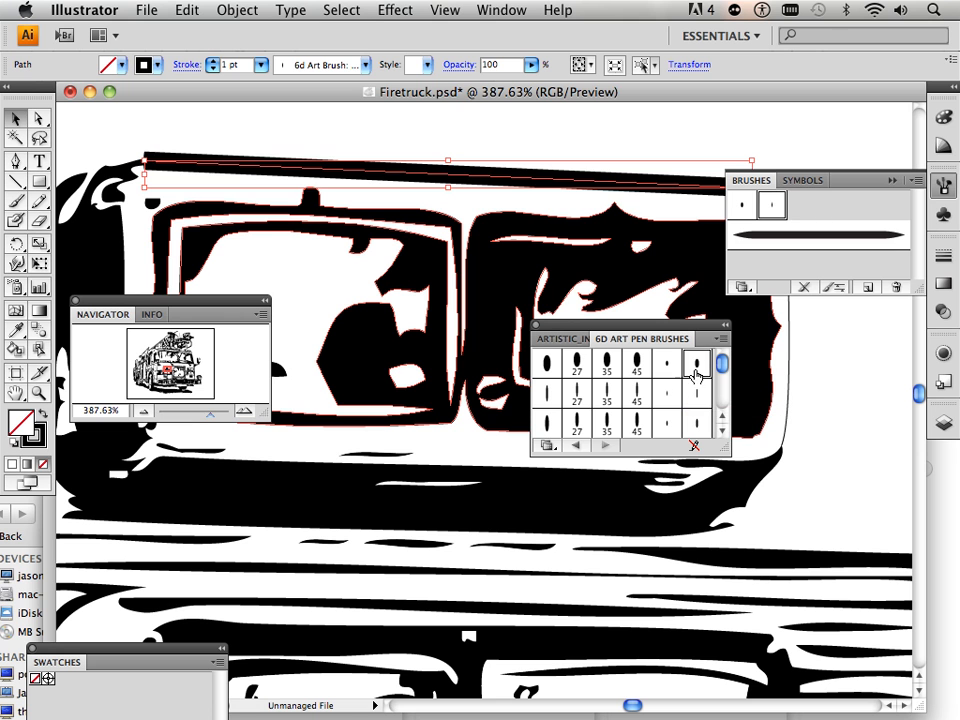
{"action": "left_click", "coordinate": [697, 395]}
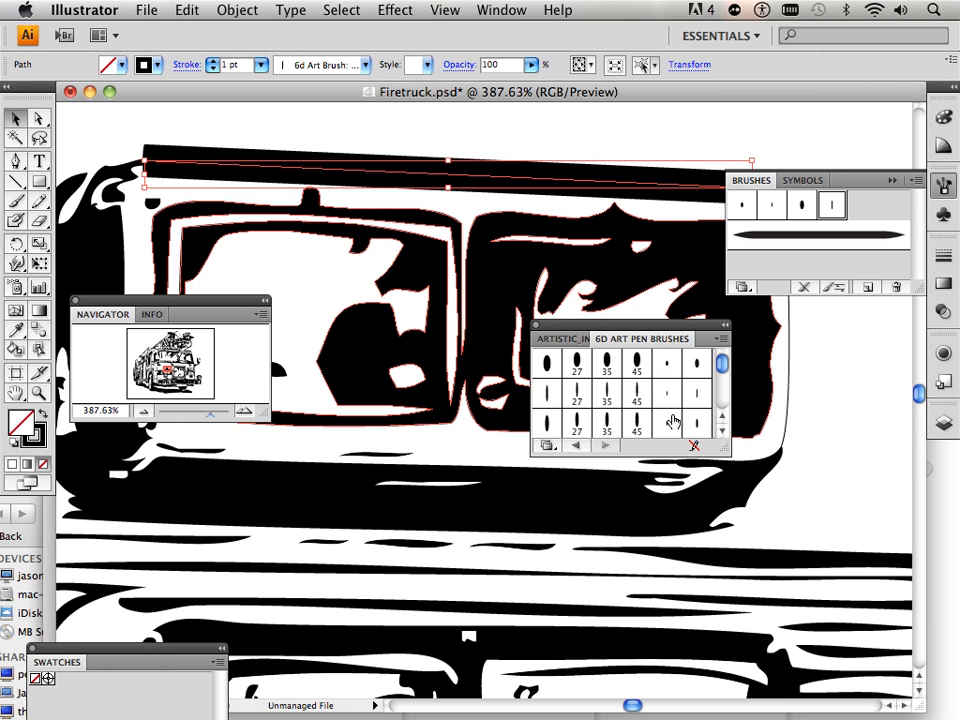
{"action": "left_click", "coordinate": [672, 422]}
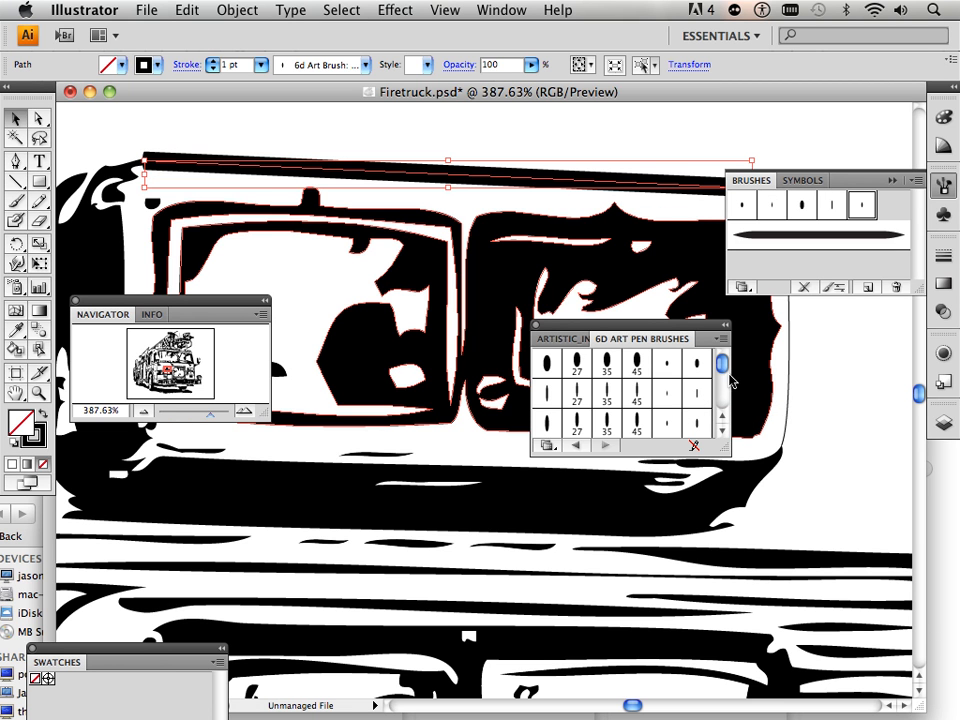
{"action": "left_click_drag", "start_coordinate": [717, 365], "coordinate": [722, 371]}
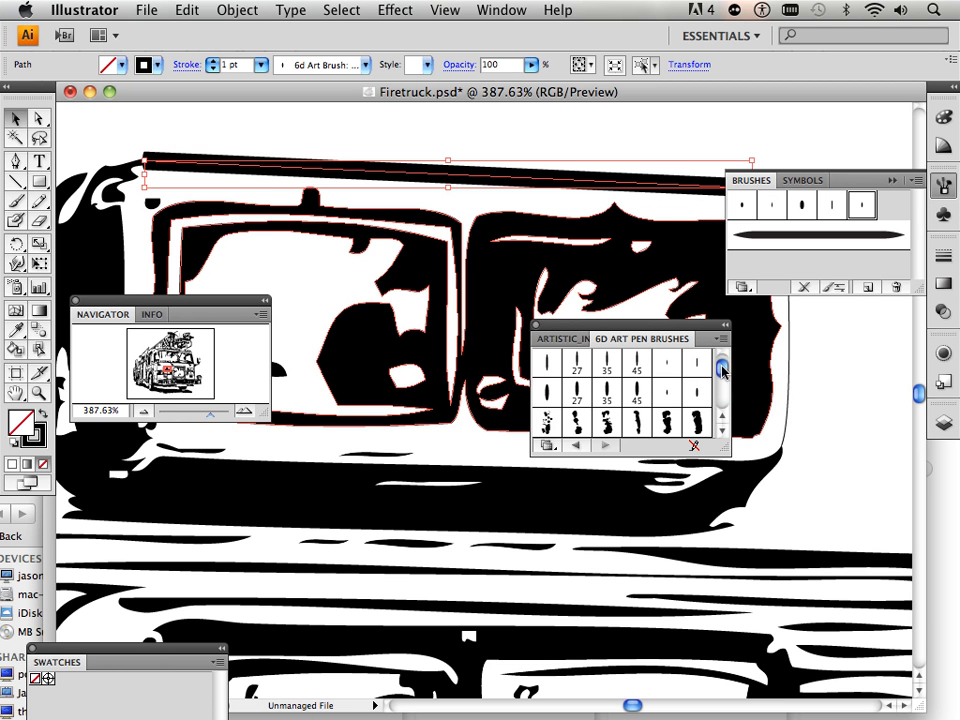
{"action": "left_click", "coordinate": [558, 396]}
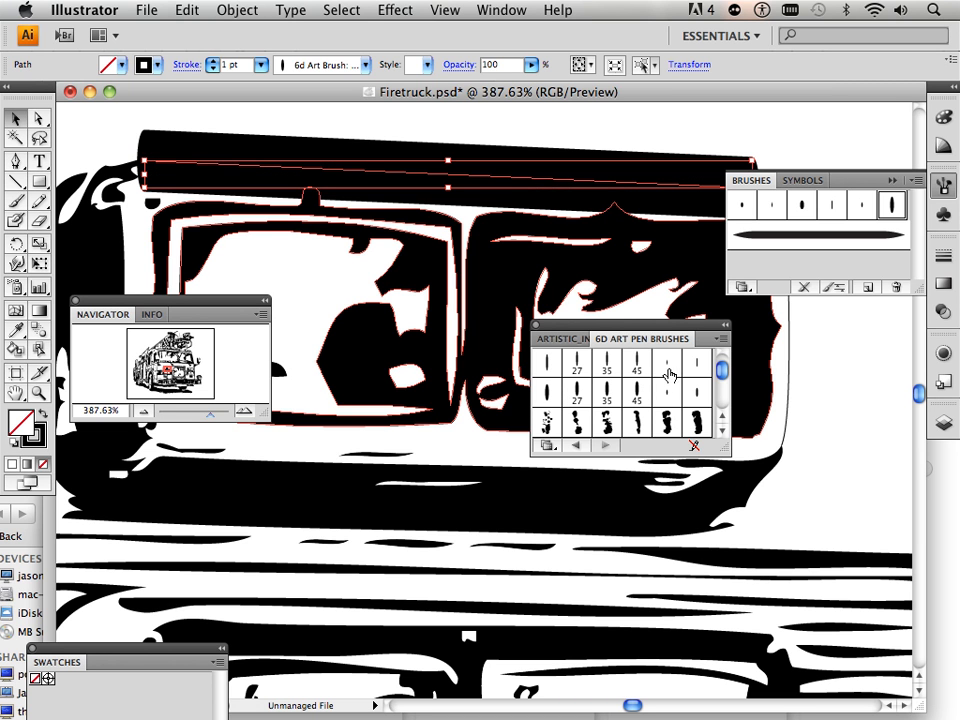
{"action": "left_click", "coordinate": [669, 373]}
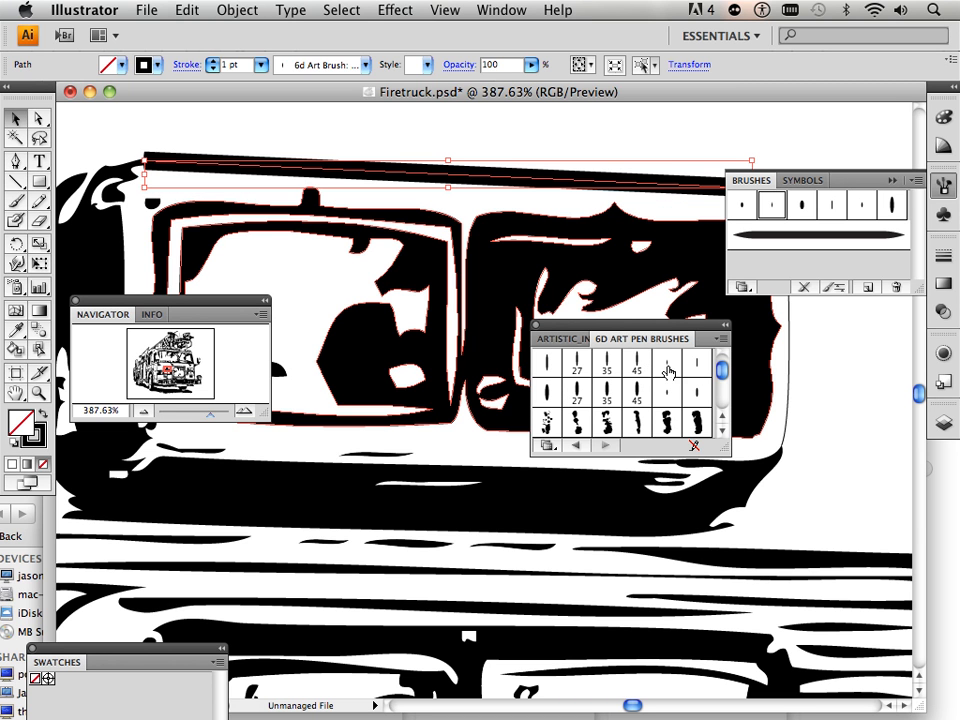
{"action": "left_click", "coordinate": [678, 373]}
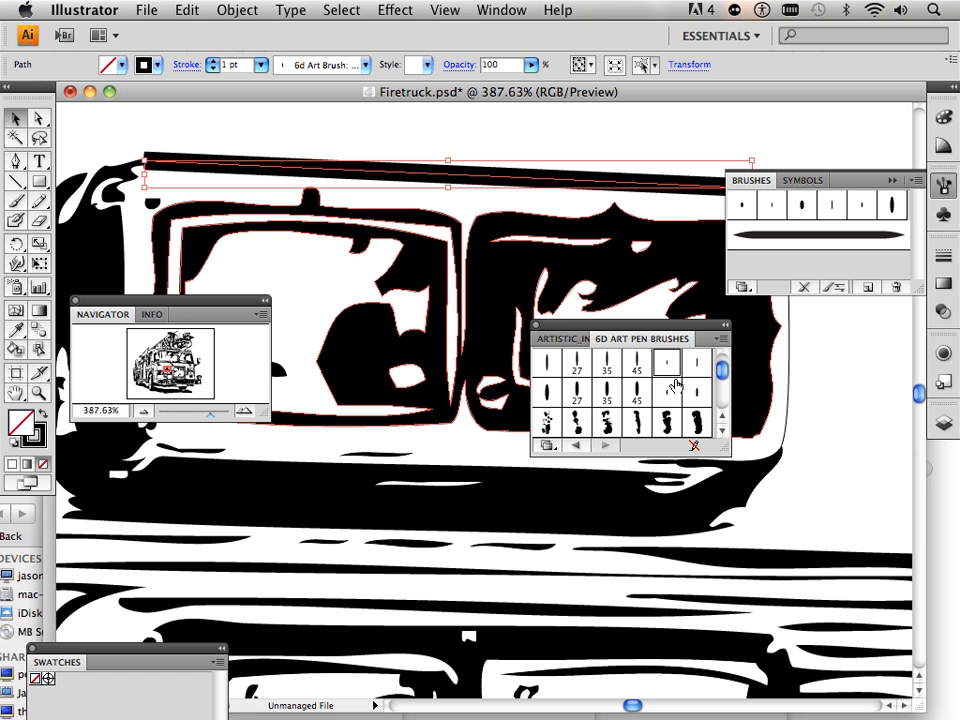
{"action": "left_click", "coordinate": [690, 396]}
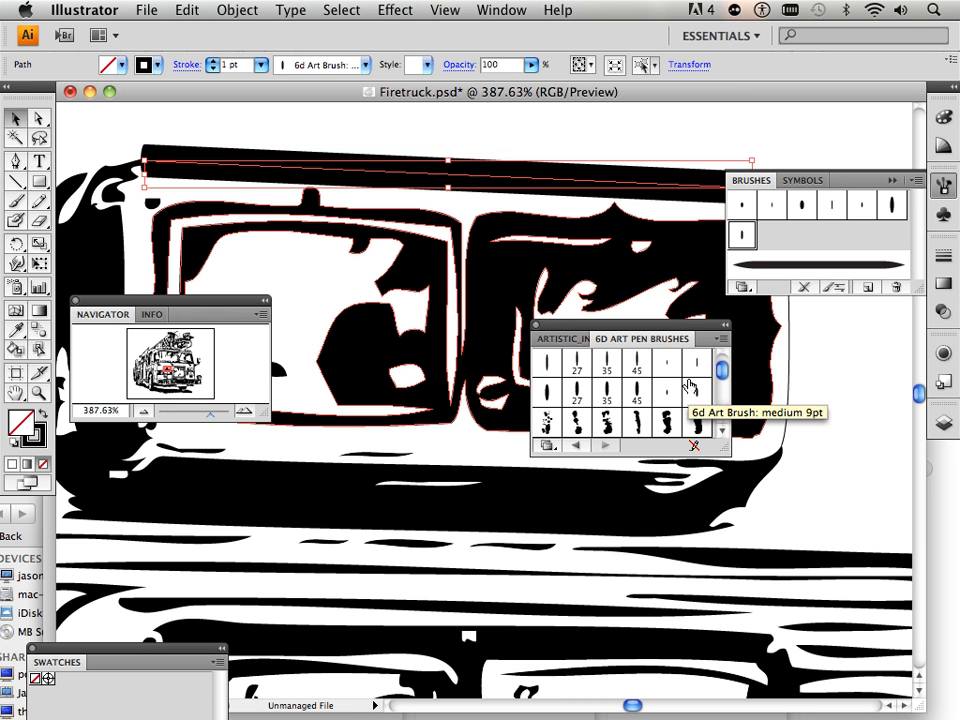
{"action": "left_click", "coordinate": [663, 371]}
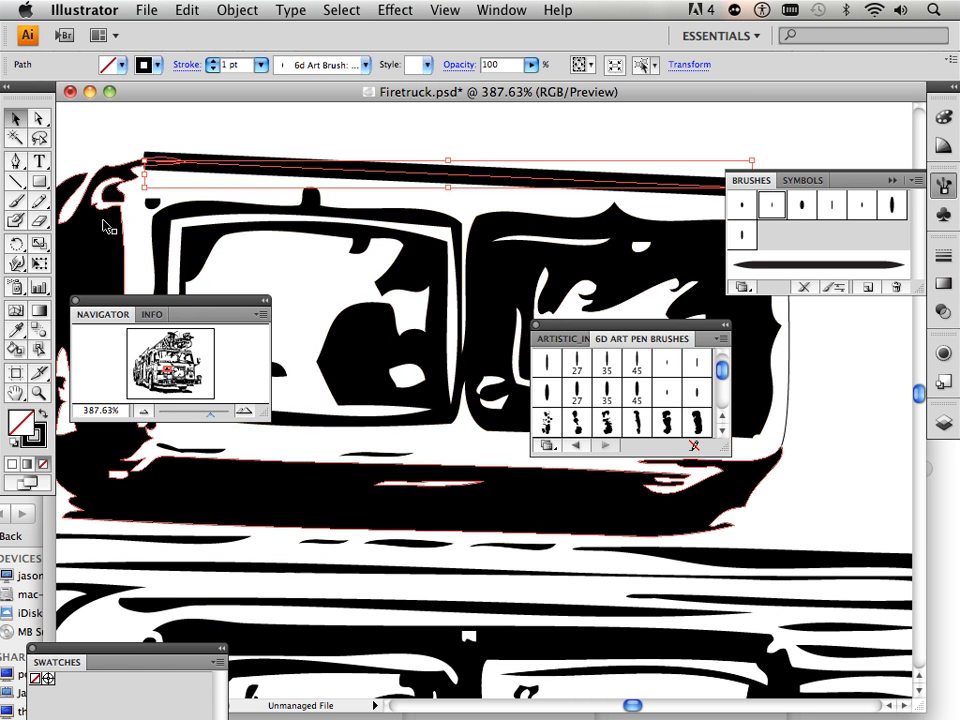
Draw a tiny upright ellipse in the blank area above the grille and give it a black fill with no stroke.
{"action": "left_click", "coordinate": [40, 182]}
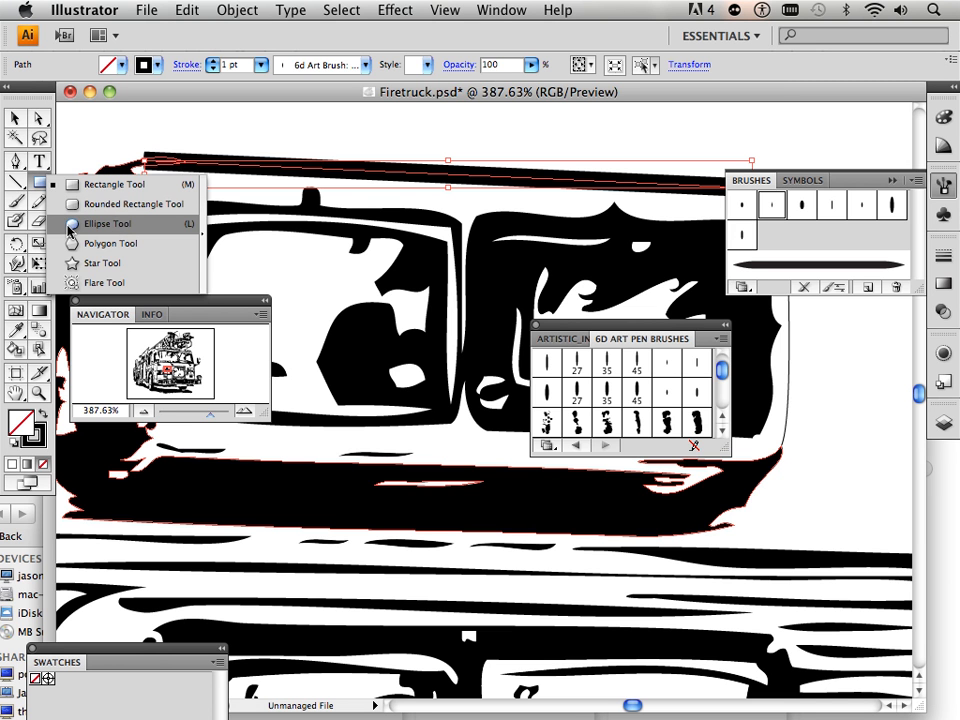
{"action": "left_click", "coordinate": [69, 224]}
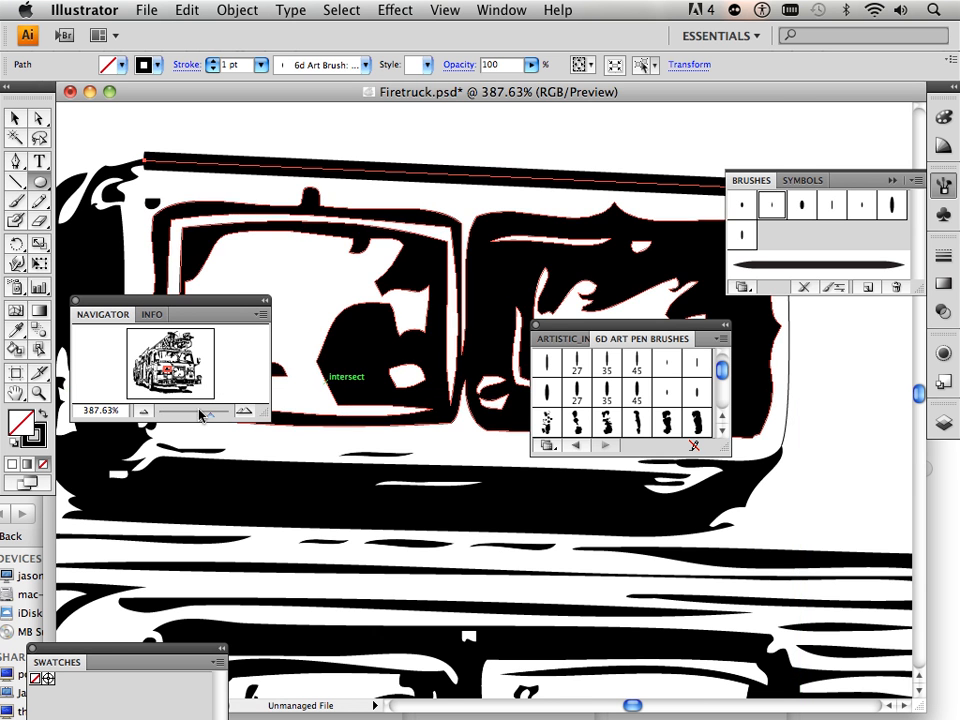
{"action": "left_click_drag", "start_coordinate": [199, 414], "coordinate": [218, 419]}
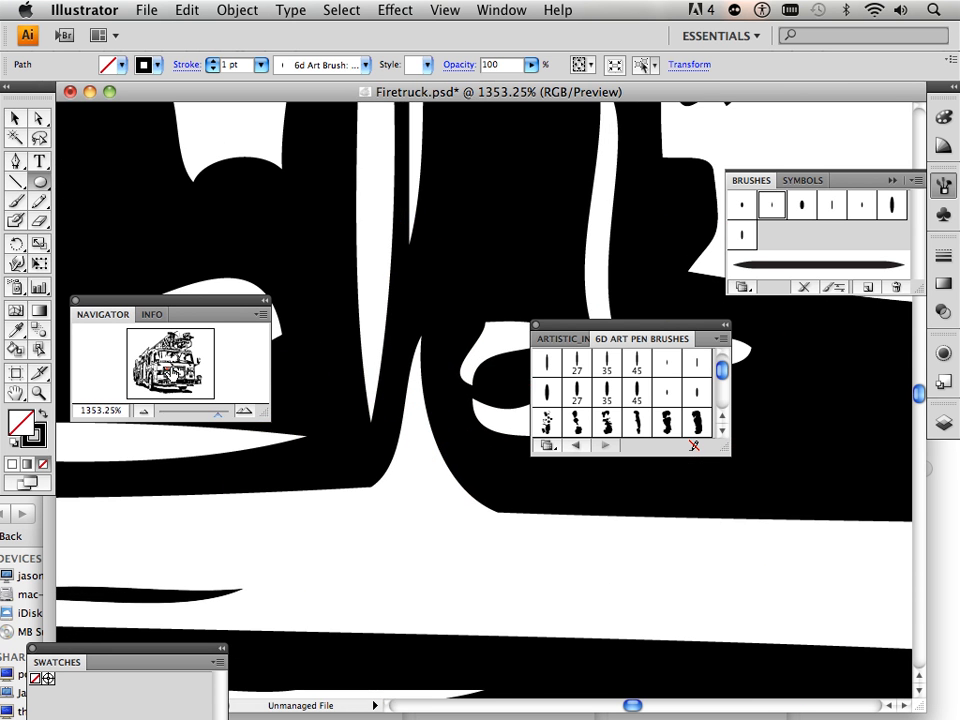
{"action": "left_click_drag", "start_coordinate": [172, 374], "coordinate": [193, 356]}
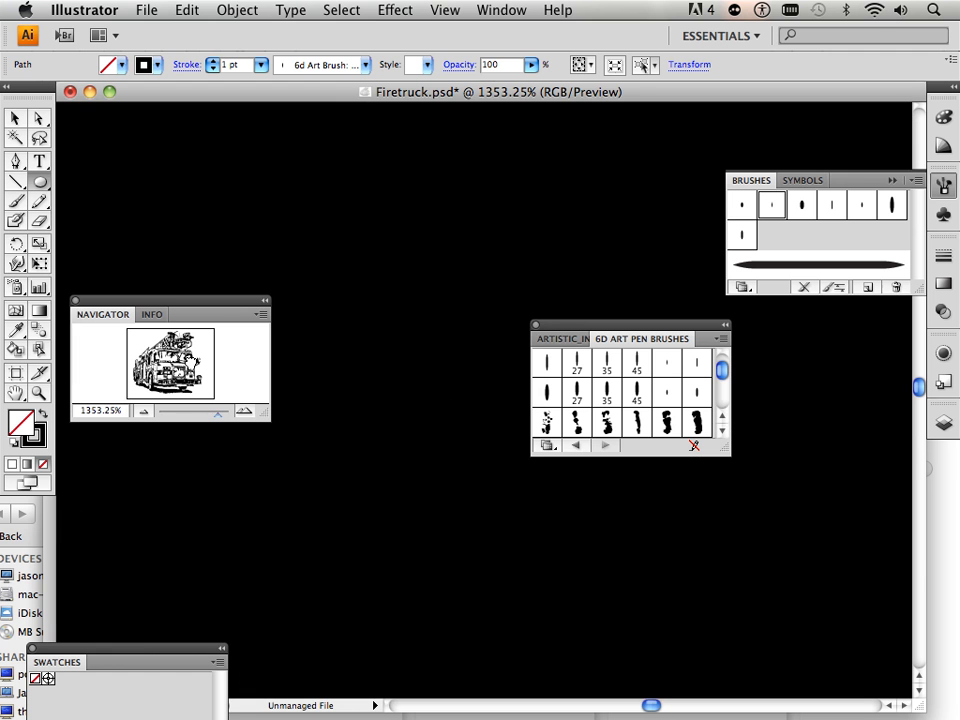
{"action": "left_click", "coordinate": [210, 418]}
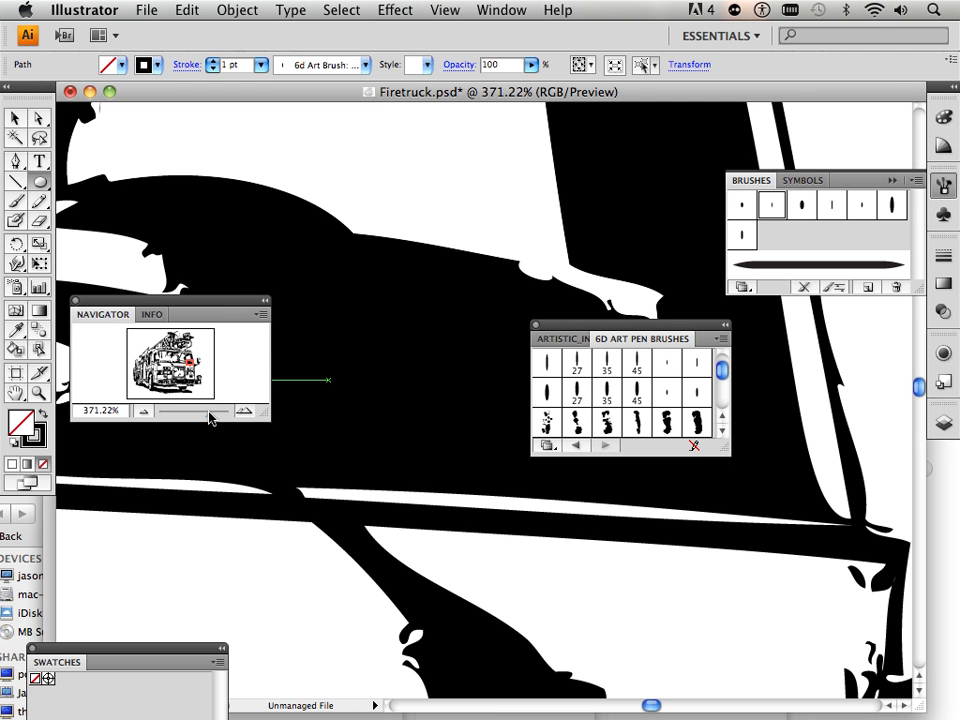
{"action": "left_click_drag", "start_coordinate": [189, 361], "coordinate": [171, 368]}
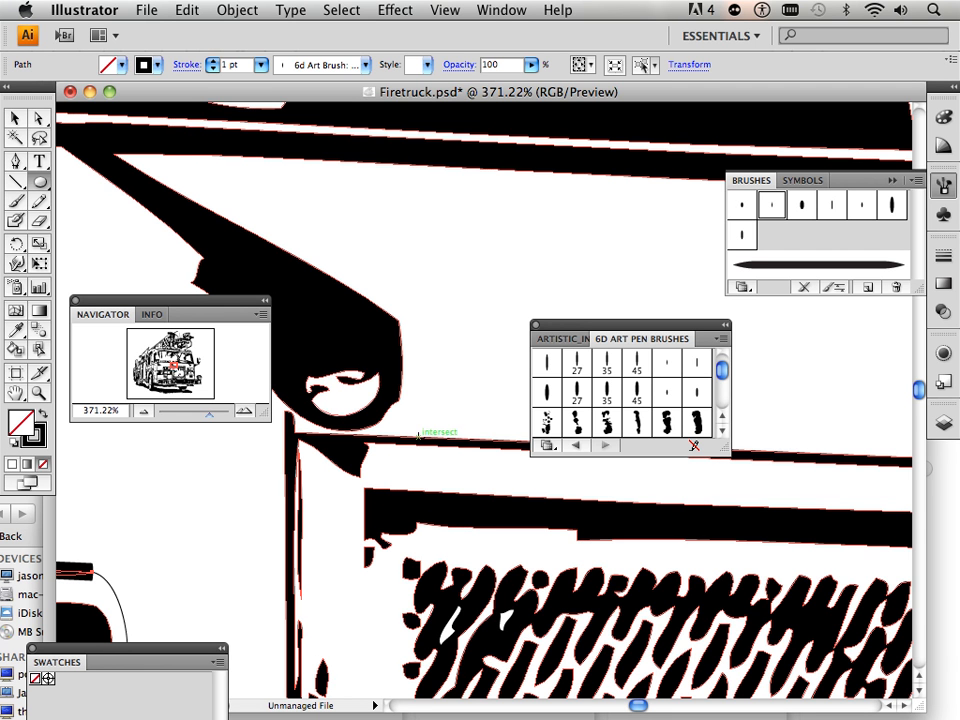
{"action": "left_click_drag", "start_coordinate": [424, 406], "coordinate": [431, 415]}
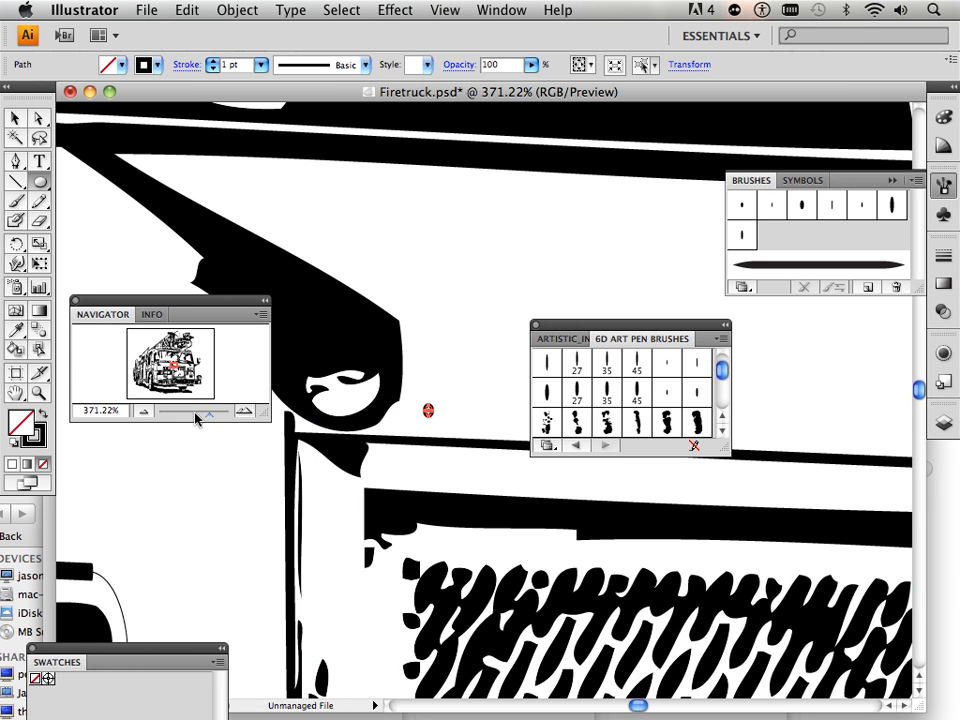
{"action": "left_click_drag", "start_coordinate": [205, 418], "coordinate": [215, 421]}
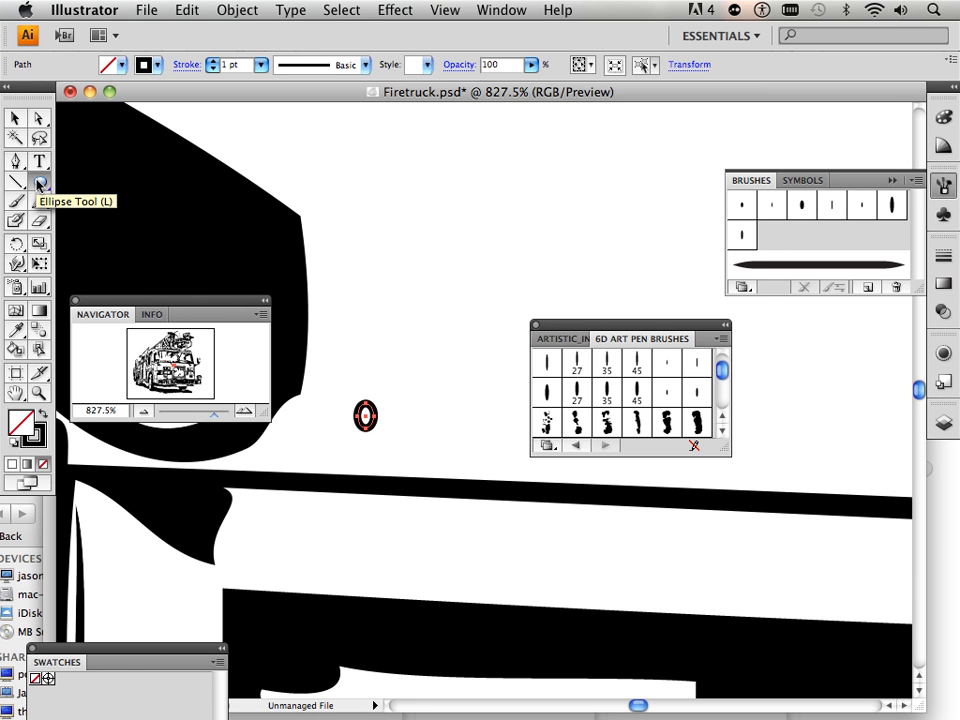
{"action": "left_click", "coordinate": [43, 413]}
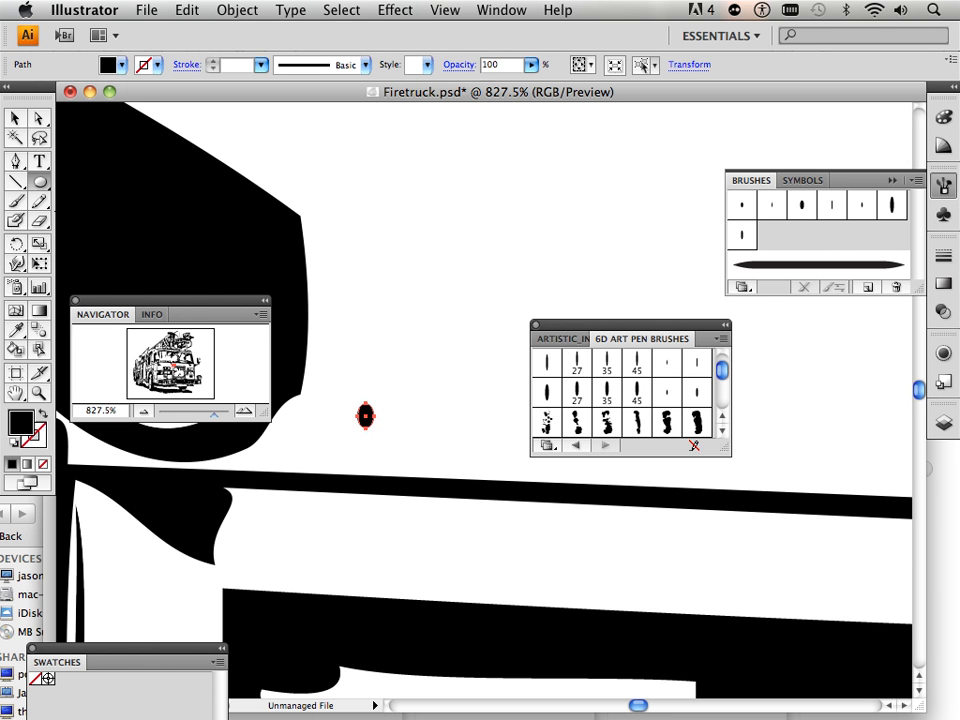
Create a new art brush from the black ellipse, keeping the default 100% width, downward direction and no colorization.
{"action": "left_click", "coordinate": [16, 118]}
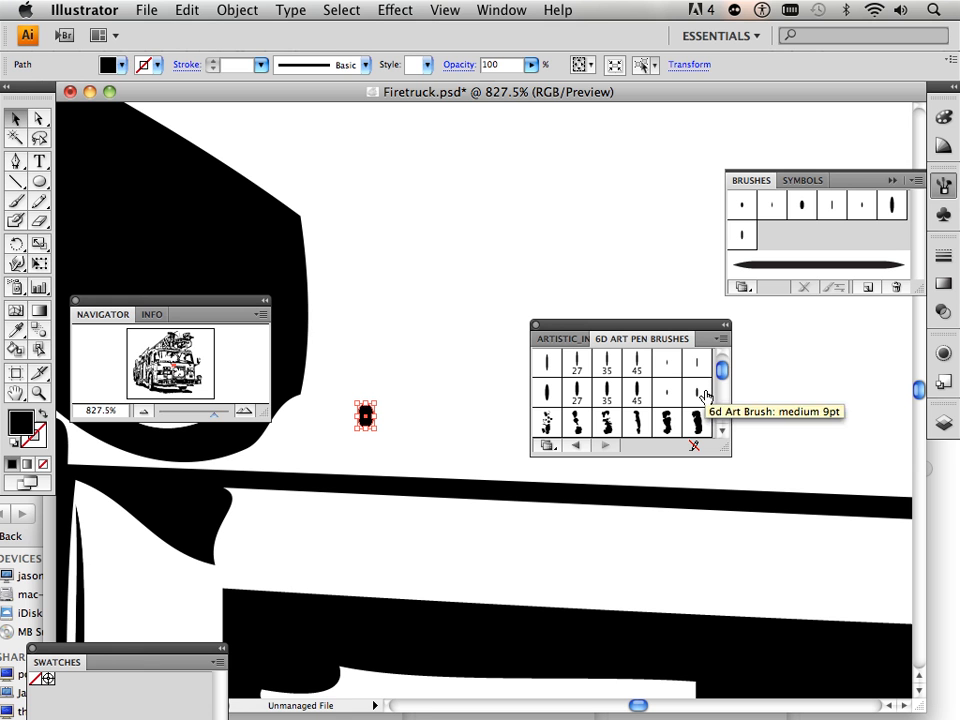
{"action": "left_click_drag", "start_coordinate": [722, 372], "coordinate": [723, 415]}
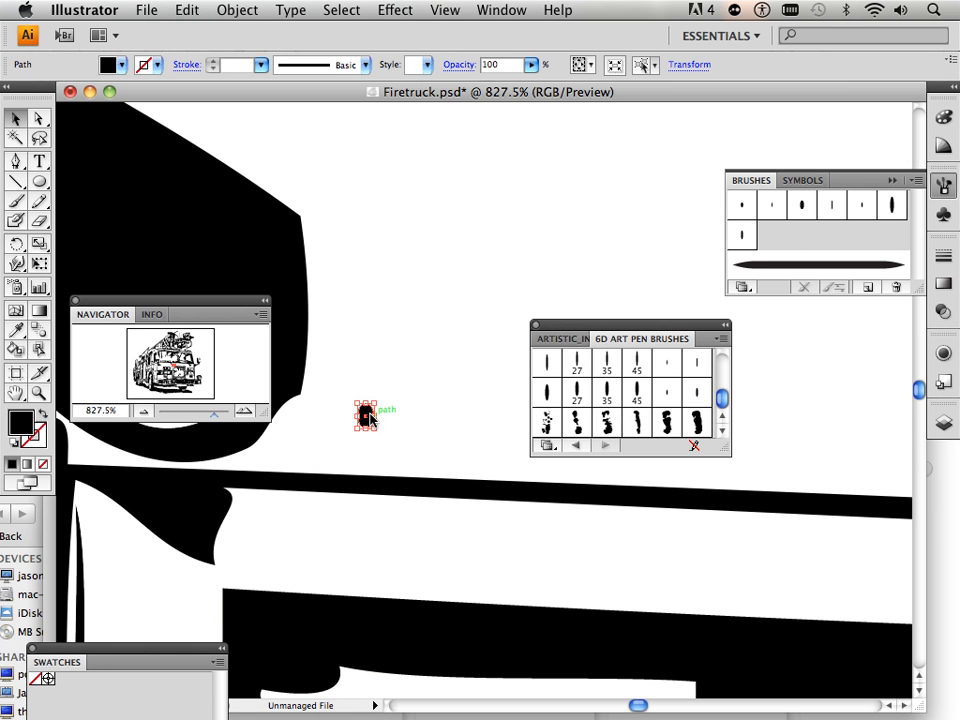
{"action": "left_click_drag", "start_coordinate": [368, 418], "coordinate": [772, 252]}
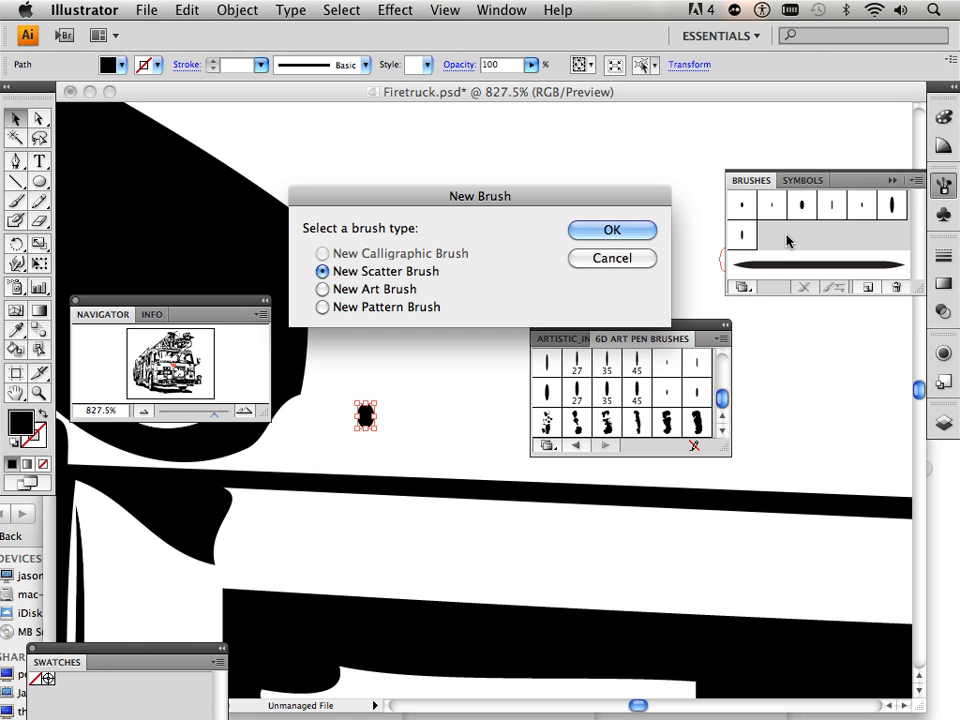
{"action": "left_click", "coordinate": [324, 290]}
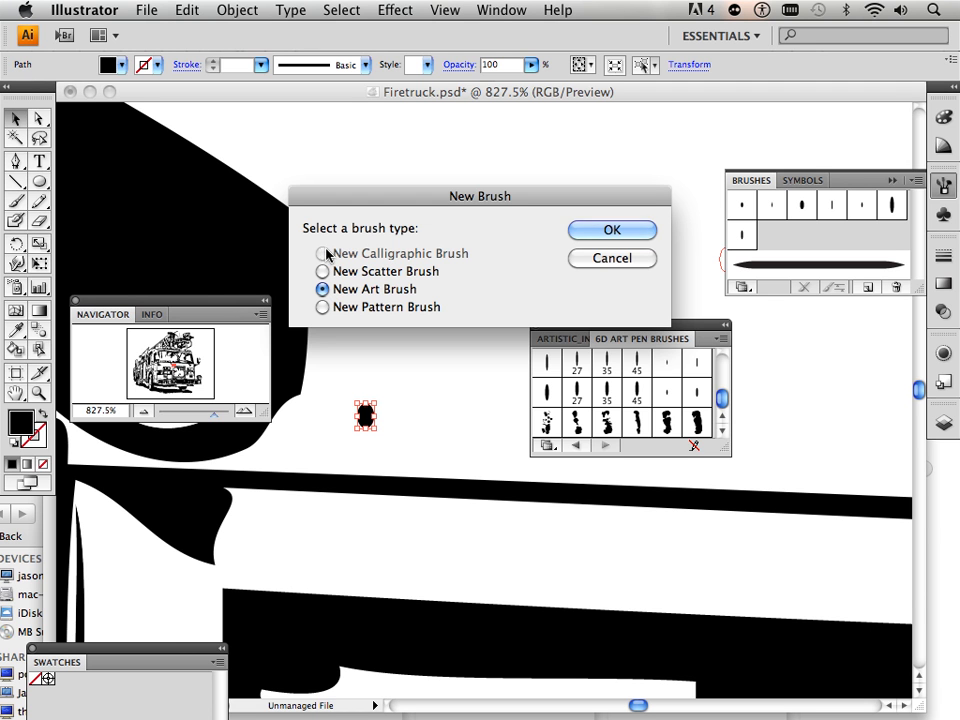
{"action": "left_click", "coordinate": [652, 231]}
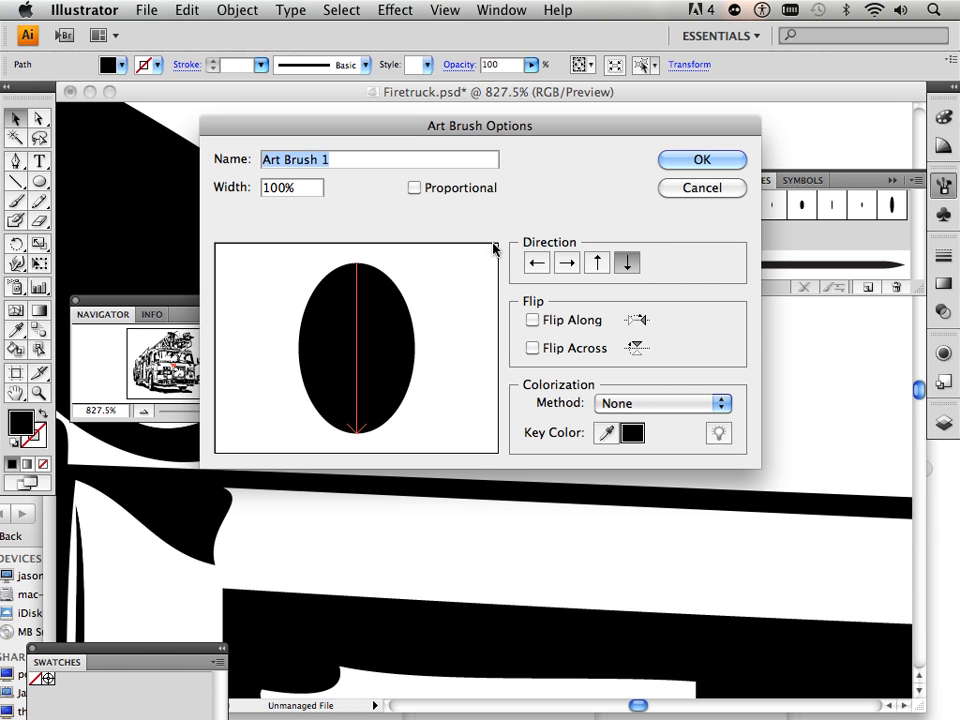
{"action": "left_click", "coordinate": [684, 160]}
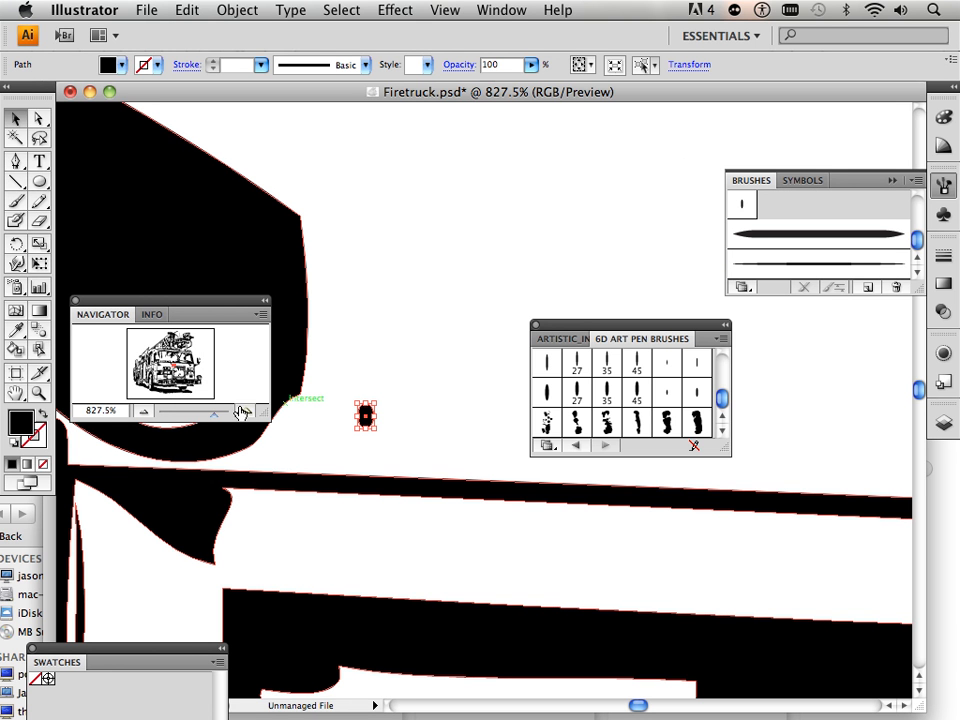
Apply the thin tapered art brush to the headlight housing's top line.
{"action": "left_click_drag", "start_coordinate": [213, 411], "coordinate": [197, 416]}
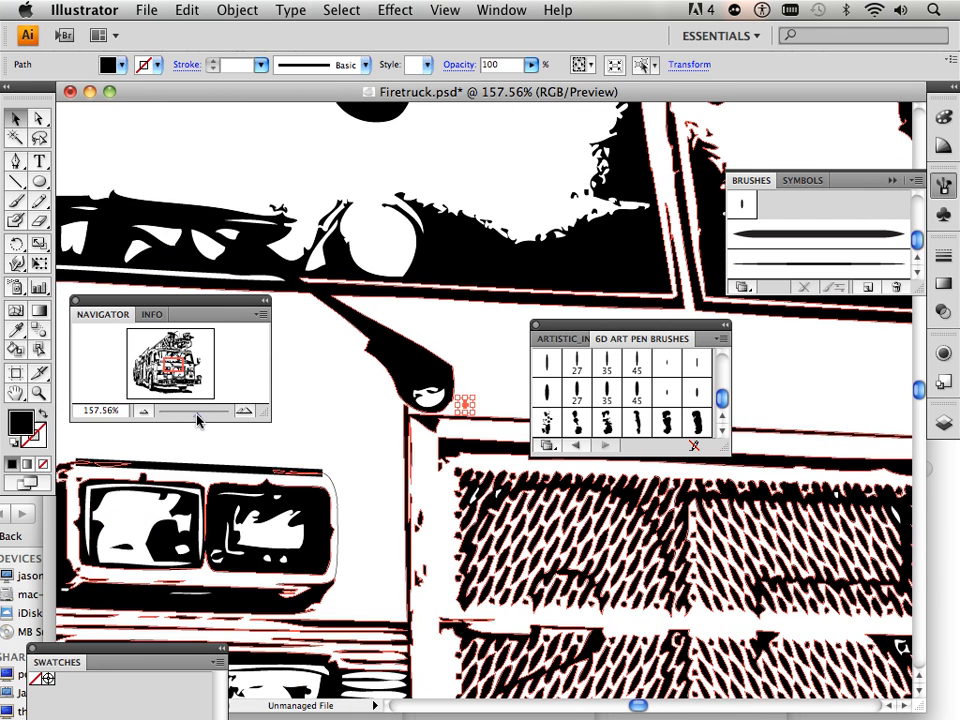
{"action": "left_click", "coordinate": [262, 471]}
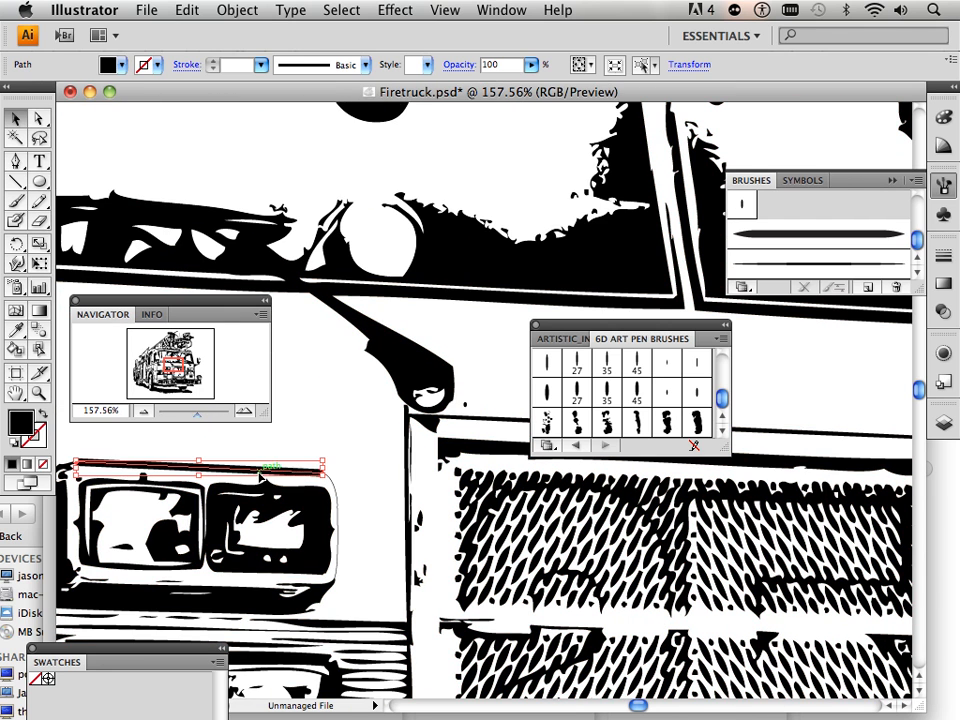
{"action": "left_click", "coordinate": [743, 209]}
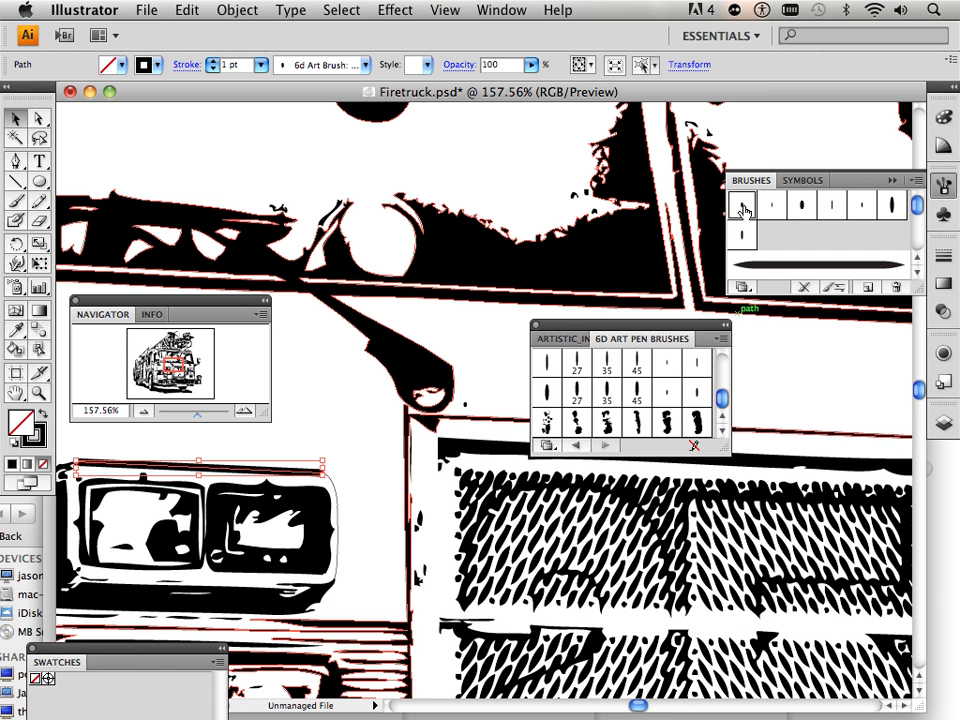
{"action": "left_click_drag", "start_coordinate": [917, 210], "coordinate": [919, 250]}
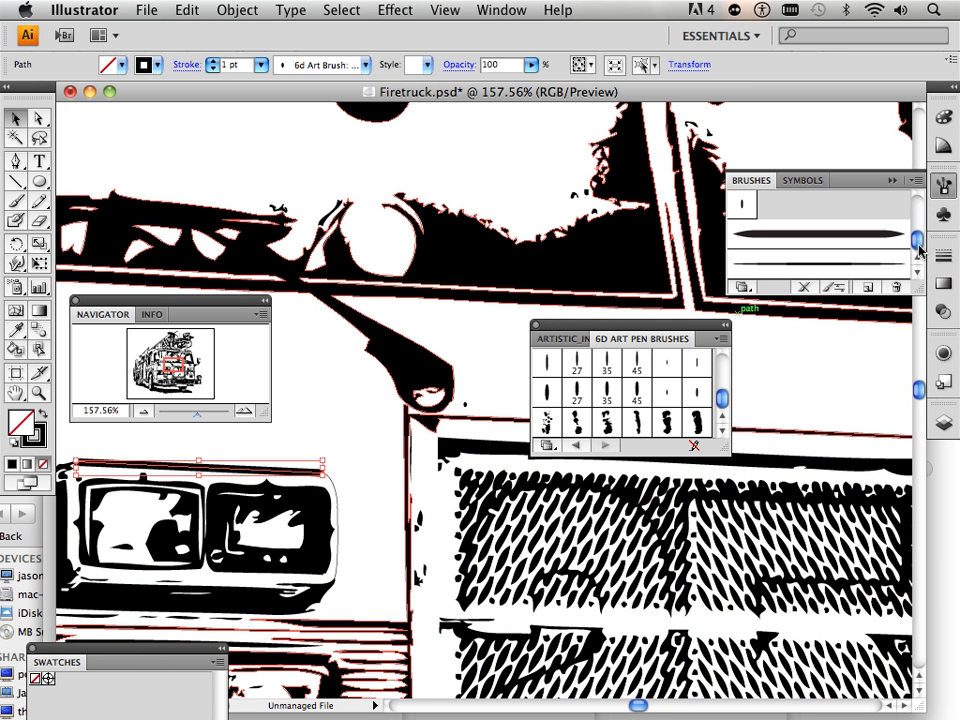
{"action": "left_click", "coordinate": [866, 268]}
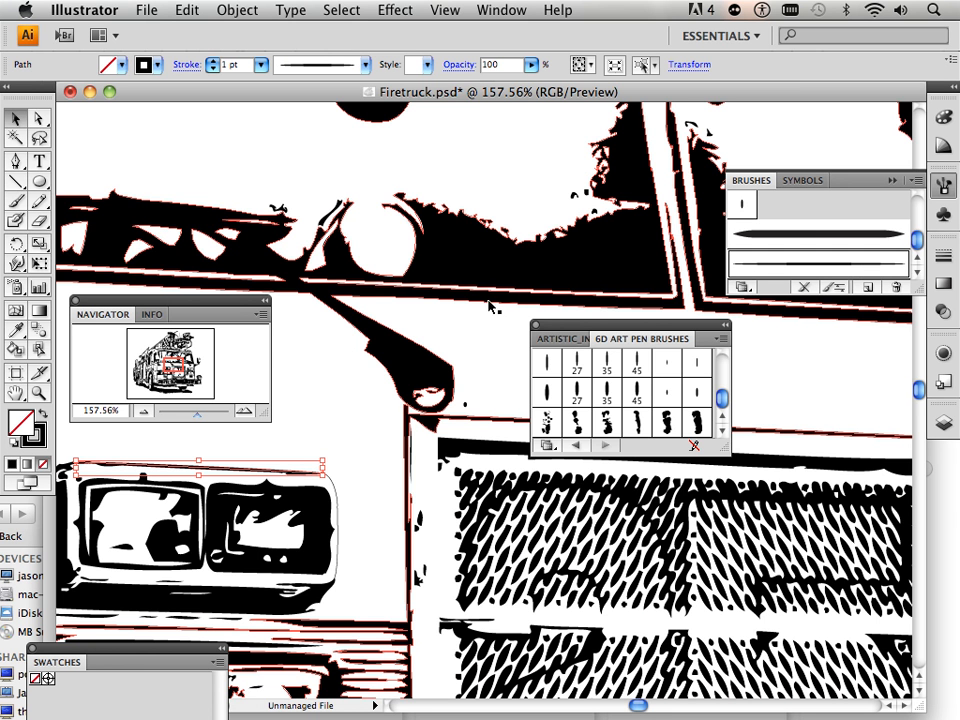
Apply the same thin tapered art brush to the curved line at the headlight housing's right end.
{"action": "mouse_move", "coordinate": [173, 366]}
{"action": "left_mouse_down"}
{"action": "mouse_move", "coordinate": [184, 368]}
{"action": "mouse_move", "coordinate": [171, 366]}
{"action": "left_mouse_up"}
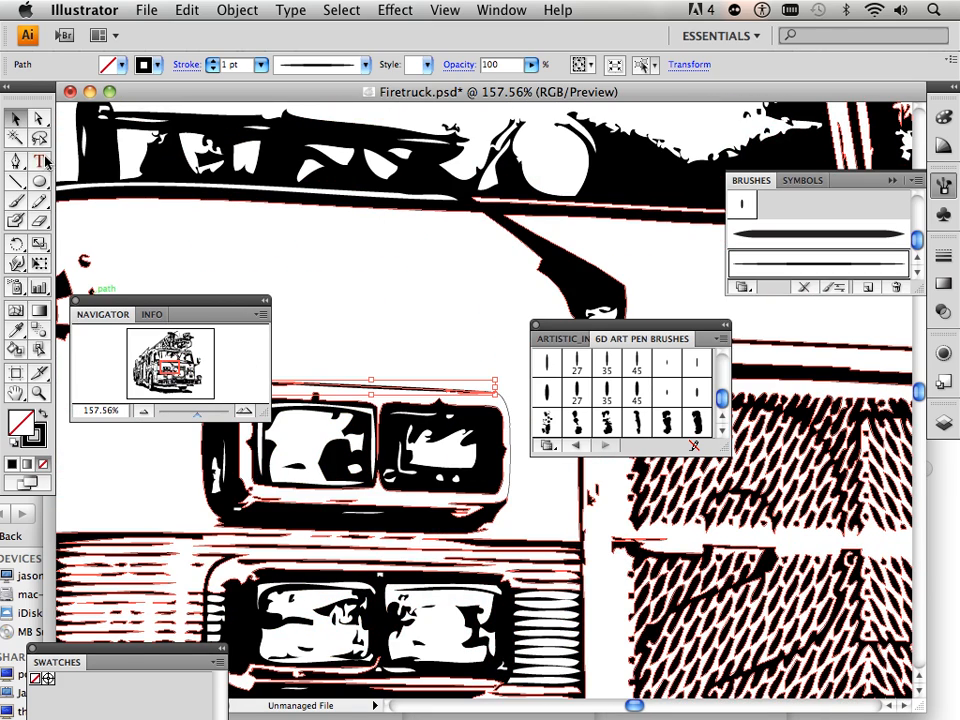
{"action": "left_click", "coordinate": [509, 427]}
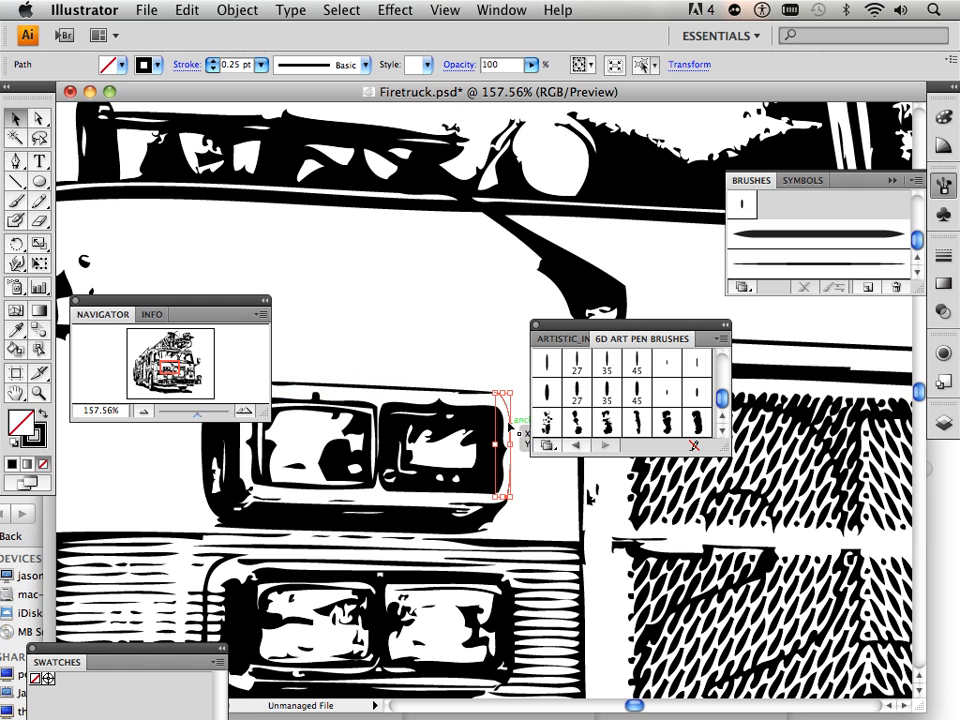
{"action": "left_click", "coordinate": [783, 270]}
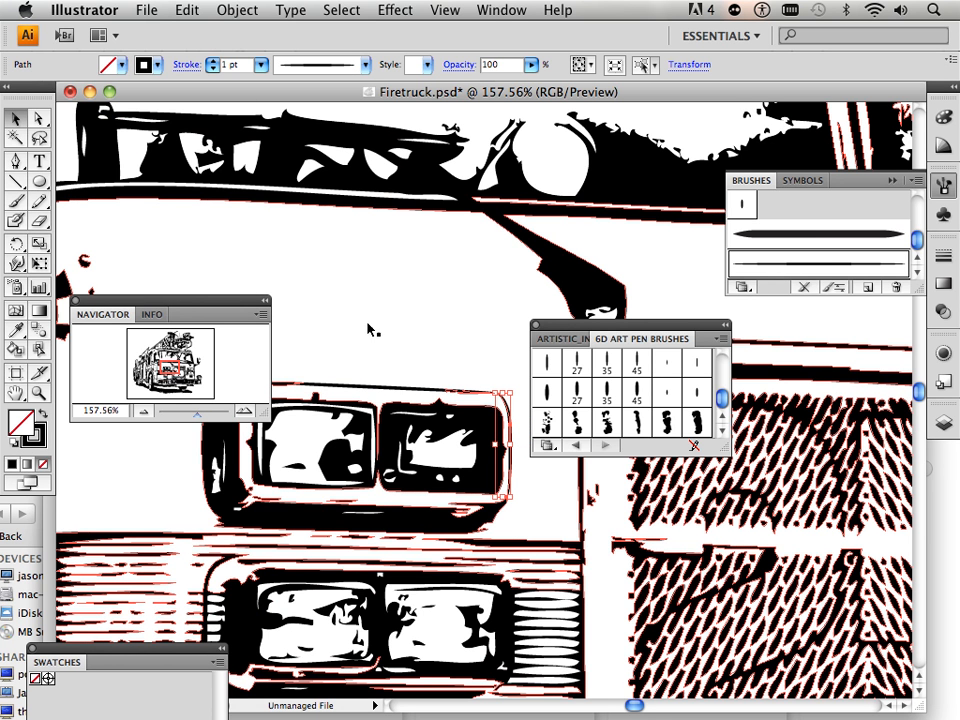
Draw a Pen path along the roof floodlight box's top edge and up to the curved bar's peak, styled with the thin tapered art brush.
{"action": "left_click_drag", "start_coordinate": [168, 370], "coordinate": [169, 368]}
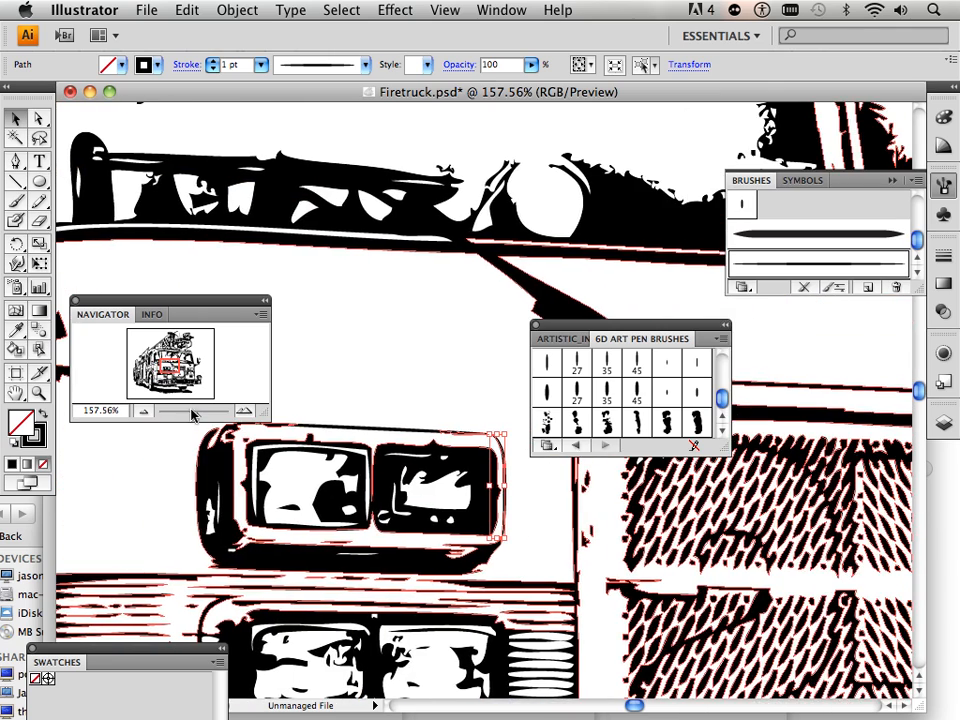
{"action": "left_click_drag", "start_coordinate": [197, 412], "coordinate": [194, 370]}
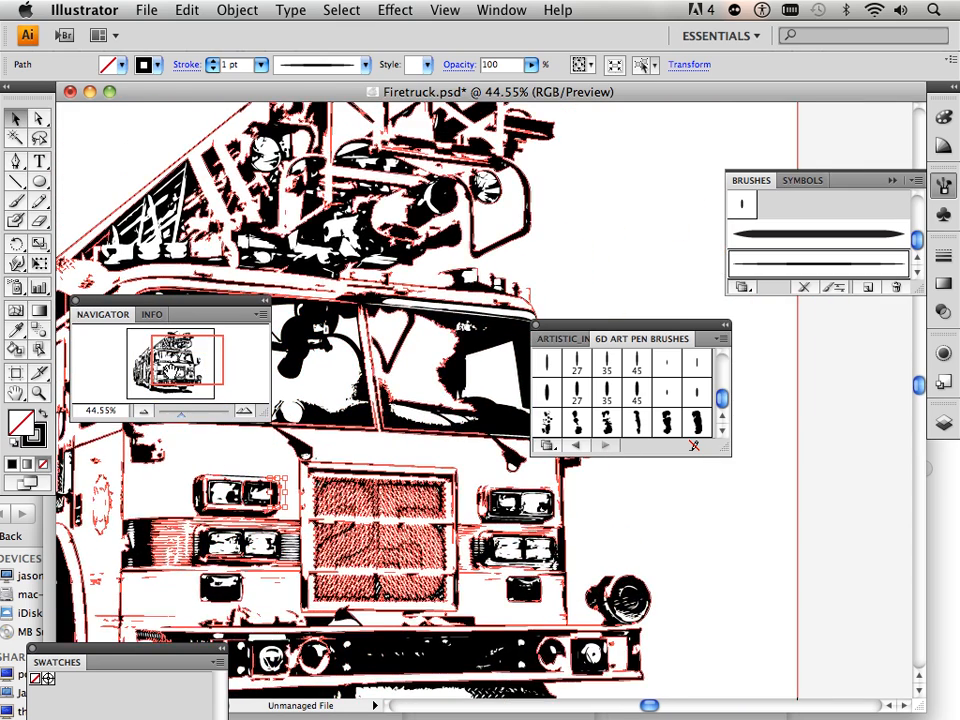
{"action": "left_click_drag", "start_coordinate": [169, 371], "coordinate": [197, 410]}
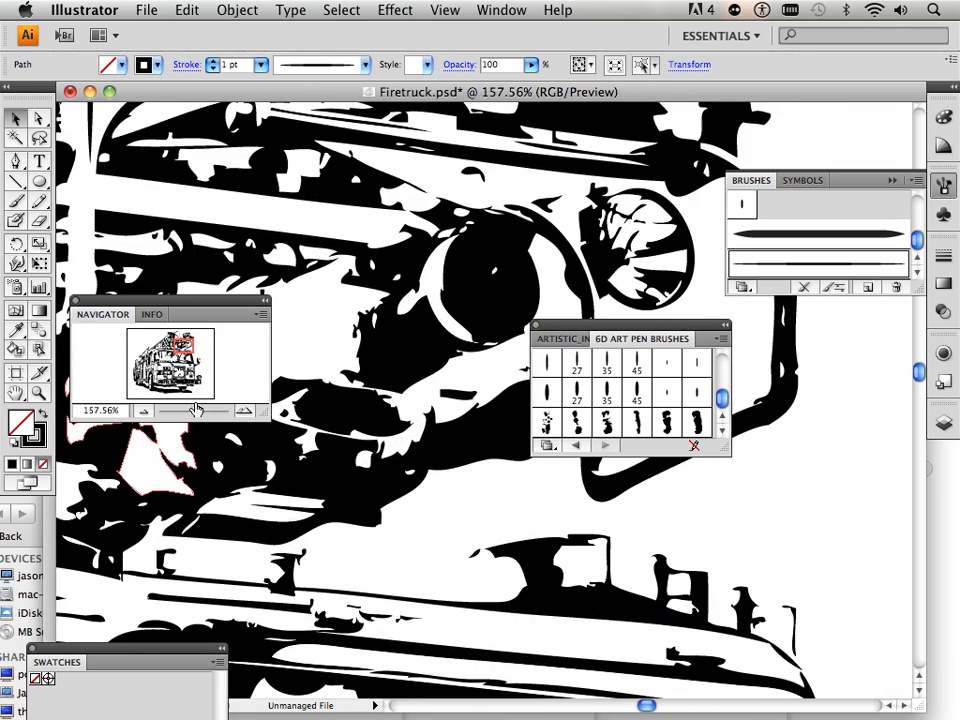
{"action": "left_click_drag", "start_coordinate": [187, 347], "coordinate": [181, 338]}
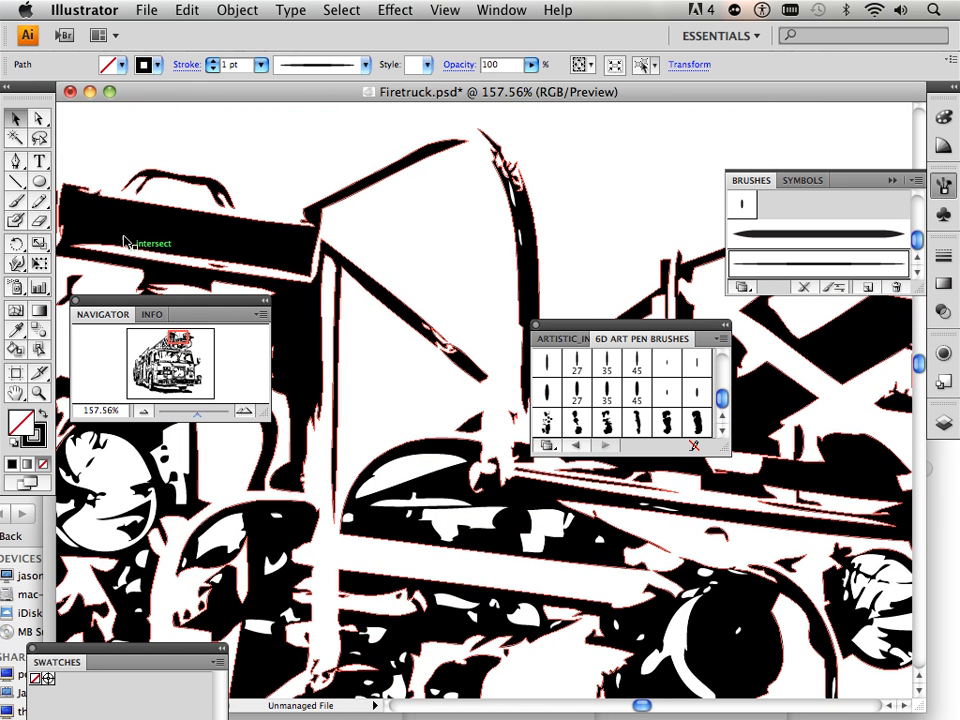
{"action": "left_click", "coordinate": [16, 161]}
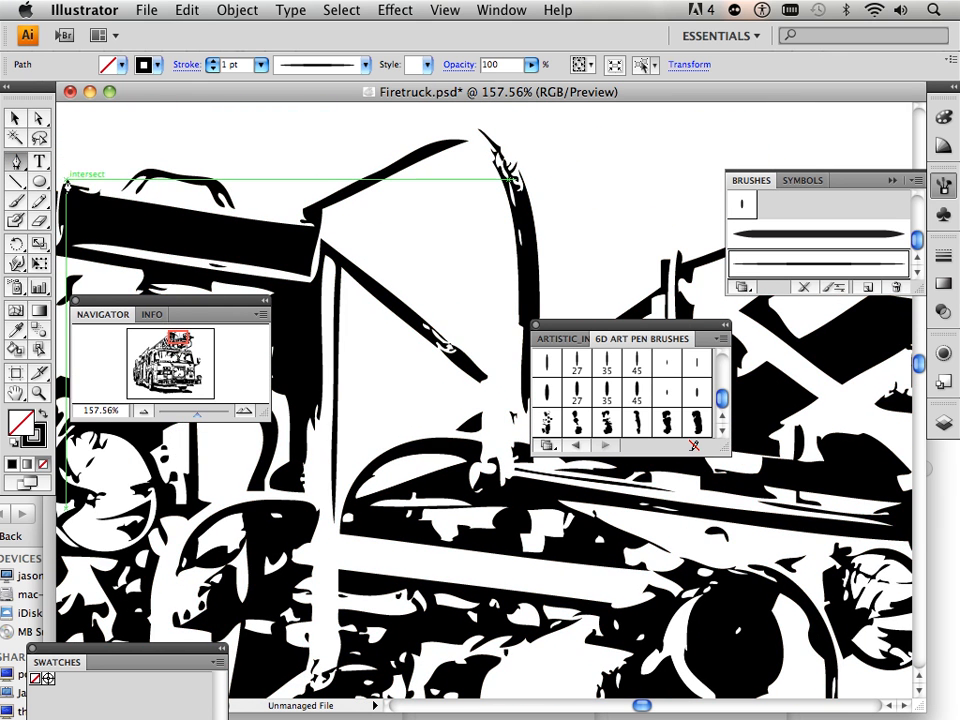
{"action": "left_click", "coordinate": [64, 184]}
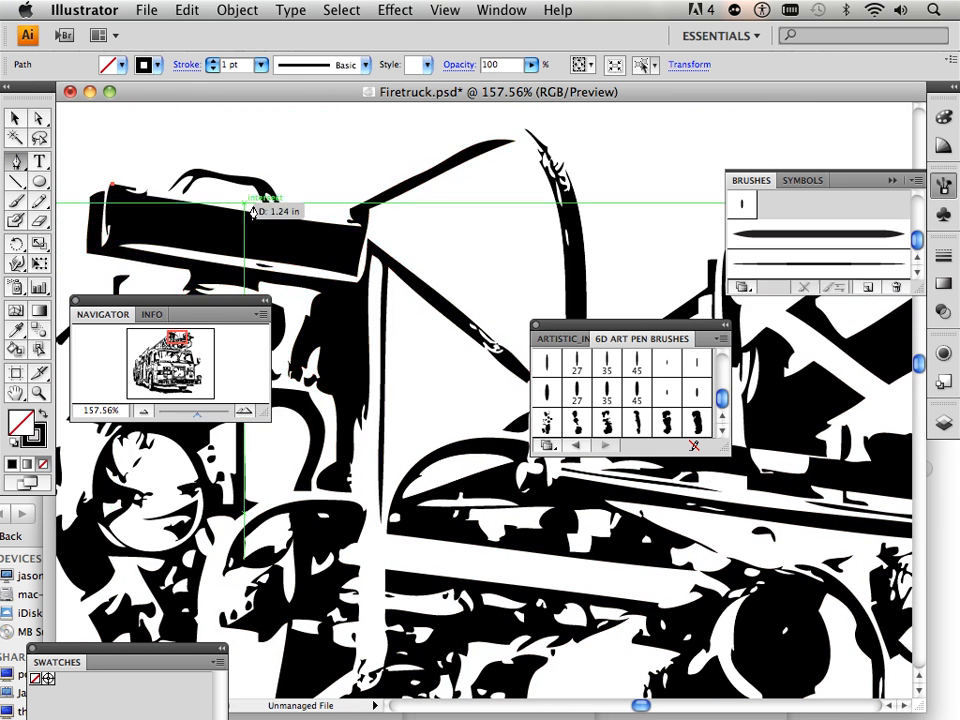
{"action": "left_click", "coordinate": [344, 212]}
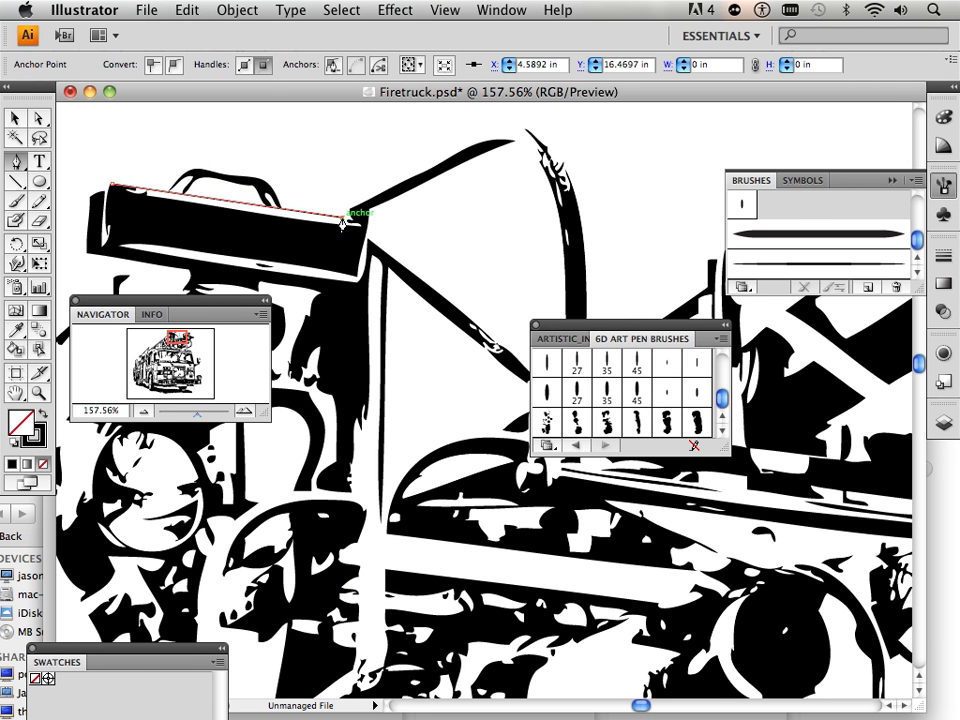
{"action": "left_click", "coordinate": [347, 207]}
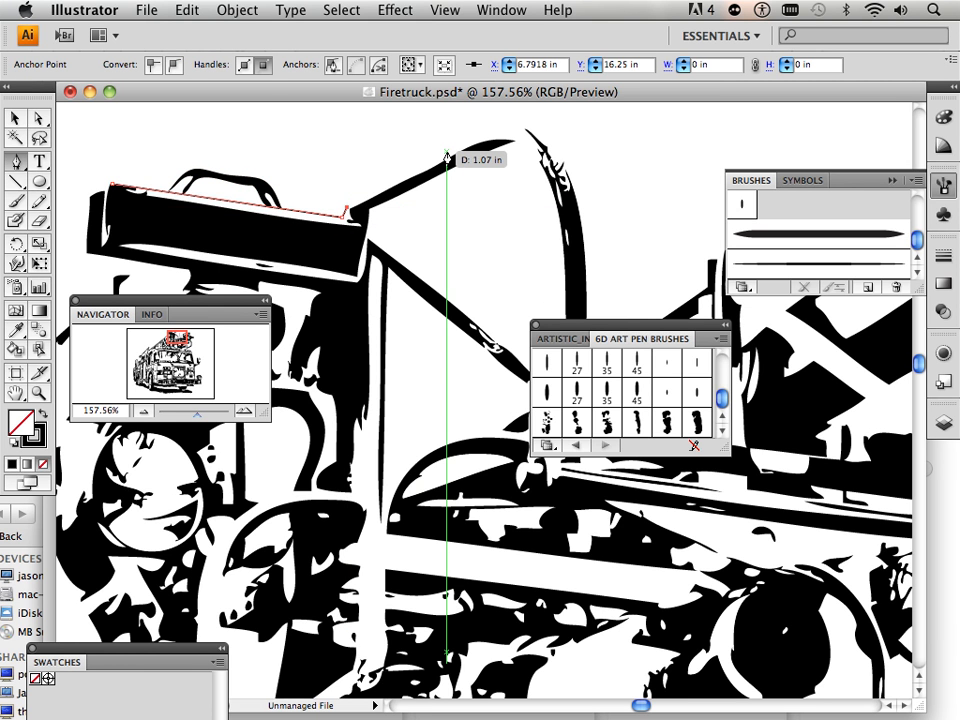
{"action": "left_click_drag", "start_coordinate": [446, 155], "coordinate": [277, 259]}
{"action": "left_click", "coordinate": [749, 272]}
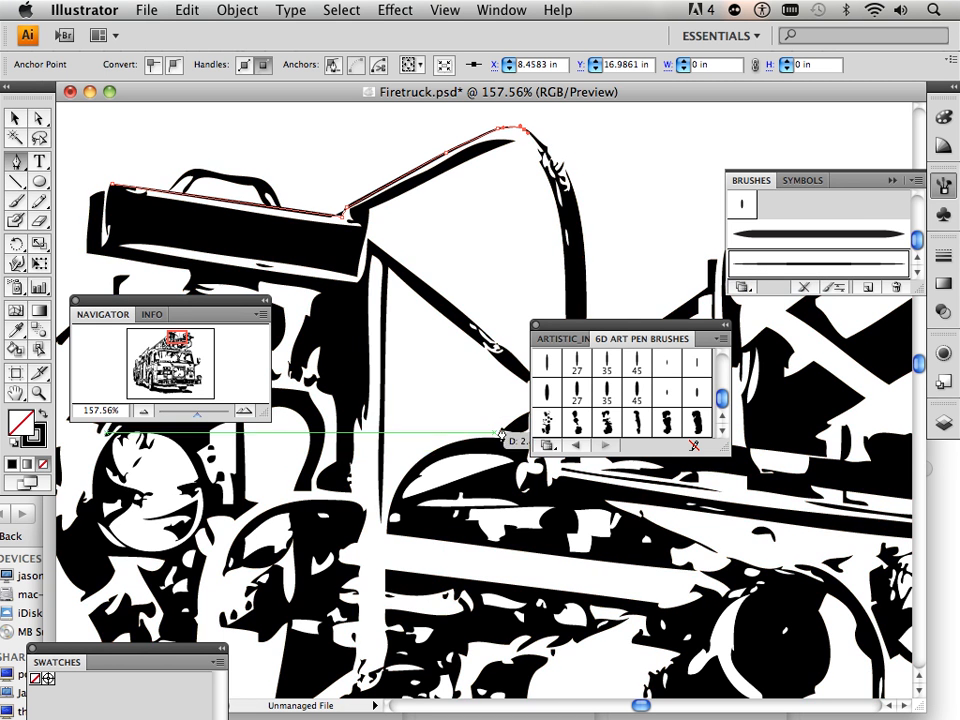
Draw a Pen outline from the base of the floodlight post up along the hump to the curved bar, styled with the thin tapered art brush.
{"action": "left_click_drag", "start_coordinate": [634, 326], "coordinate": [796, 427]}
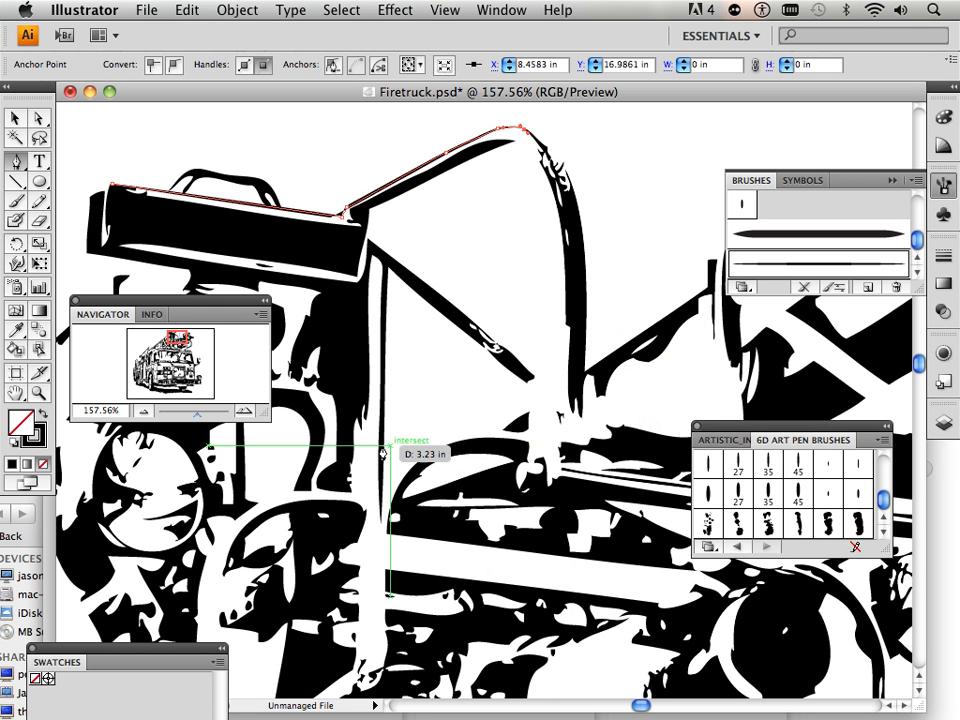
{"action": "left_click", "coordinate": [15, 119]}
{"action": "left_click", "coordinate": [15, 163]}
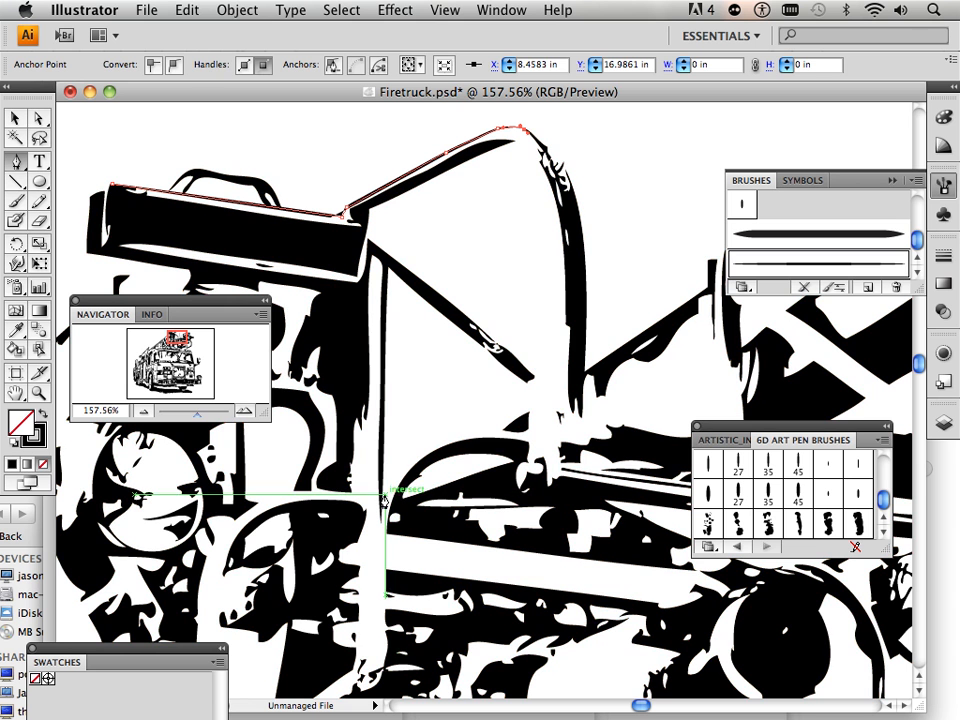
{"action": "left_click", "coordinate": [381, 498]}
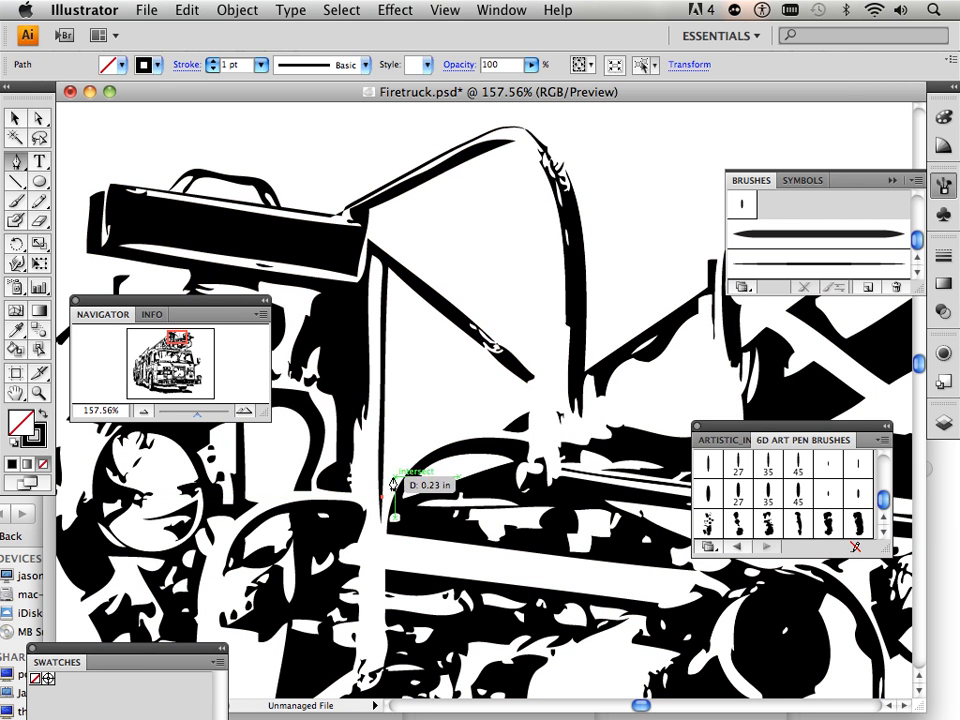
{"action": "left_click", "coordinate": [394, 475]}
{"action": "left_click", "coordinate": [415, 455]}
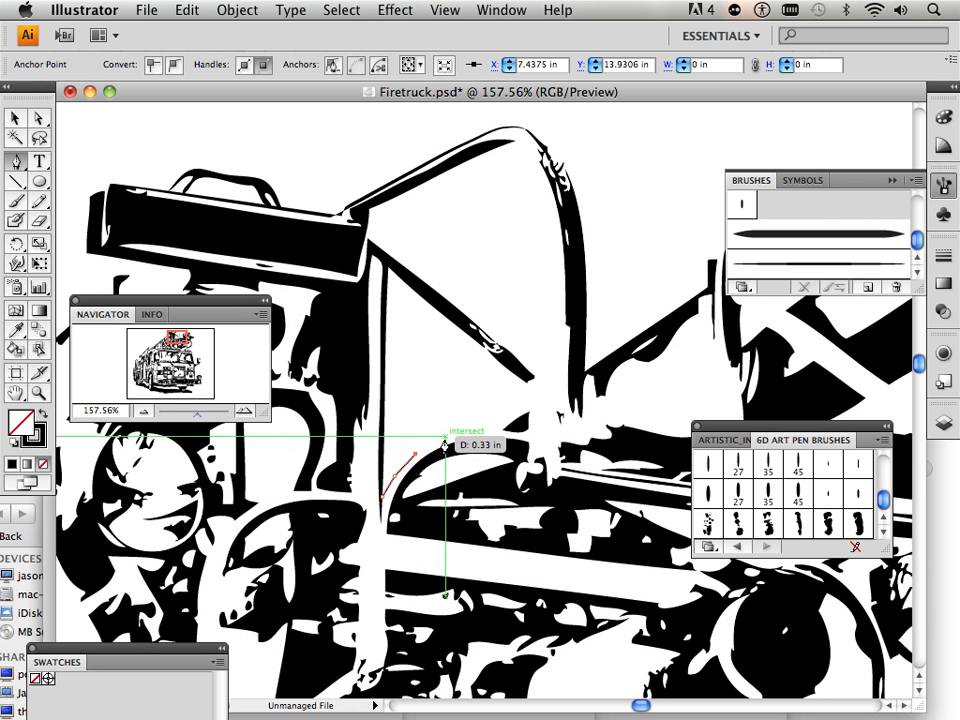
{"action": "left_click", "coordinate": [444, 436]}
{"action": "left_click", "coordinate": [474, 431]}
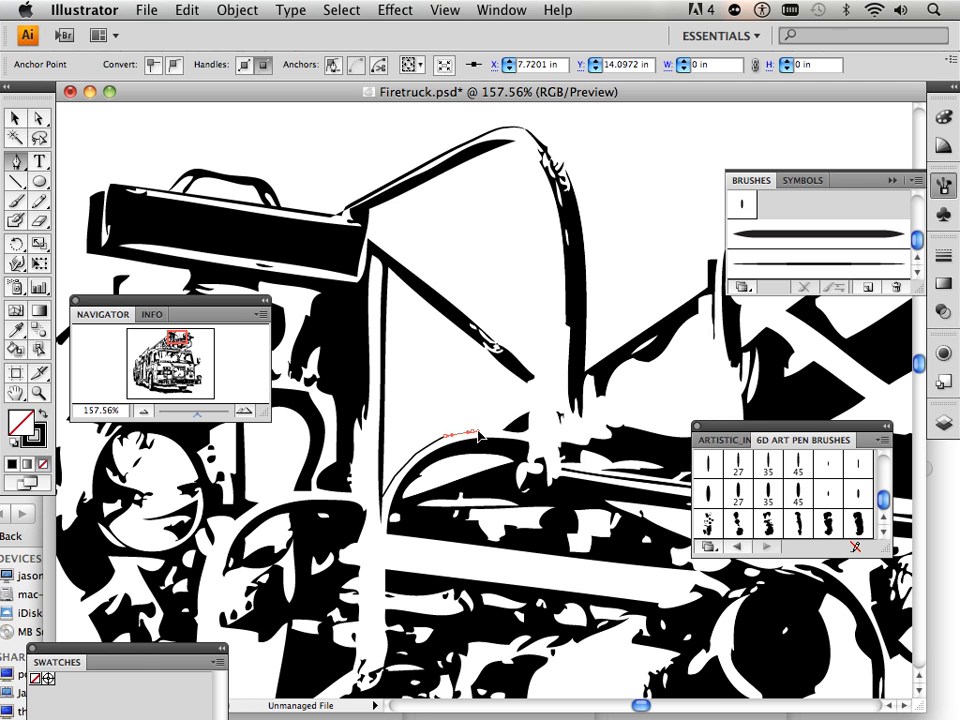
{"action": "left_click", "coordinate": [498, 422]}
{"action": "left_click", "coordinate": [512, 412]}
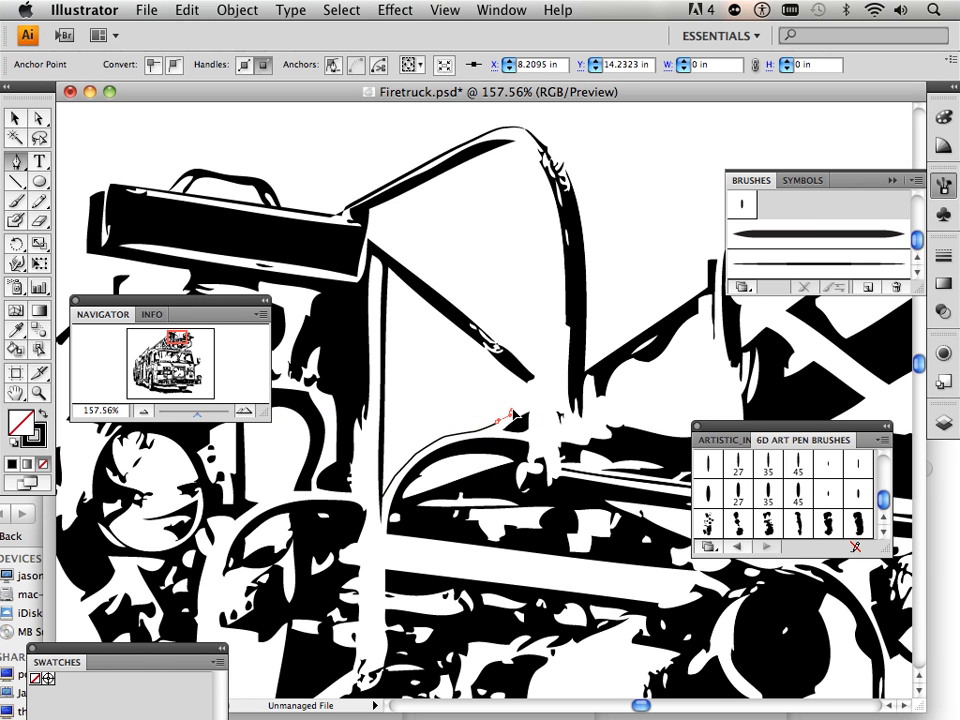
{"action": "left_click", "coordinate": [520, 405]}
{"action": "left_click", "coordinate": [529, 398]}
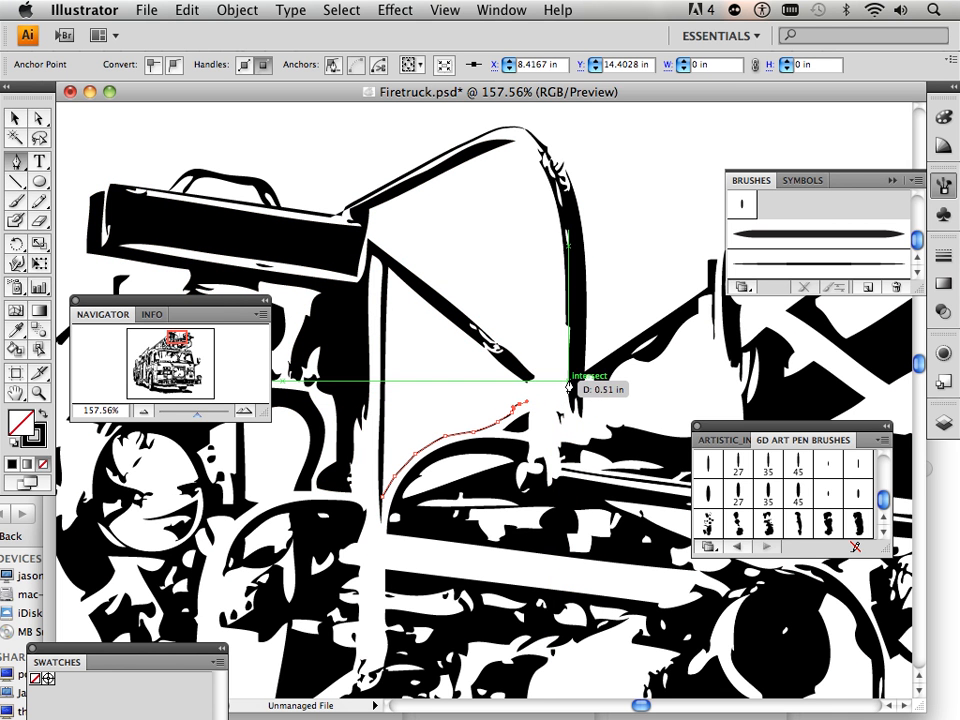
{"action": "left_click", "coordinate": [569, 381]}
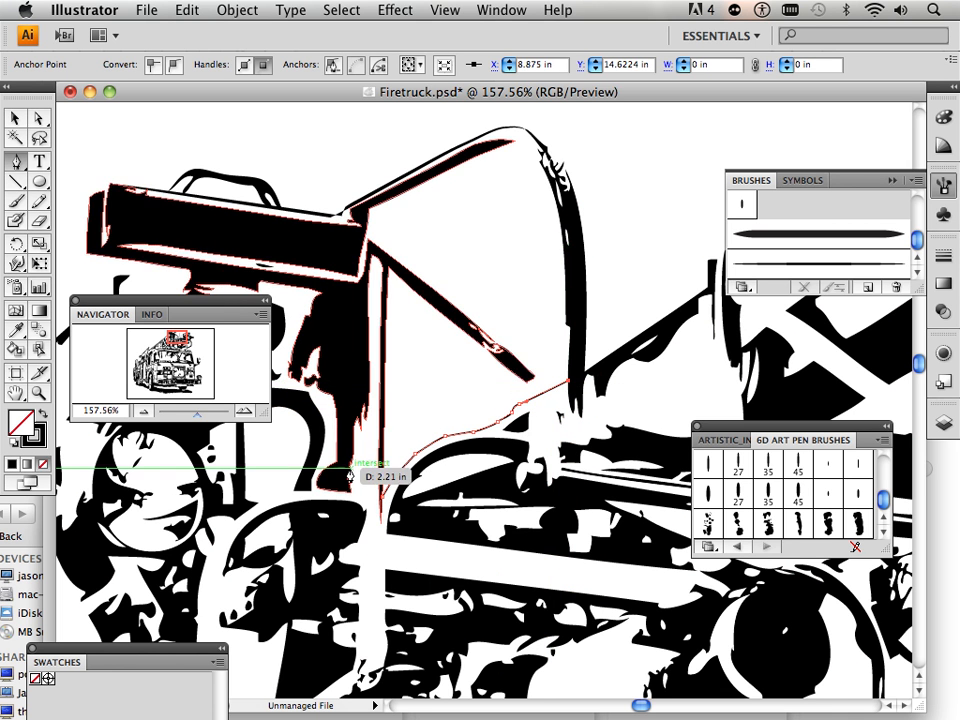
{"action": "left_click", "coordinate": [807, 268]}
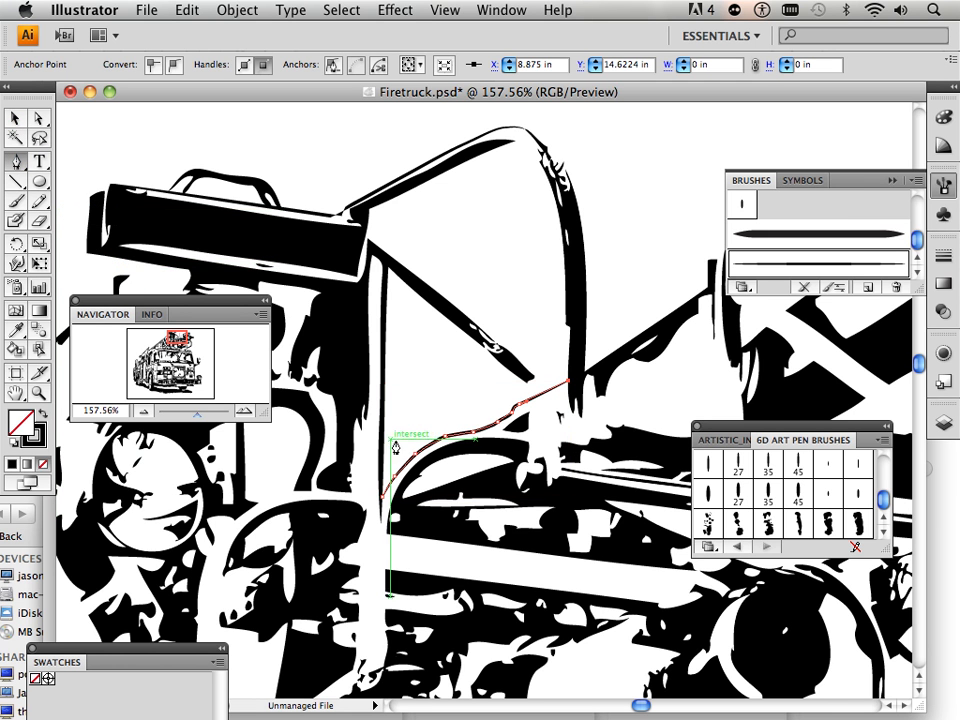
Extend the outline from its lower end leftward over the neighbouring curved bar, and deselect it.
{"action": "left_click", "coordinate": [322, 494]}
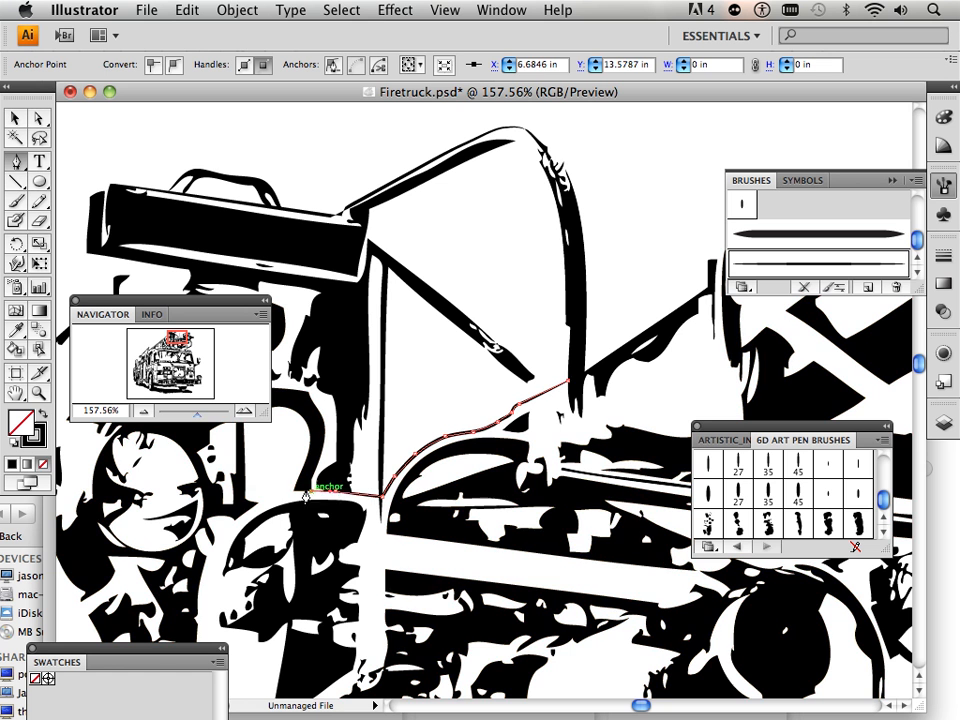
{"action": "left_click_drag", "start_coordinate": [288, 493], "coordinate": [248, 512]}
{"action": "left_click", "coordinate": [242, 516]}
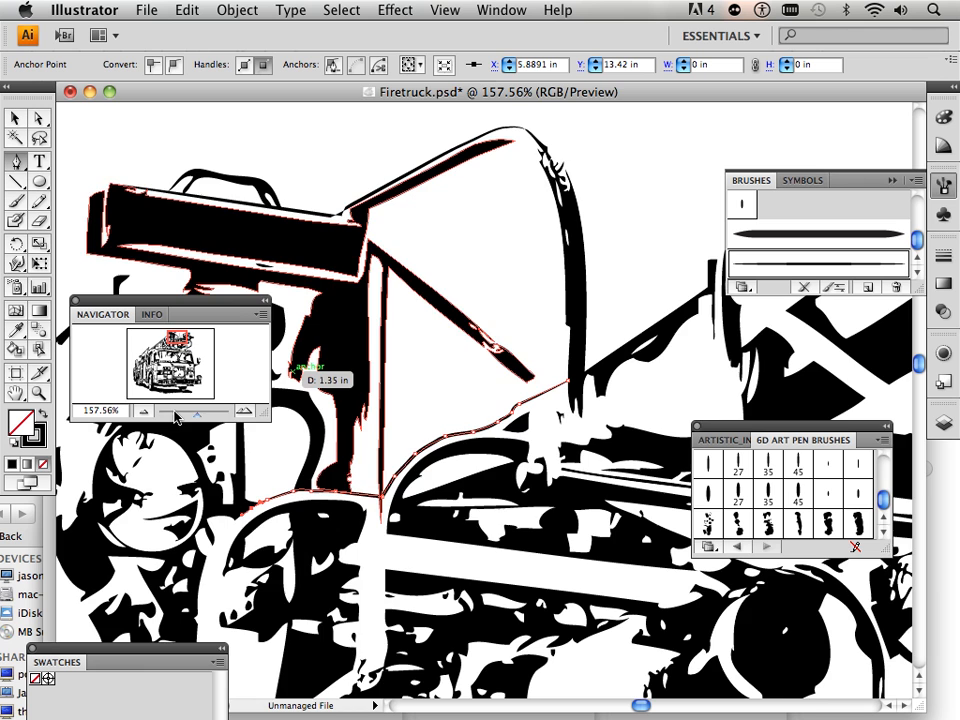
{"action": "left_click_drag", "start_coordinate": [196, 422], "coordinate": [181, 424]}
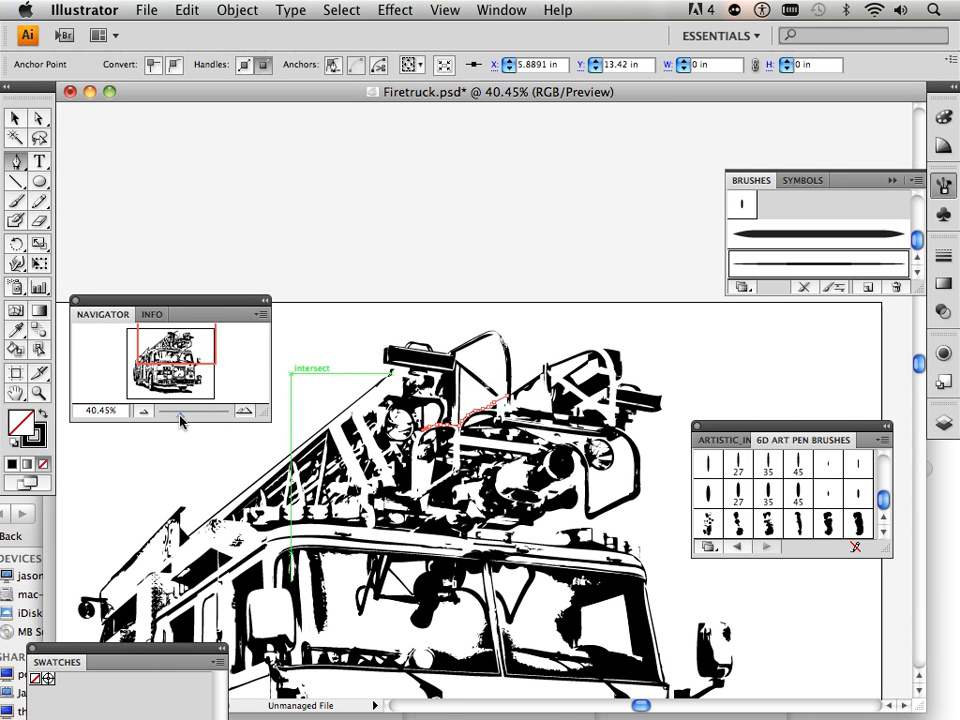
{"action": "left_click_drag", "start_coordinate": [180, 421], "coordinate": [176, 419]}
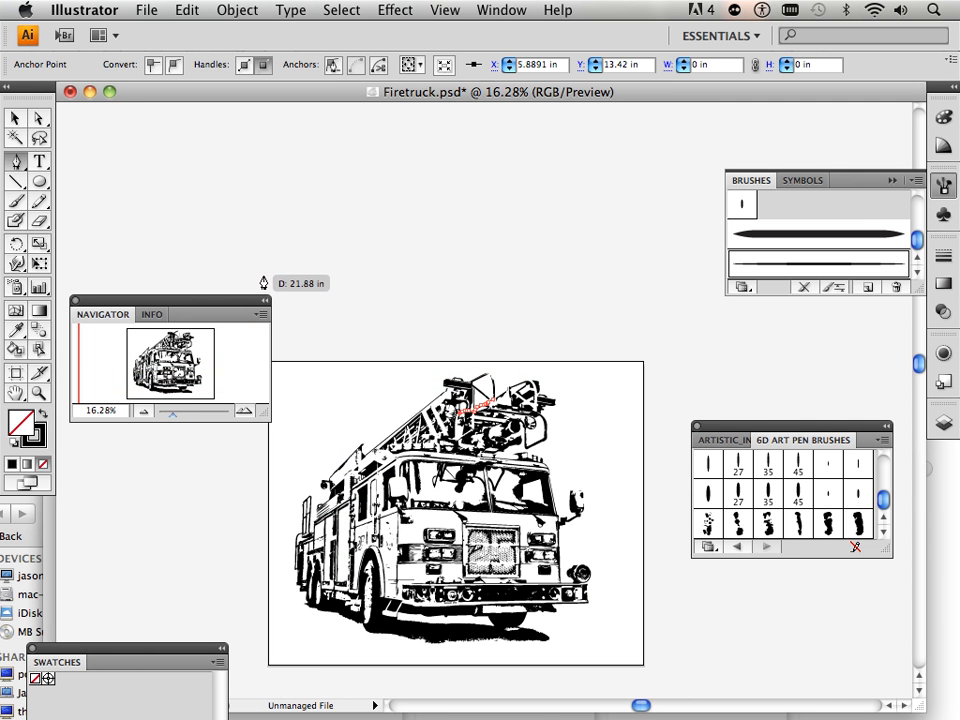
{"action": "left_click", "coordinate": [16, 118]}
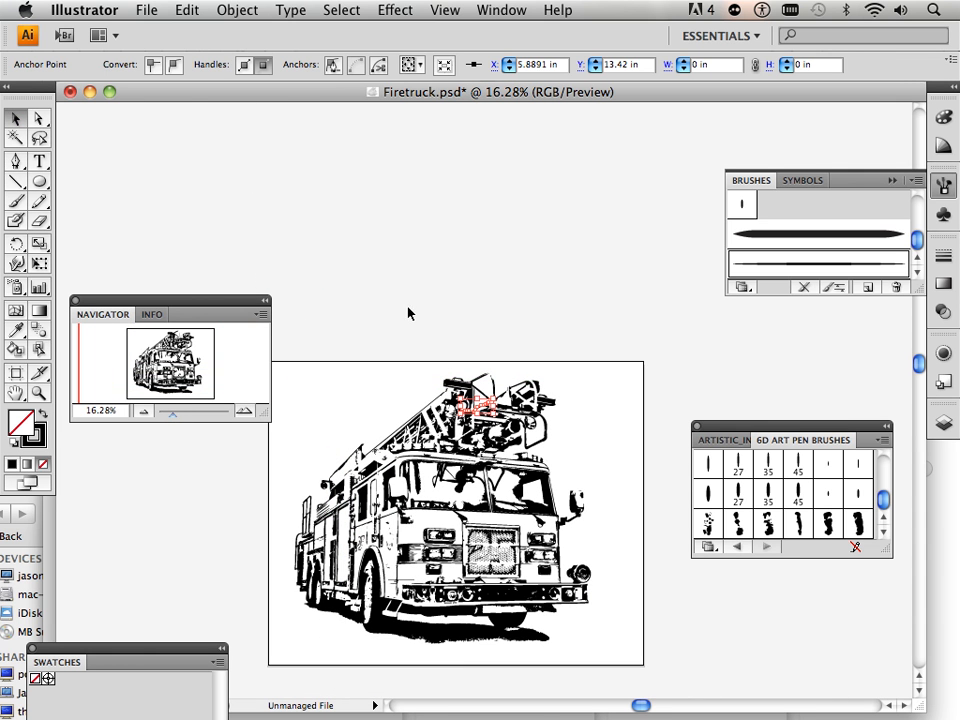
{"action": "left_click_drag", "start_coordinate": [476, 404], "coordinate": [430, 598]}
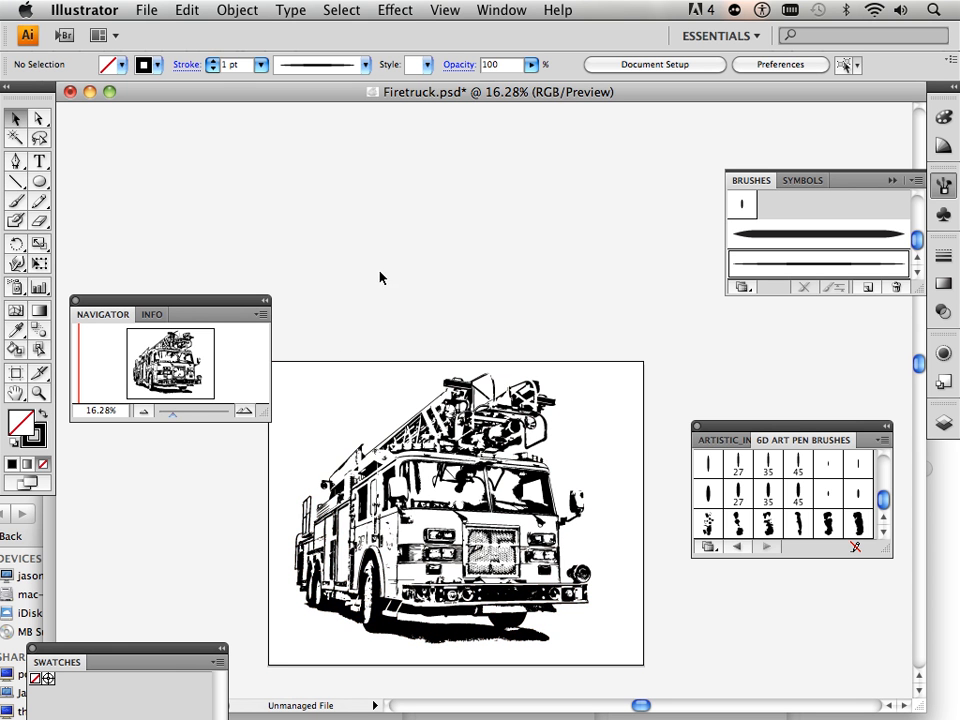
Save the artwork as Firetruck.ai on the Desktop in Adobe Illustrator format, version Illustrator CS4, keeping the default options.
{"action": "left_click", "coordinate": [146, 10]}
{"action": "left_click", "coordinate": [193, 216]}
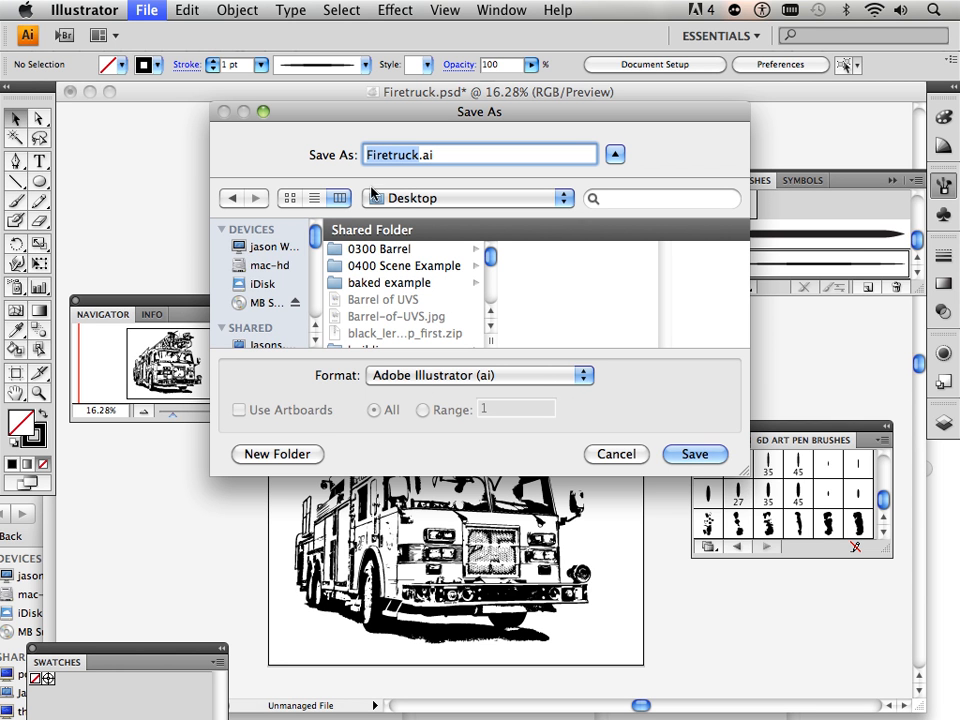
{"action": "left_click", "coordinate": [698, 455]}
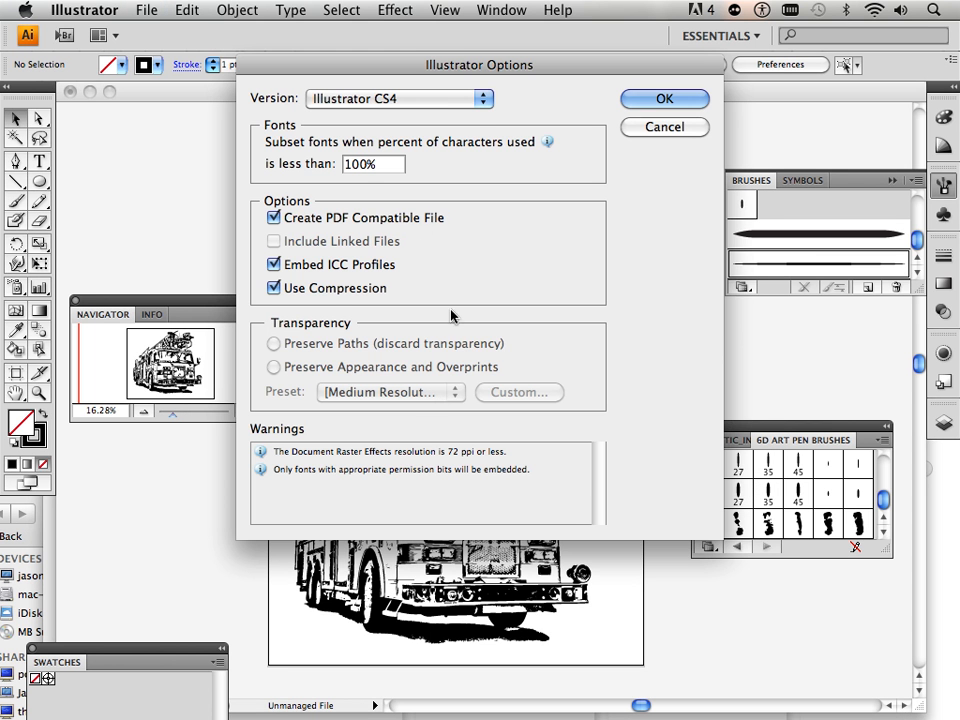
{"action": "left_click", "coordinate": [662, 99]}
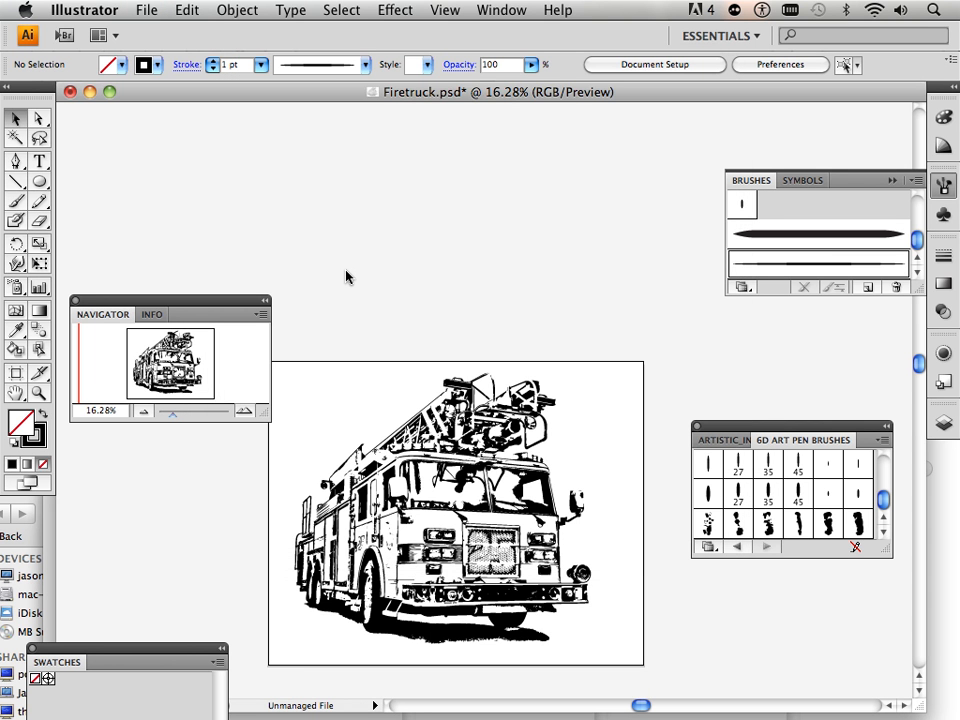